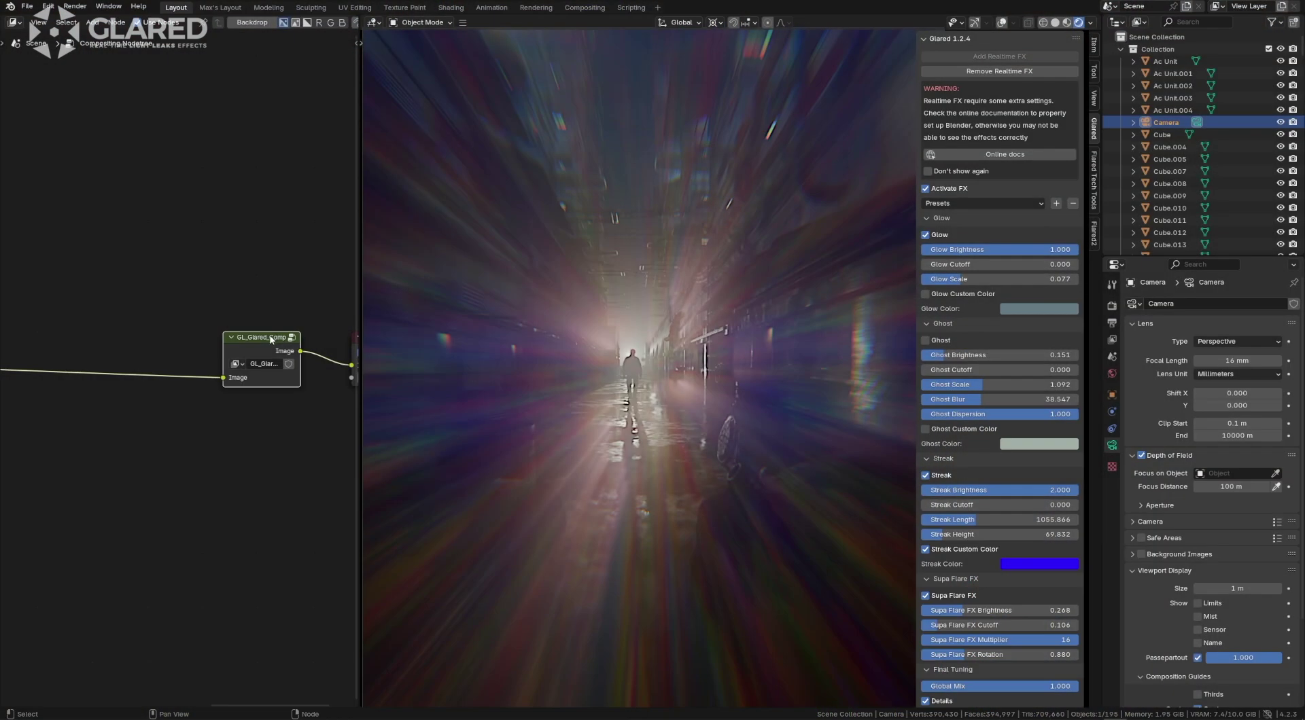
# Walk through the alley scene to examine the realtime glare effects from different positions and angles.
pyautogui.moveTo(270, 340); pyautogui.dragTo(265, 342)
pyautogui.press('q')
pyautogui.click(592, 367)
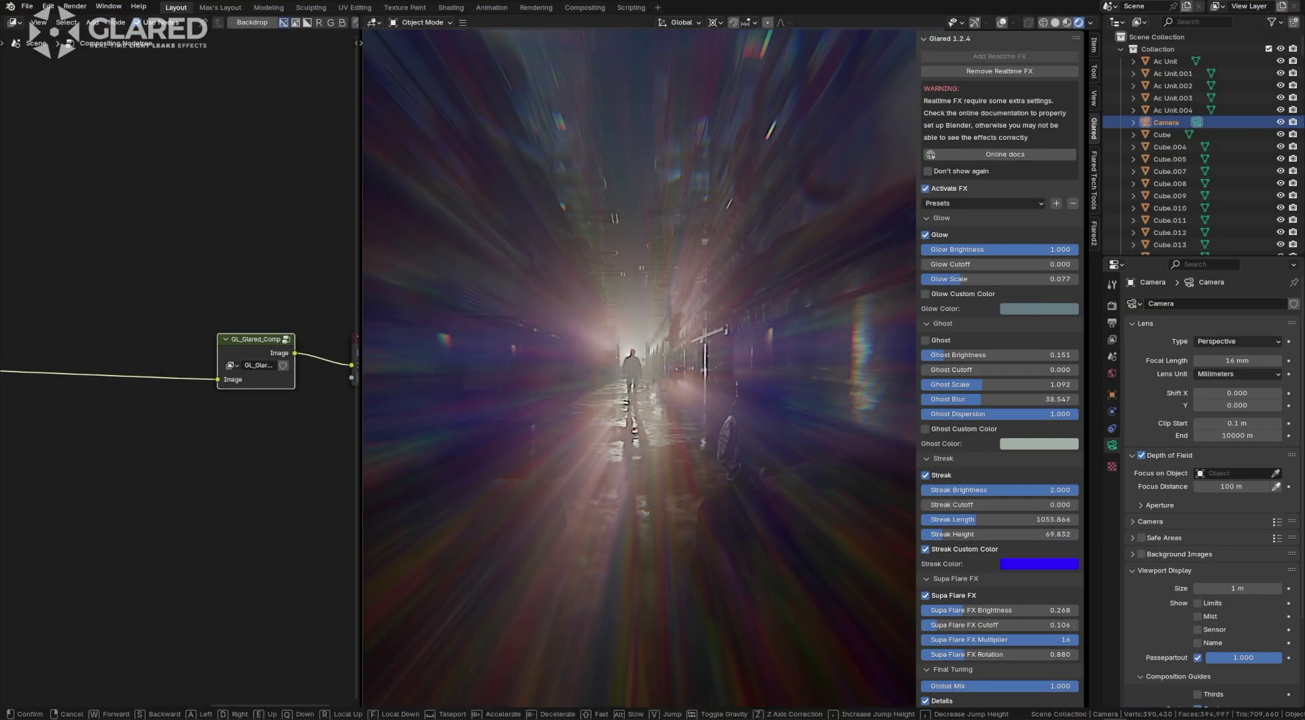
pyautogui.press('w')
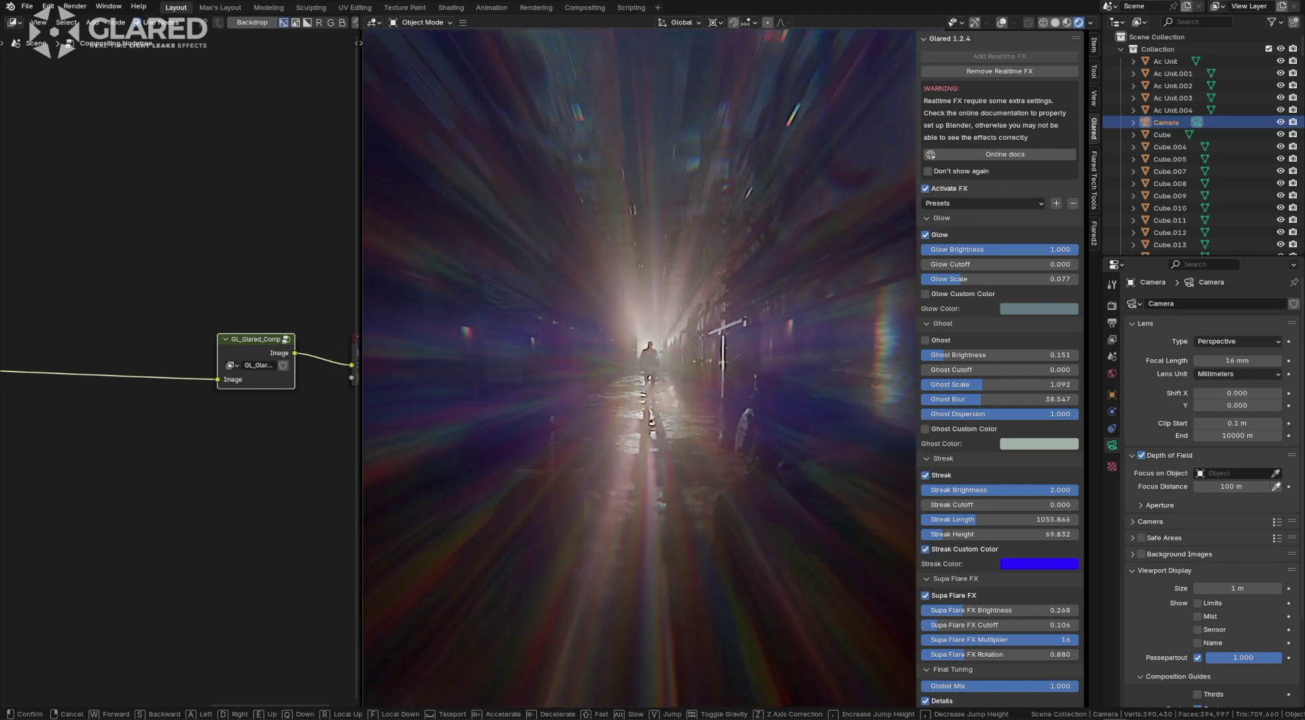
pyautogui.click(791, 408)
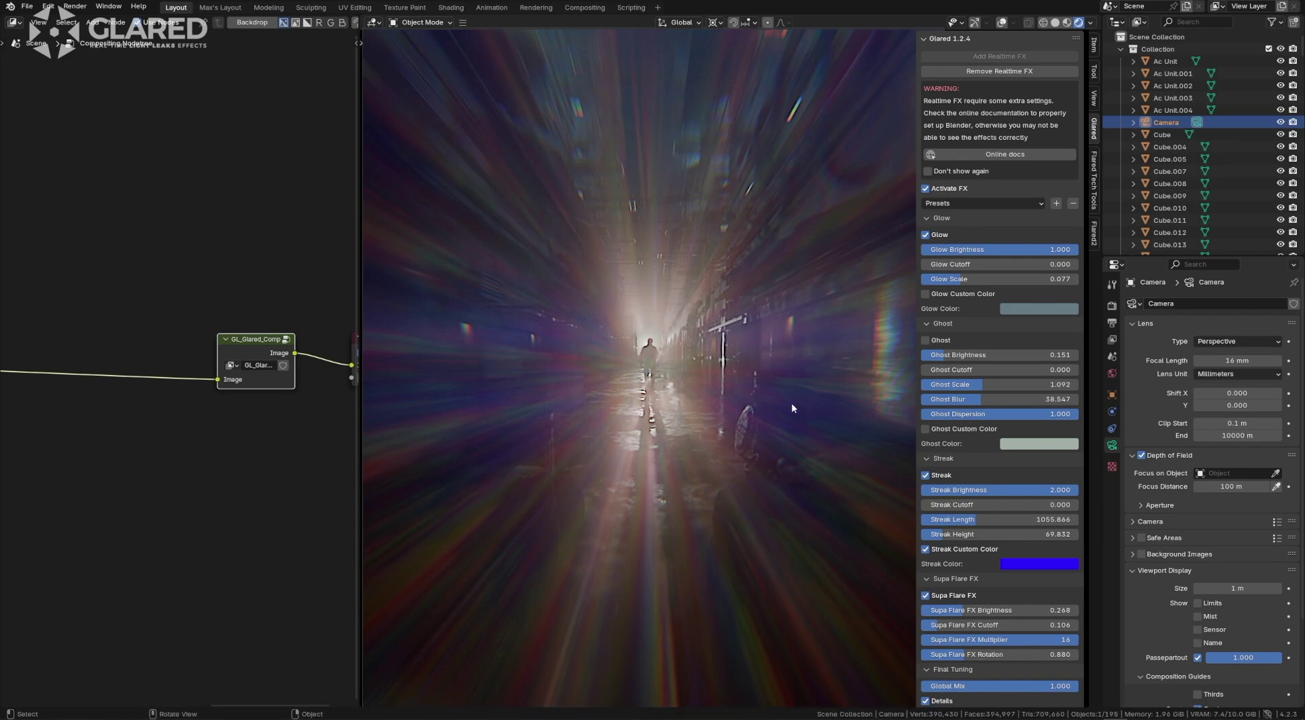
pyautogui.hotkey('shift', '`')
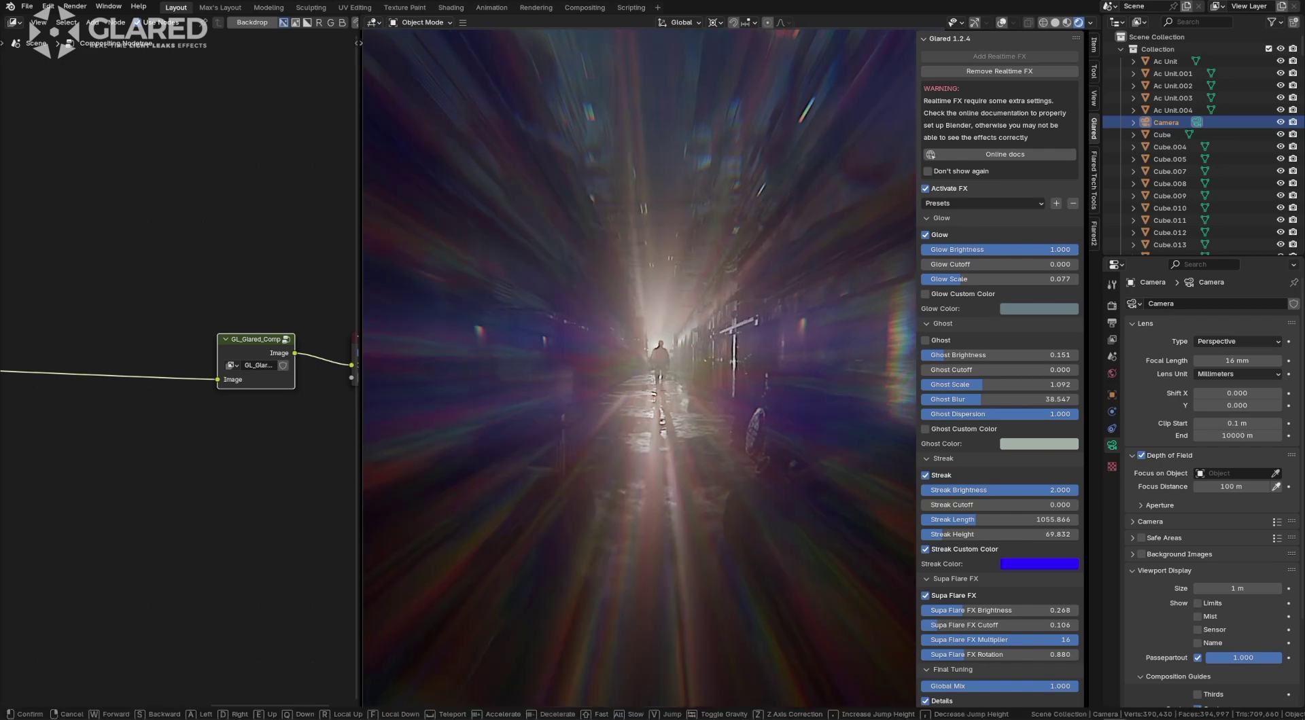
pyautogui.press('w')
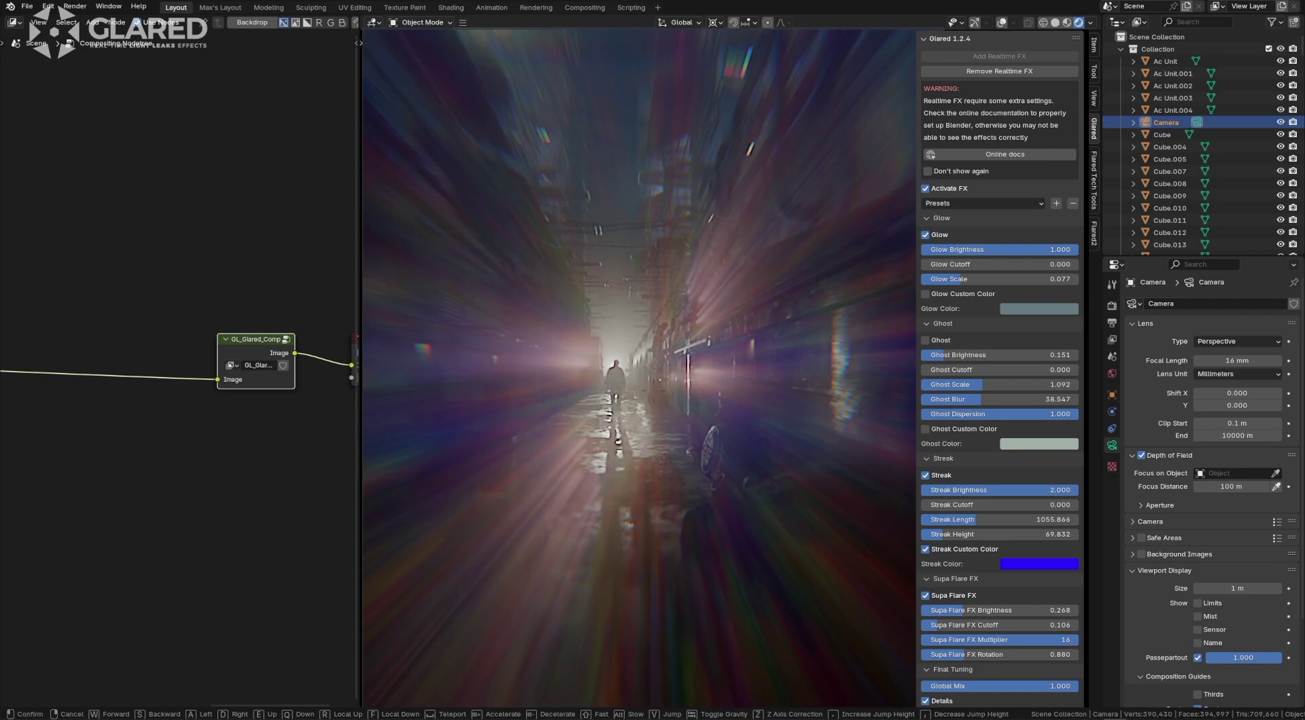
pyautogui.press('w')
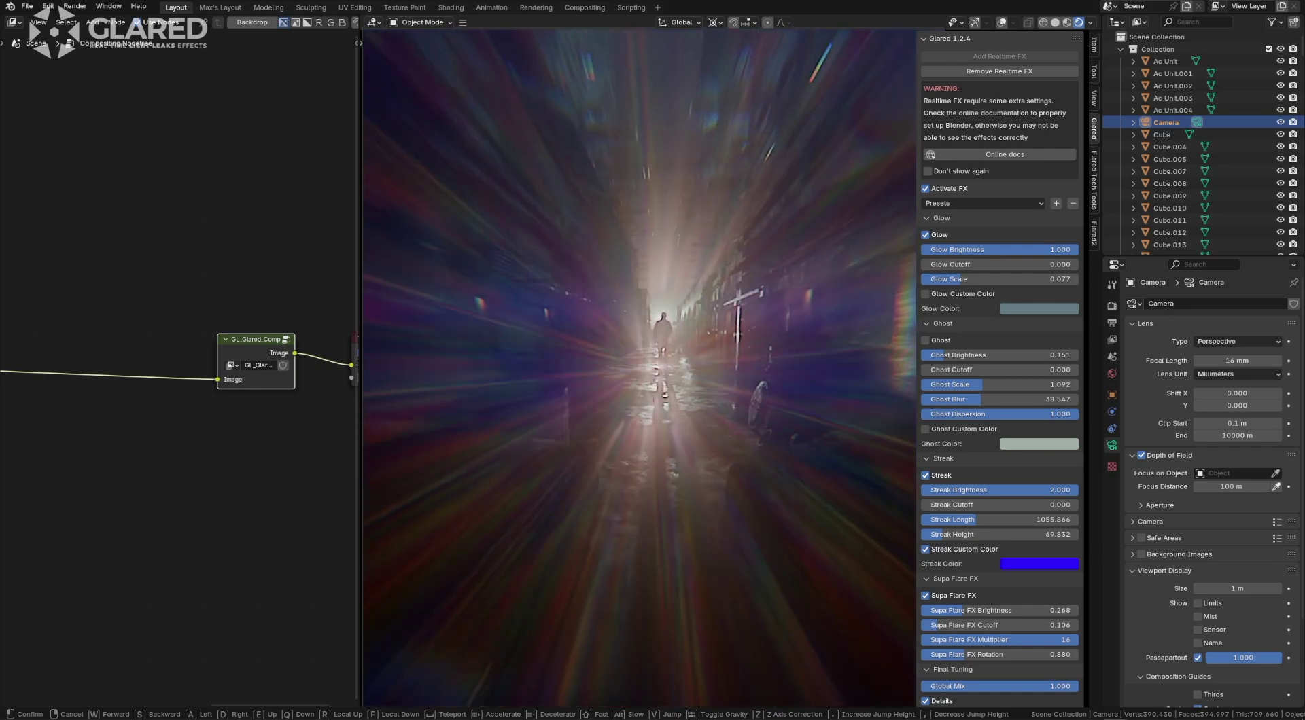
pyautogui.press('s')
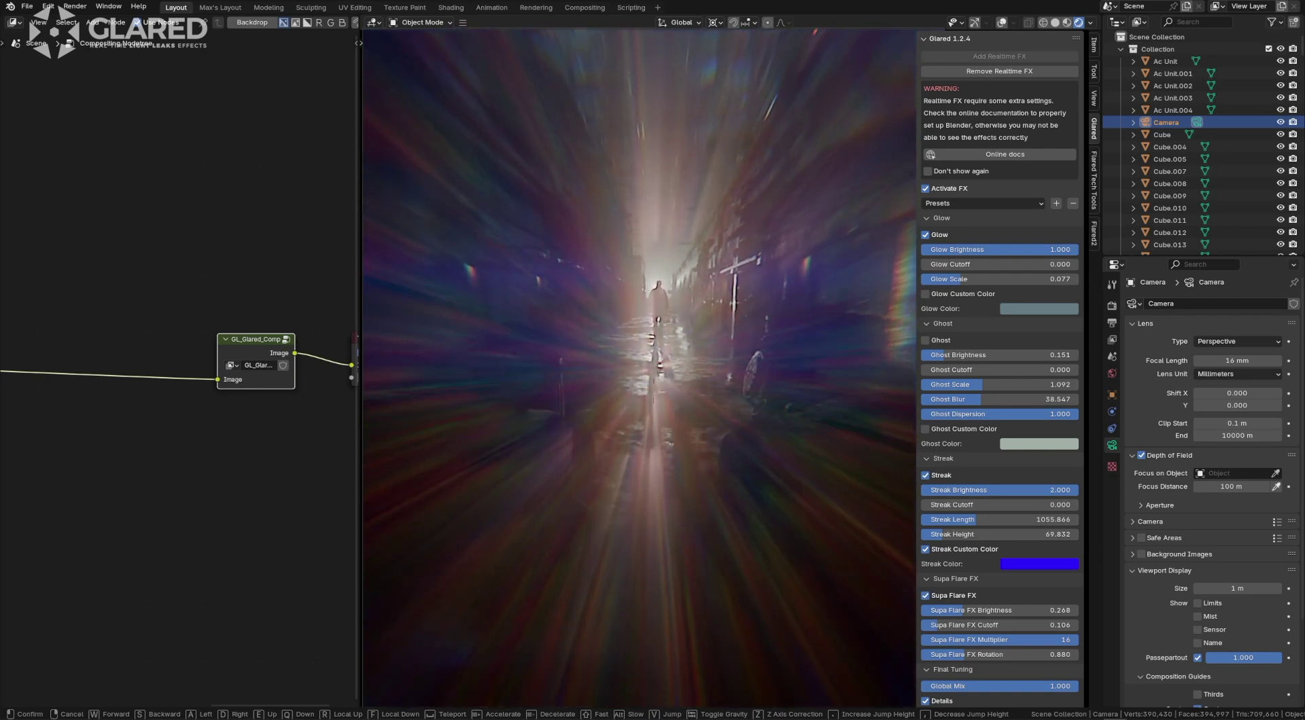
pyautogui.press('w')
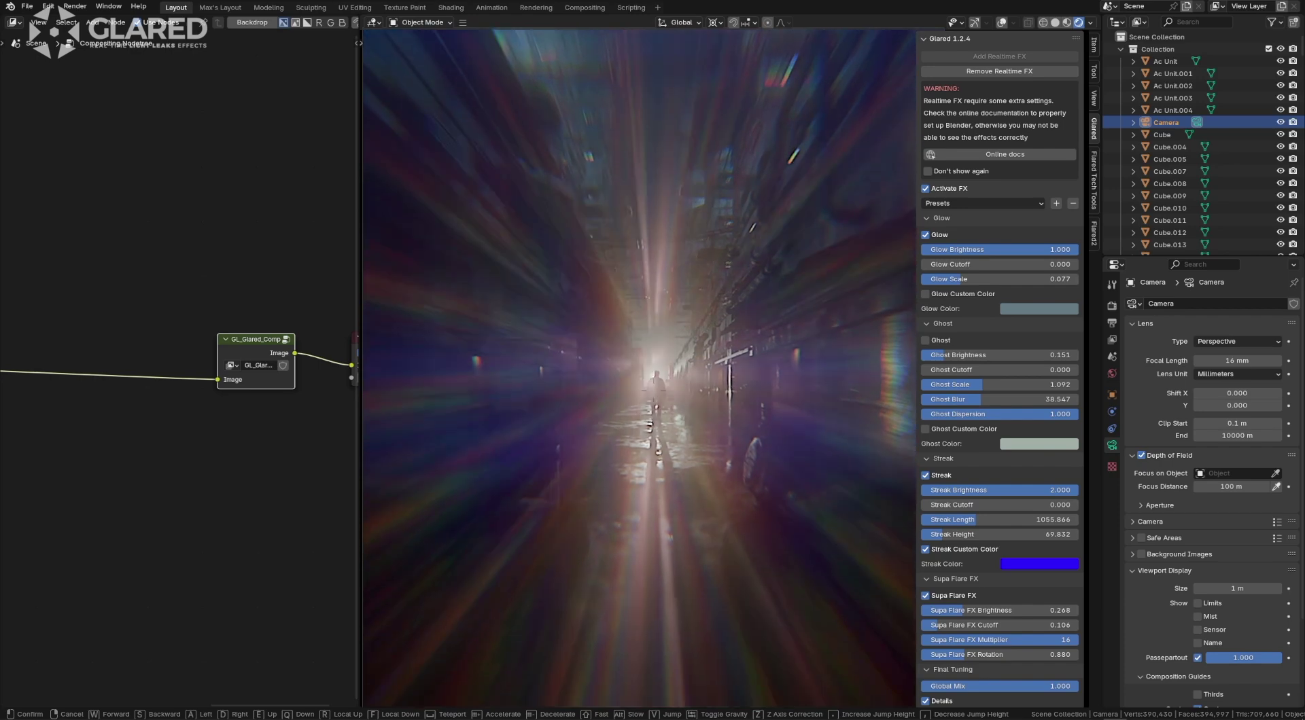
pyautogui.click(759, 337)
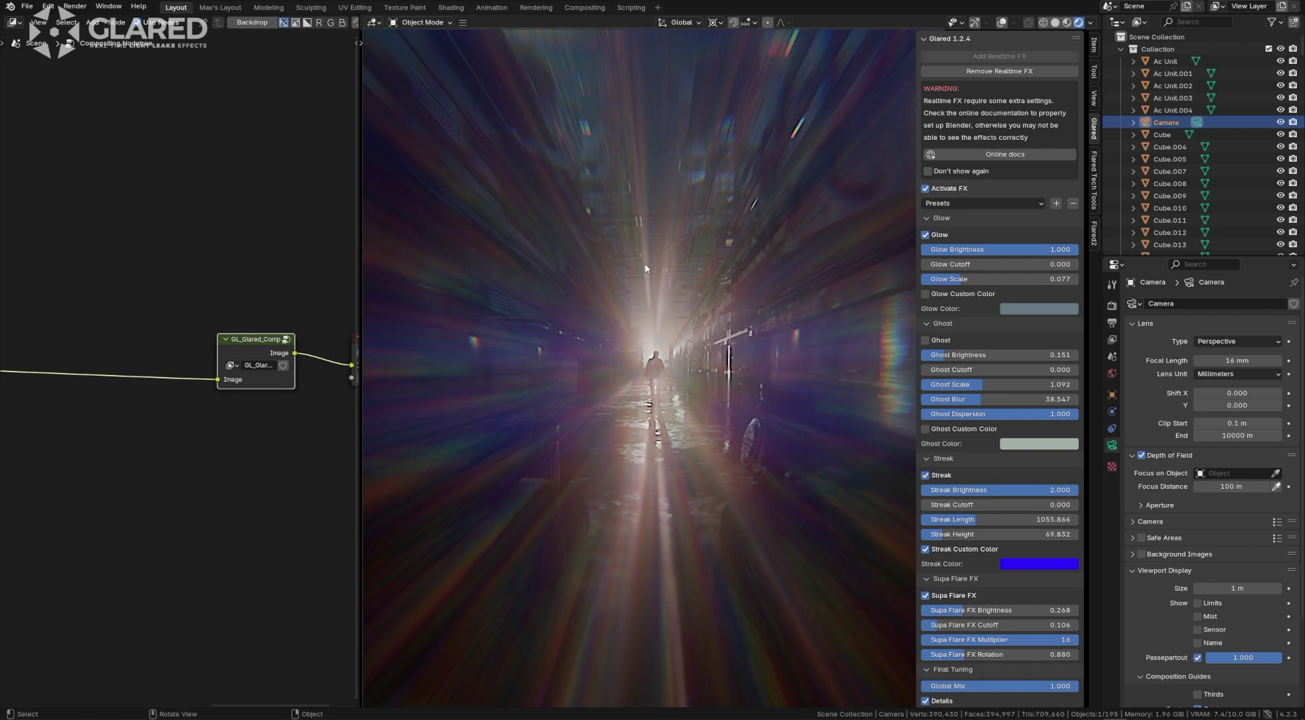
# Disable the Glow, Streak, Supa Flare FX, Details, Lens Dirt and Chromatic Aberration effects.
pyautogui.click(925, 236)
pyautogui.click(926, 475)
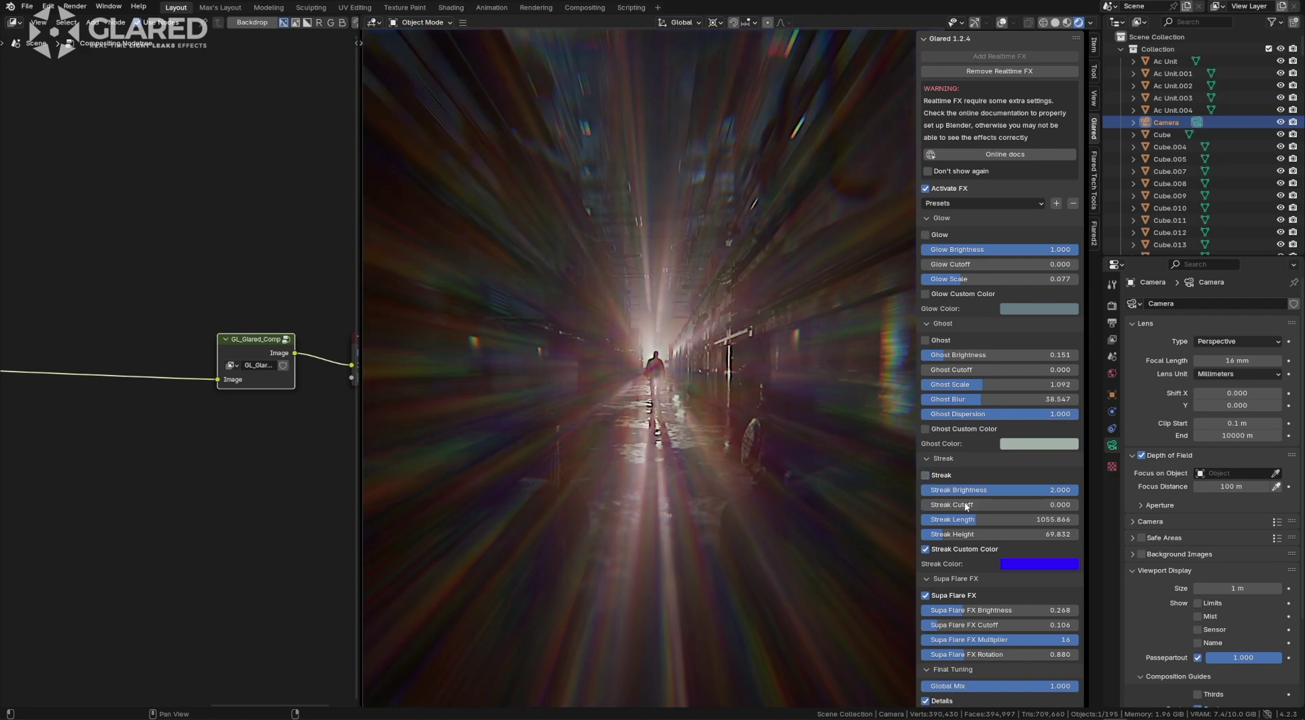
pyautogui.scroll(-3, 946, 520)
pyautogui.scroll(-1, 945, 519)
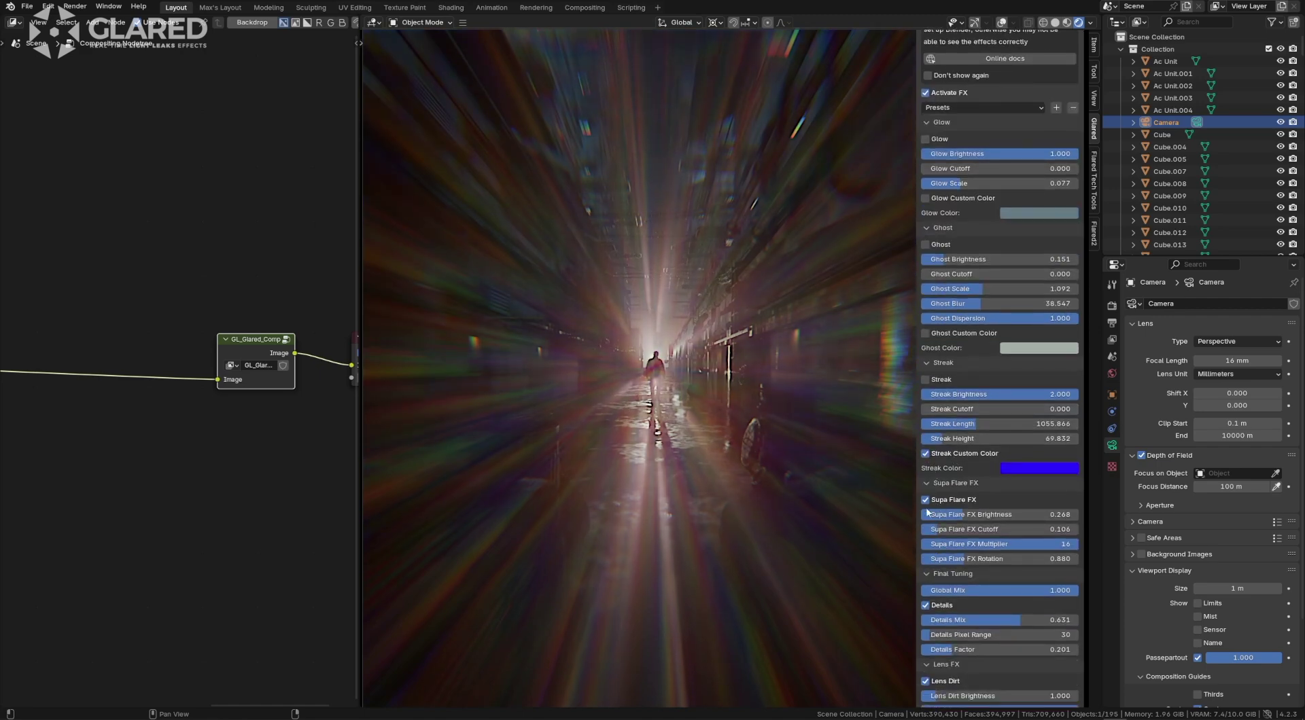
pyautogui.click(926, 500)
pyautogui.scroll(-3, 930, 507)
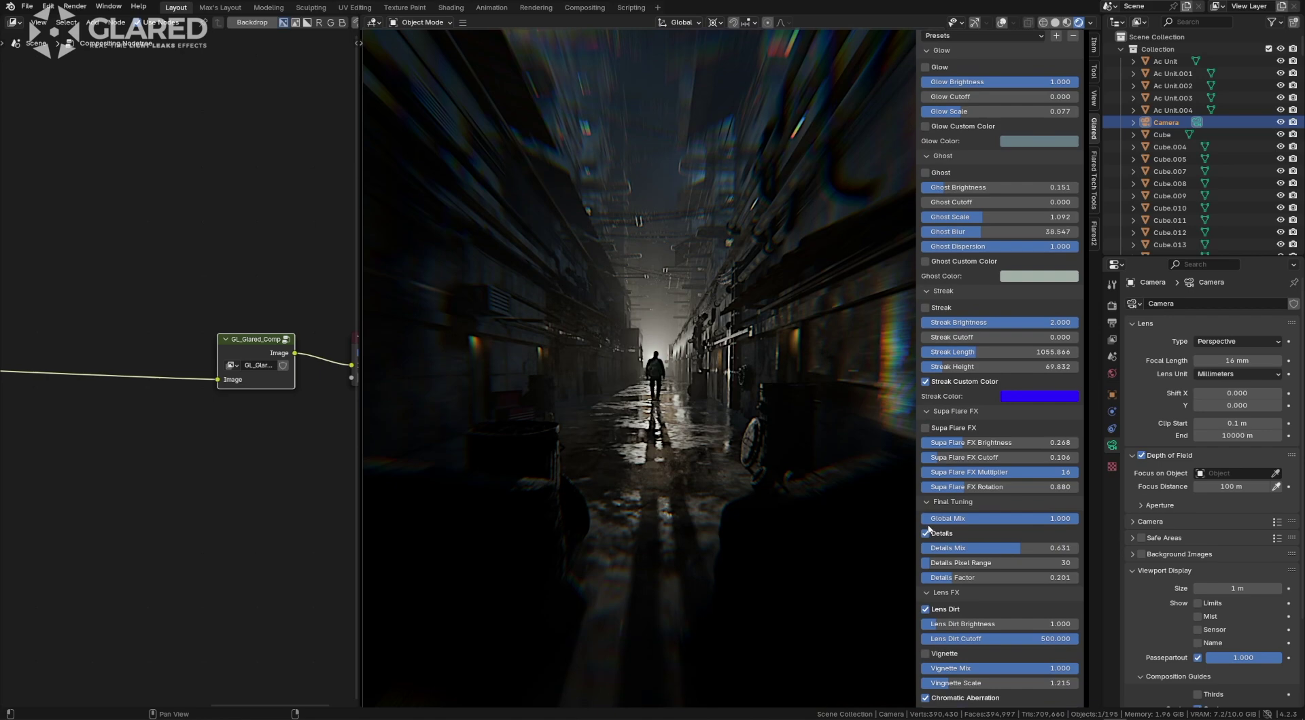
pyautogui.click(925, 534)
pyautogui.scroll(-1, 927, 564)
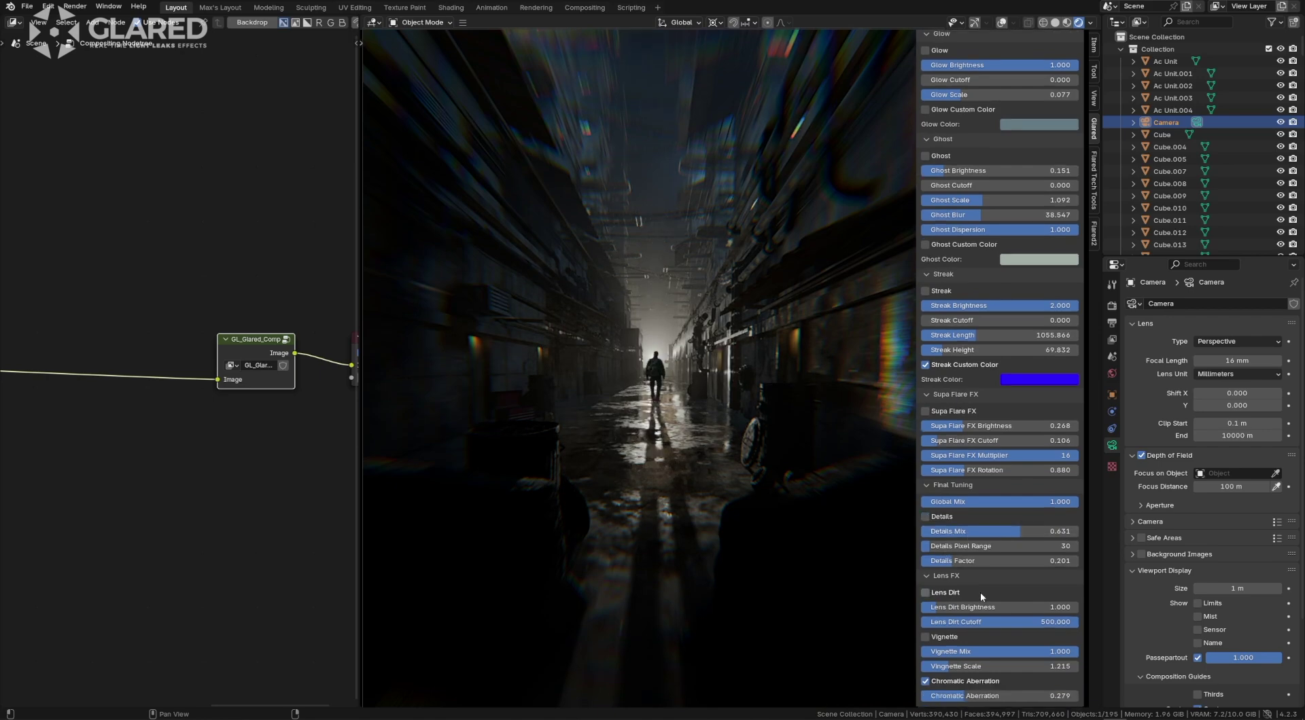
pyautogui.click(925, 681)
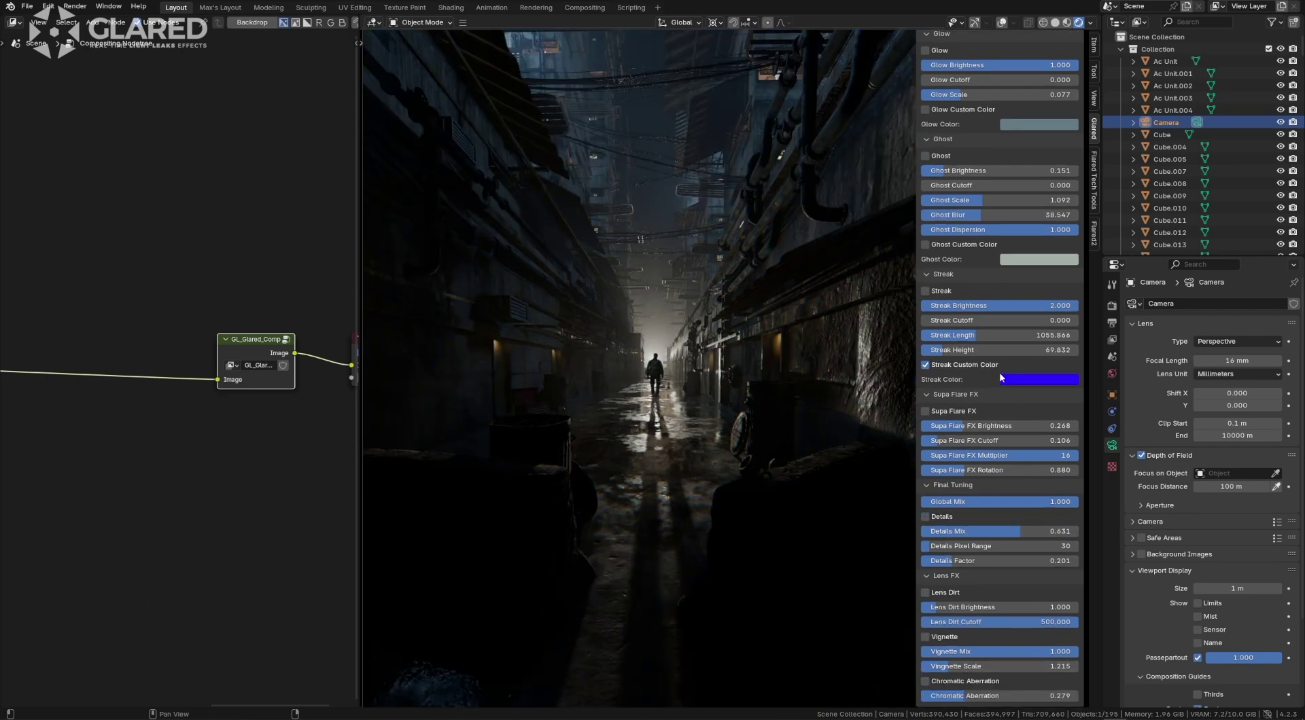
# Toggle the Glow effect off and on several times to compare the image, leaving it enabled.
pyautogui.scroll(8, 989, 350)
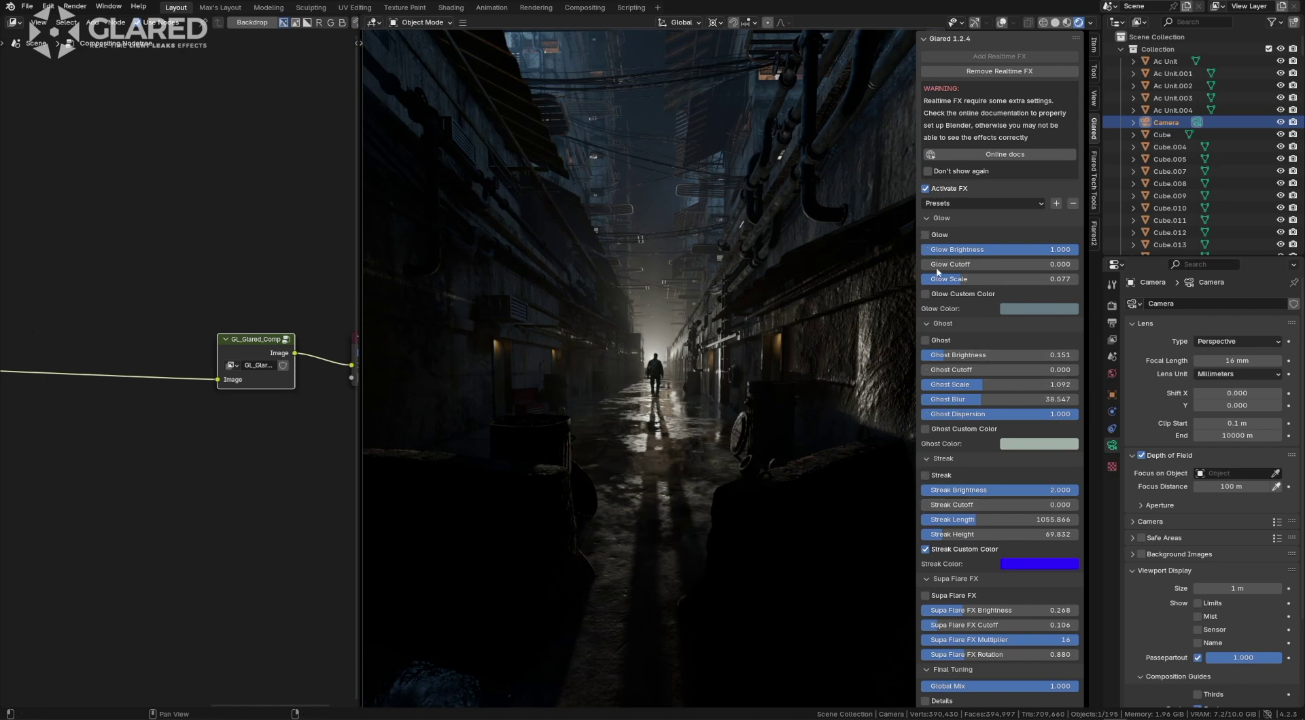
pyautogui.click(924, 235)
pyautogui.click(924, 234)
pyautogui.click(924, 234)
pyautogui.click(924, 234)
pyautogui.click(924, 234)
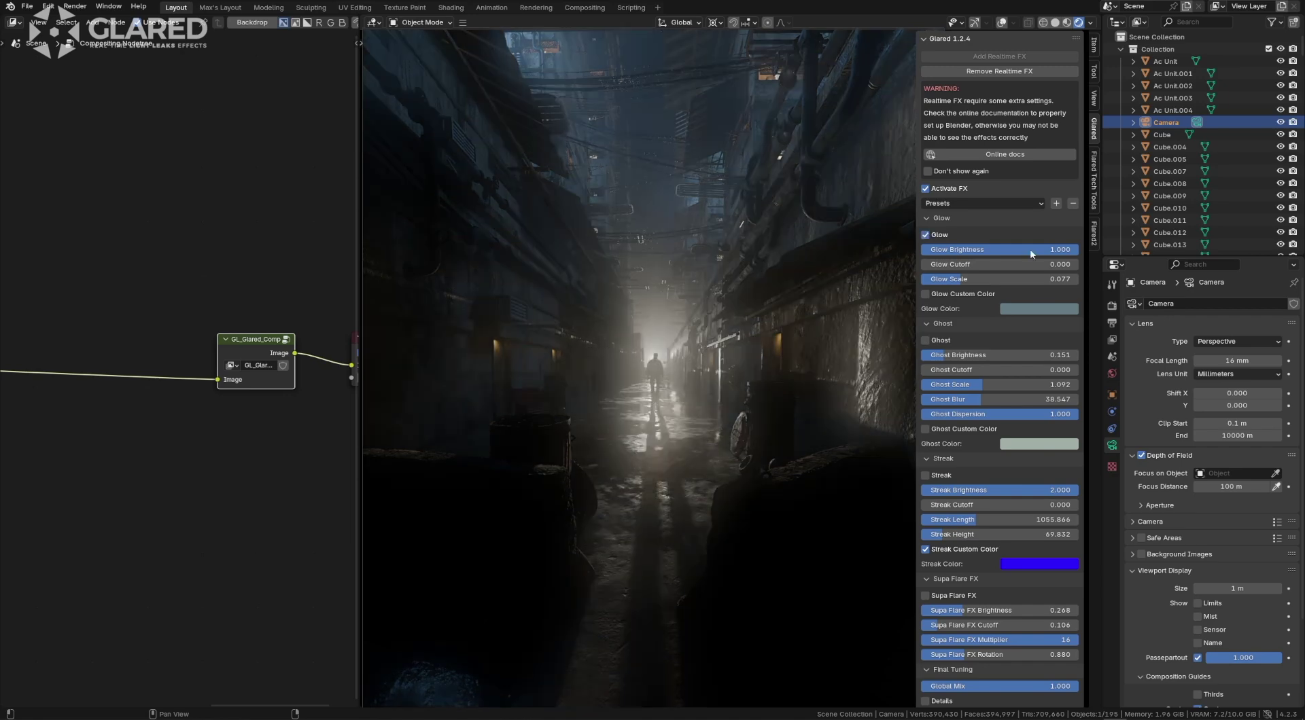
# Set the glow brightness to 1.000, its cutoff to 0.004 and its scale to 0.163.
pyautogui.moveTo(1057, 250)
pyautogui.mouseDown()
pyautogui.moveTo(965, 250)
pyautogui.moveTo(1077, 249)
pyautogui.mouseUp()
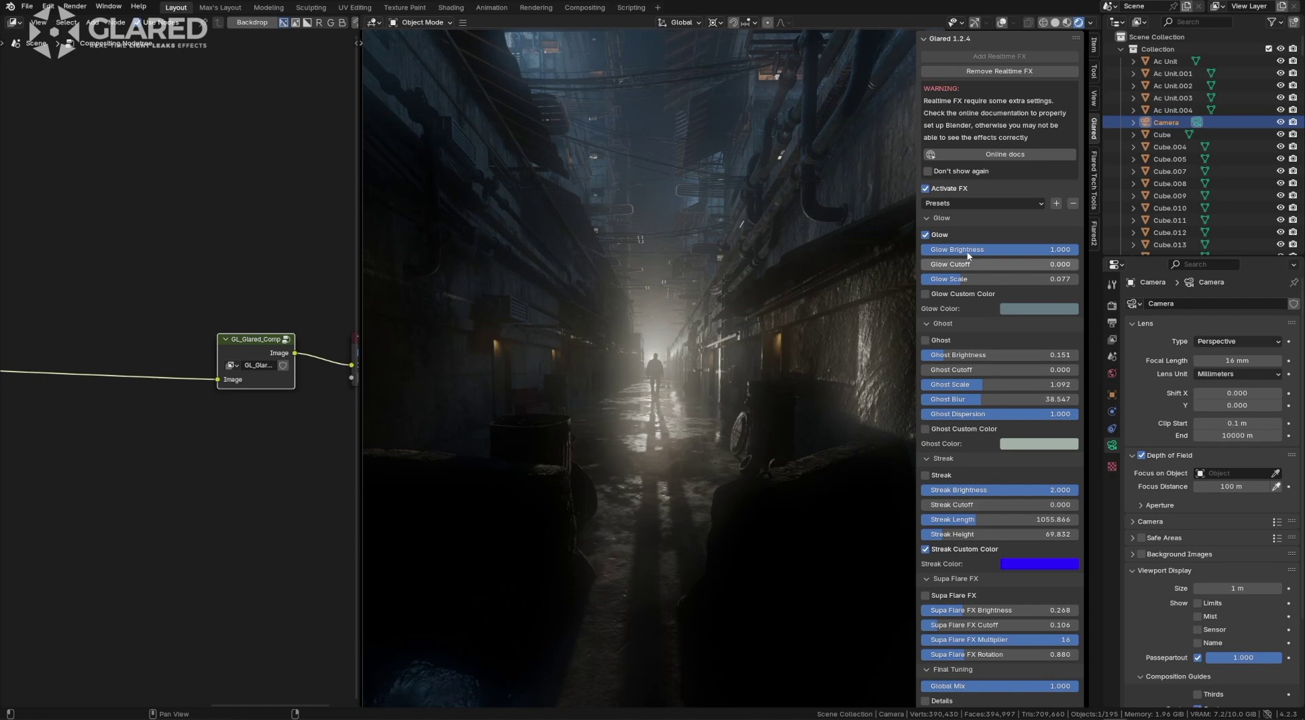
pyautogui.moveTo(931, 270)
pyautogui.mouseDown()
pyautogui.moveTo(943, 270)
pyautogui.moveTo(920, 264)
pyautogui.mouseUp()
pyautogui.moveTo(965, 267)
pyautogui.mouseDown()
pyautogui.moveTo(975, 267)
pyautogui.moveTo(943, 273)
pyautogui.mouseUp()
pyautogui.moveTo(942, 267); pyautogui.dragTo(946, 267)
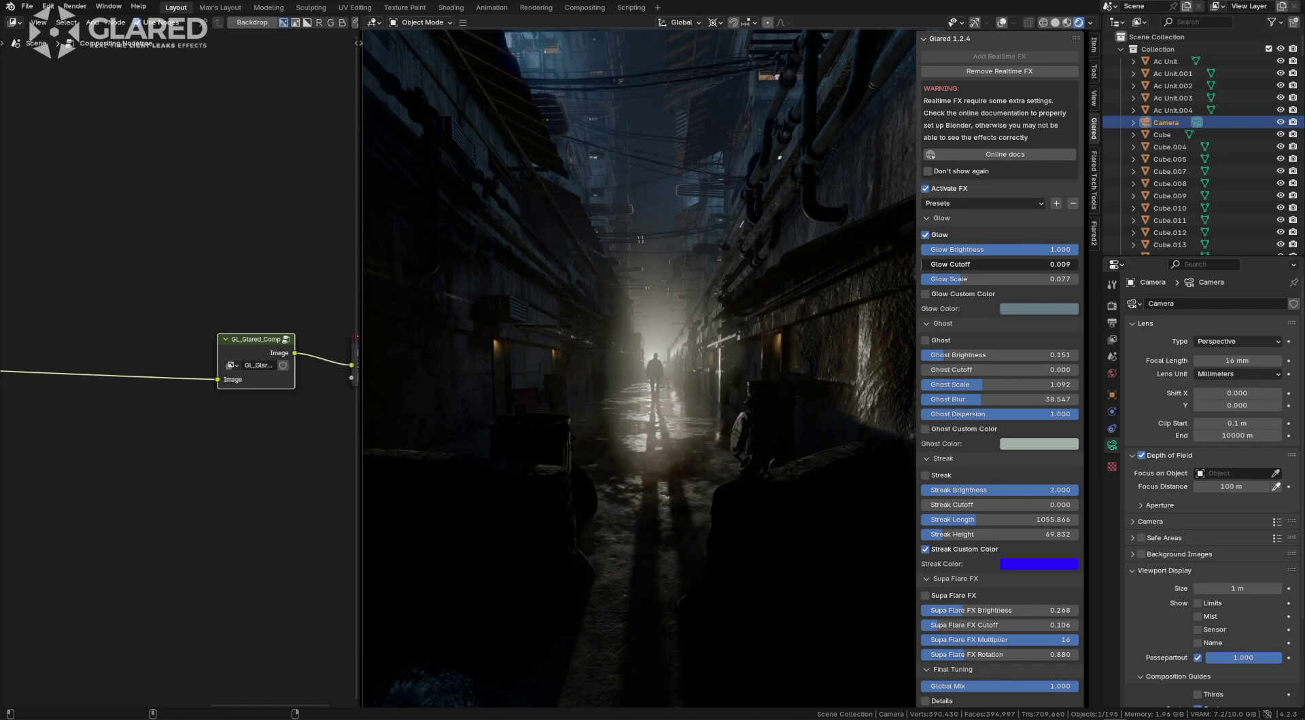
pyautogui.moveTo(953, 267); pyautogui.dragTo(1005, 282)
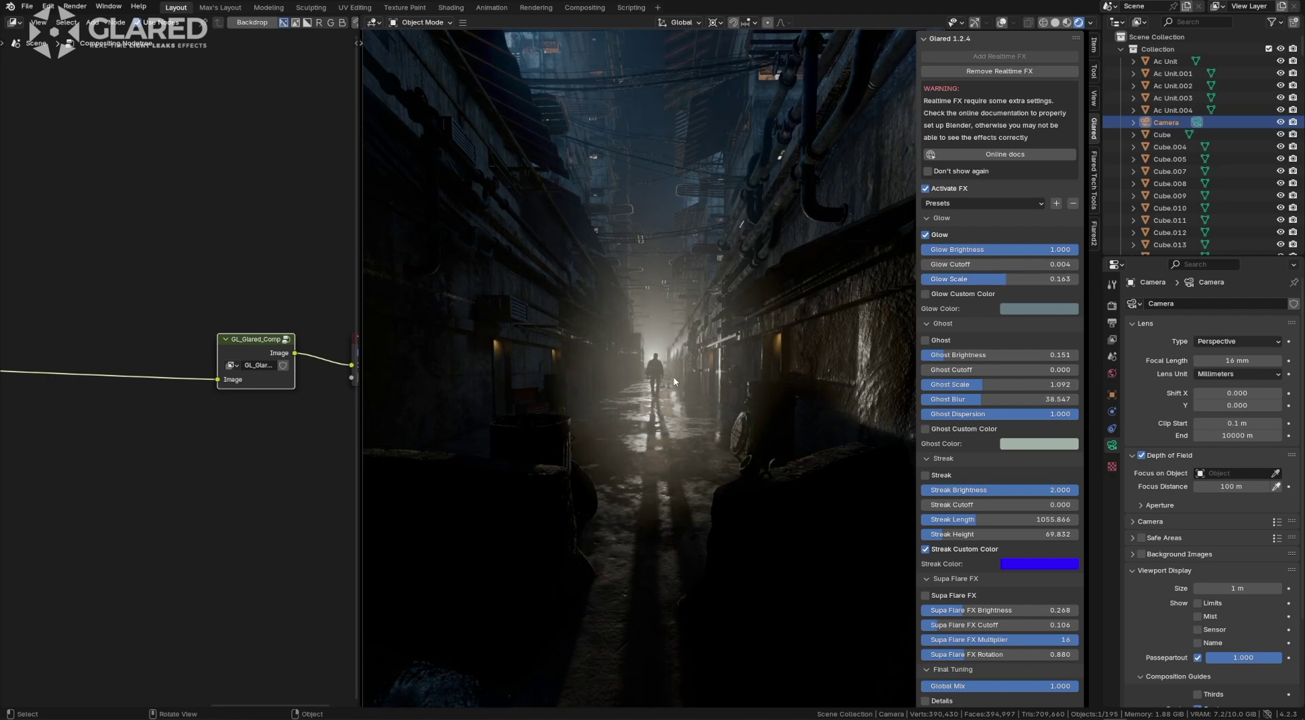
# Try a custom glow color of saturated bright blue, leaving Glow Custom Color switched off.
pyautogui.click(926, 295)
pyautogui.click(1023, 310)
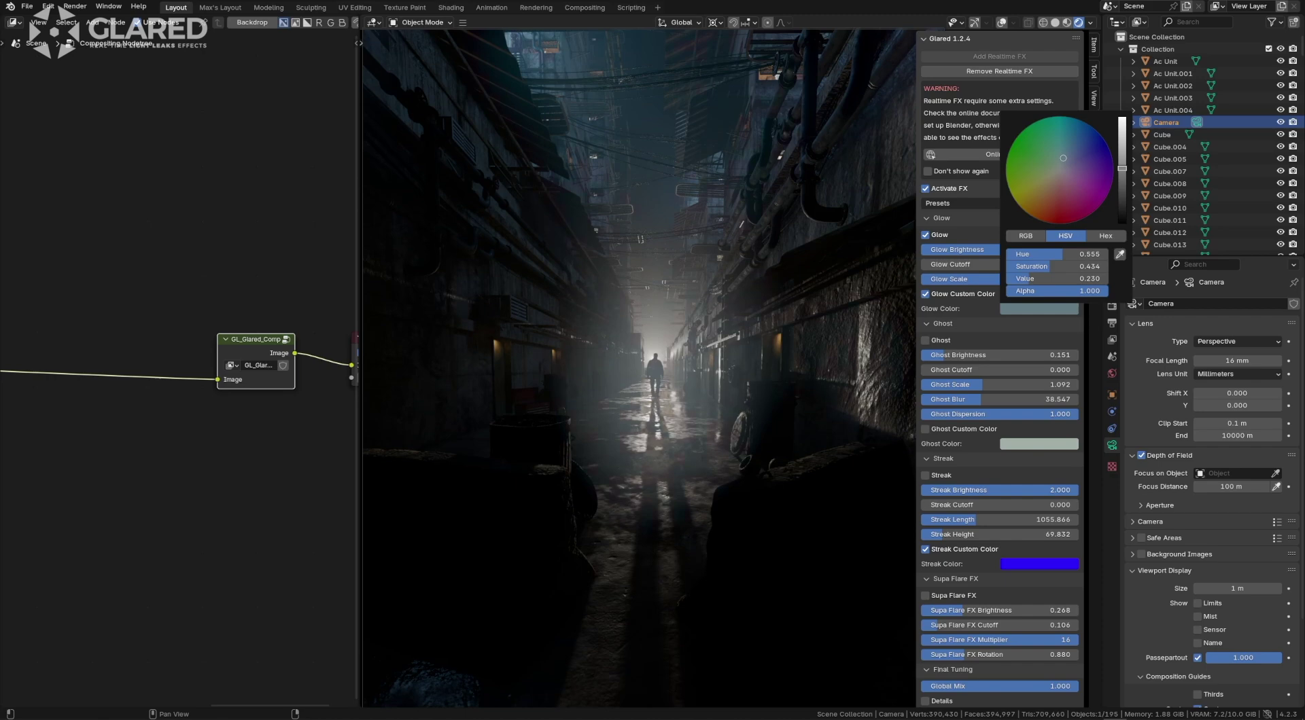
pyautogui.click(1100, 137)
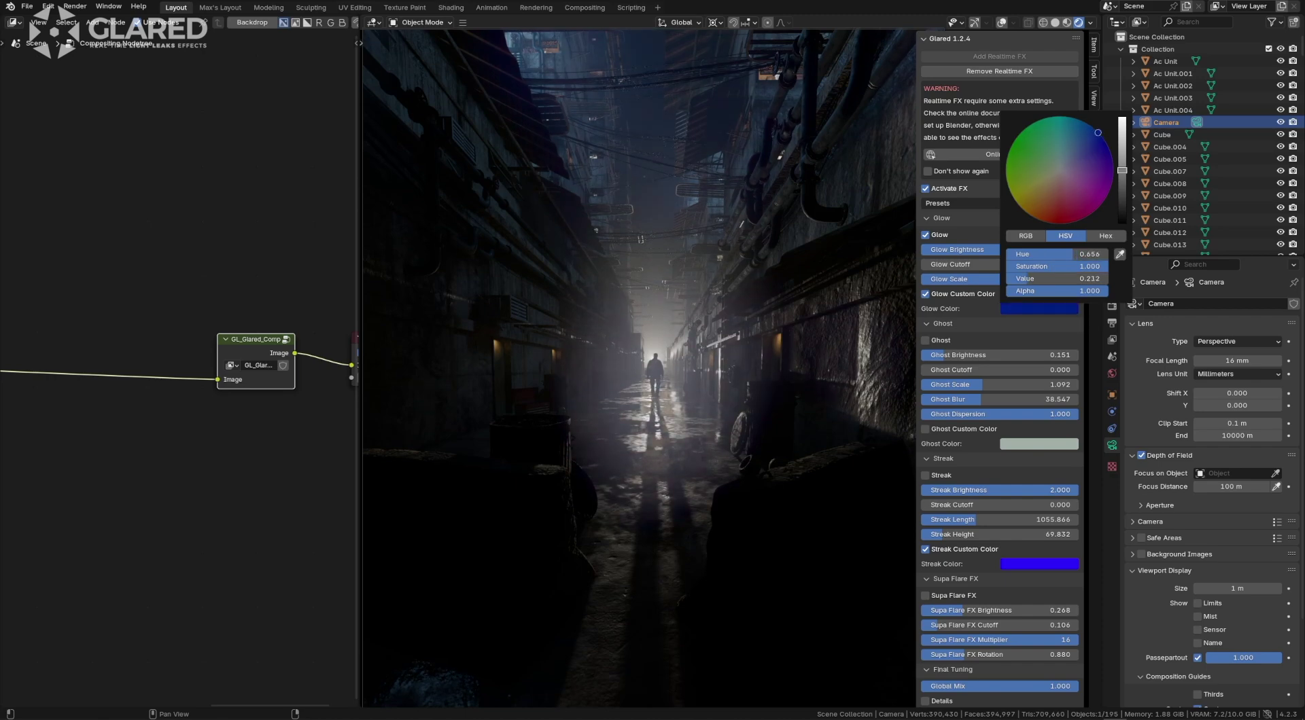
pyautogui.moveTo(1122, 170); pyautogui.dragTo(1122, 121)
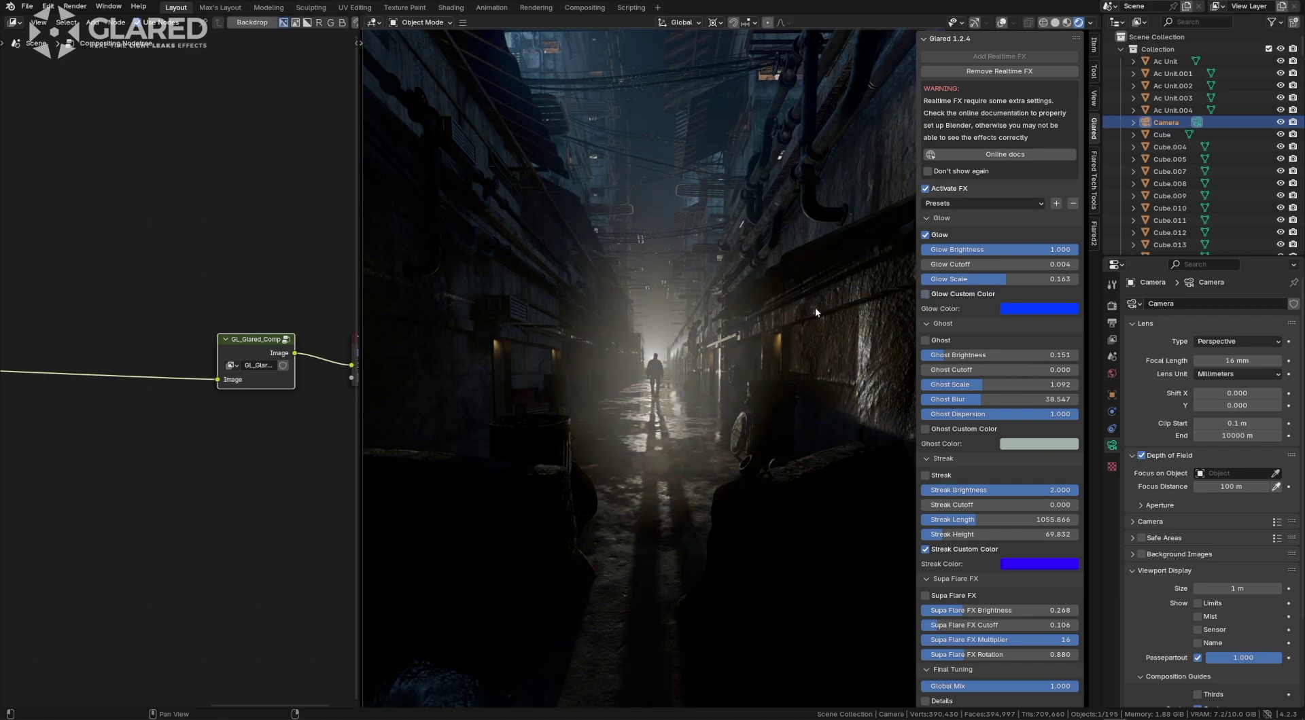
# Enable the Streak effect with brightness 2.000, cutoff 0.000, length 1268.085 and height 0.000.
pyautogui.click(925, 476)
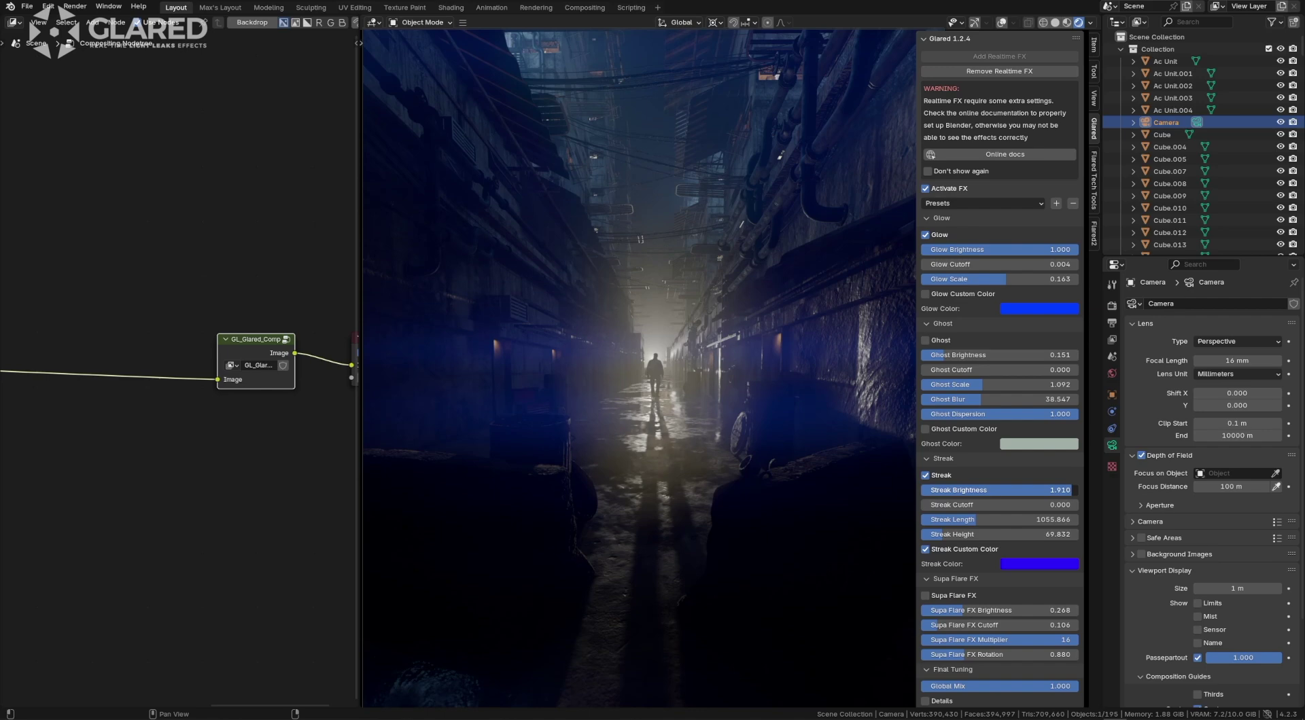
pyautogui.moveTo(1073, 490)
pyautogui.mouseDown()
pyautogui.moveTo(948, 490)
pyautogui.moveTo(1078, 490)
pyautogui.mouseUp()
pyautogui.moveTo(985, 505); pyautogui.dragTo(986, 504)
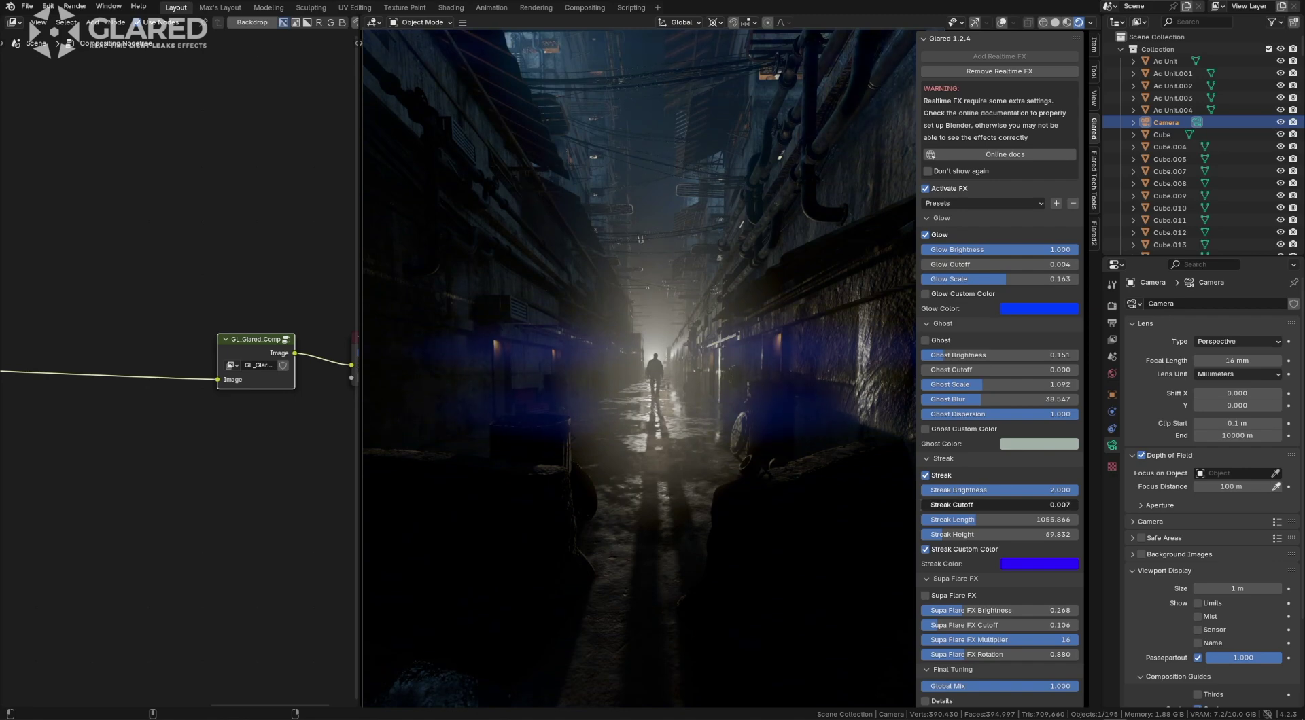
pyautogui.moveTo(985, 505)
pyautogui.mouseDown()
pyautogui.moveTo(978, 521)
pyautogui.moveTo(924, 522)
pyautogui.mouseUp()
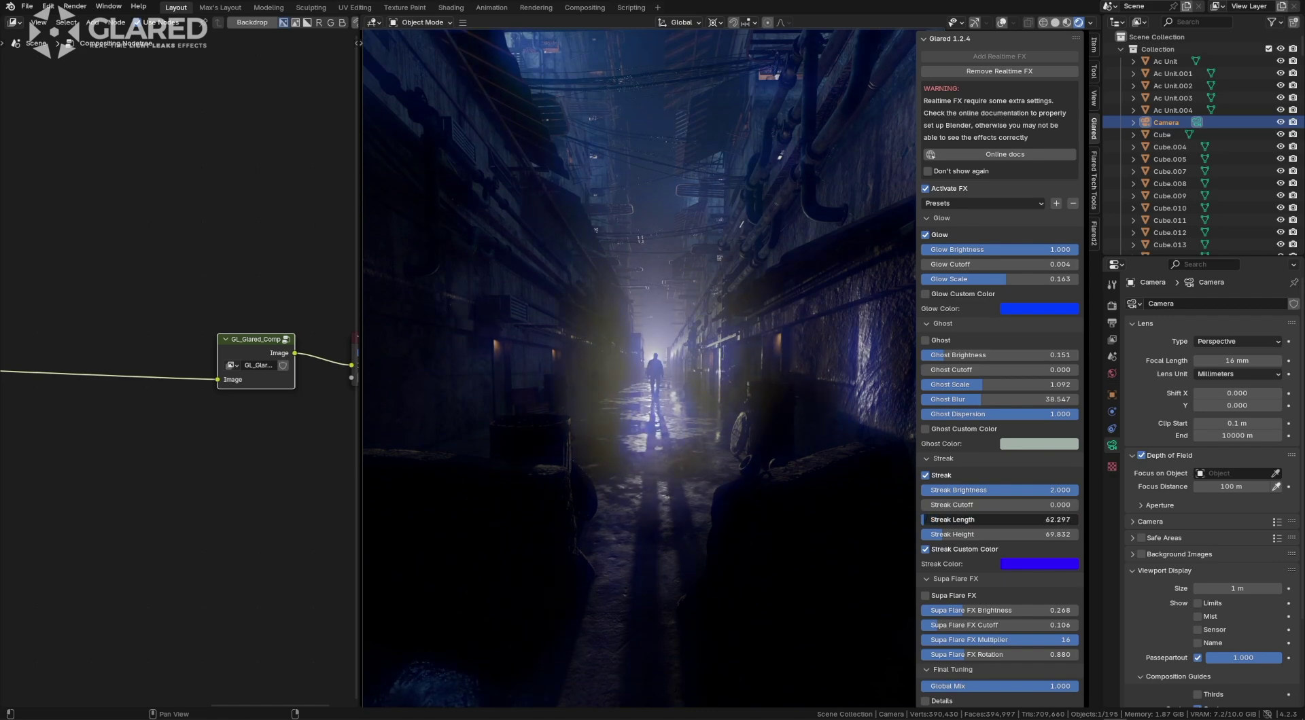
pyautogui.moveTo(924, 521)
pyautogui.mouseDown()
pyautogui.moveTo(987, 521)
pyautogui.moveTo(975, 534)
pyautogui.moveTo(922, 535)
pyautogui.mouseUp()
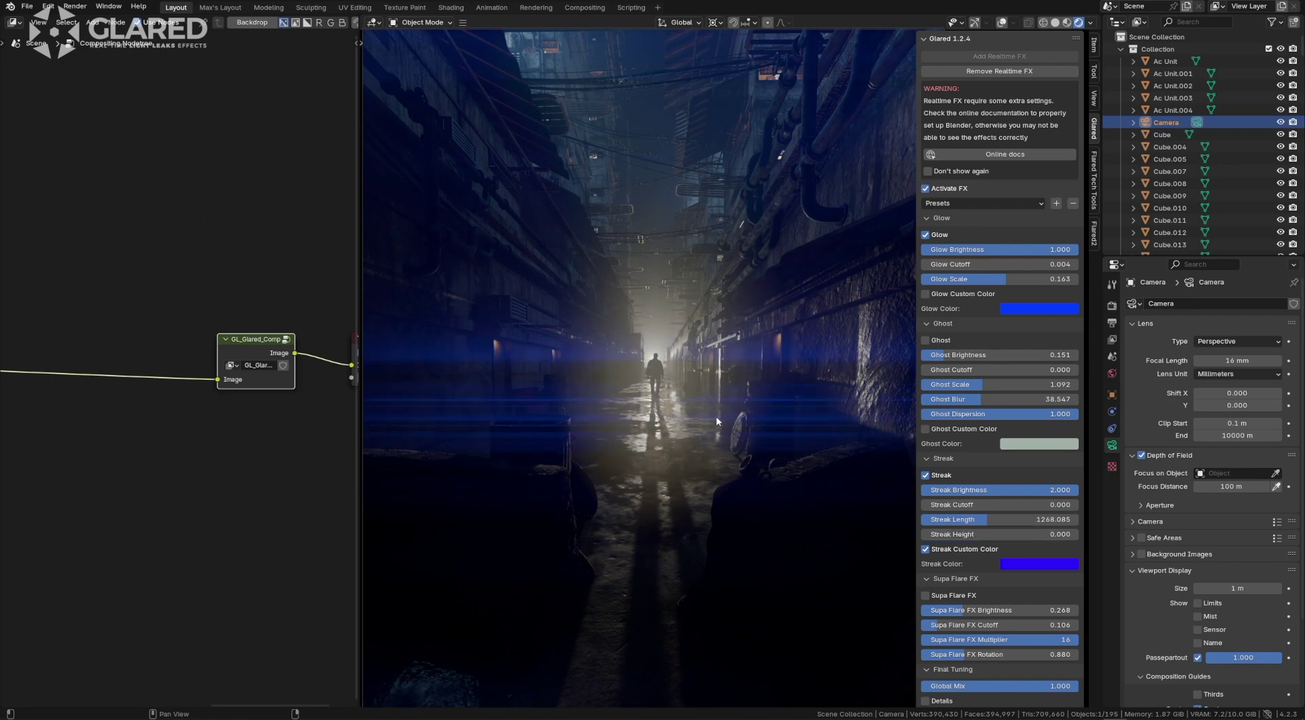
# Set the streak height to 20.659 and check the blue streaks while moving through the alley.
pyautogui.press('q')
pyautogui.click(709, 416)
pyautogui.press('w')
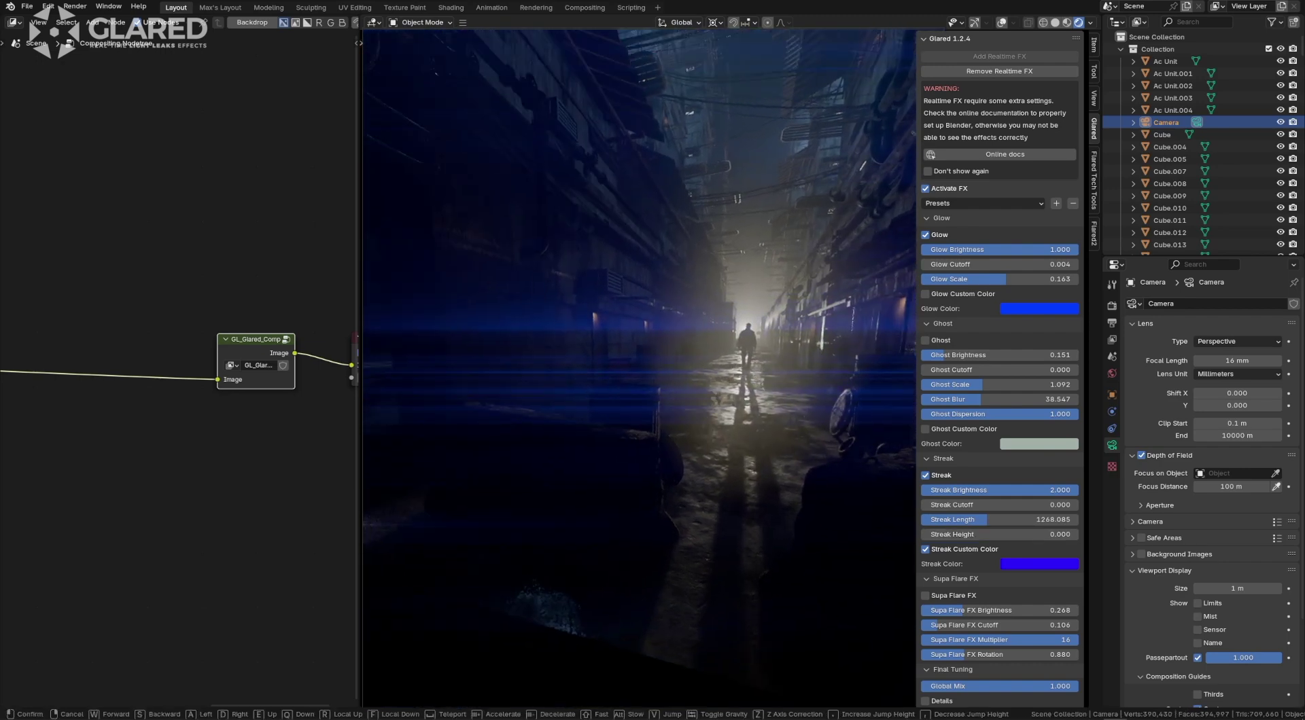
pyautogui.click(1041, 563)
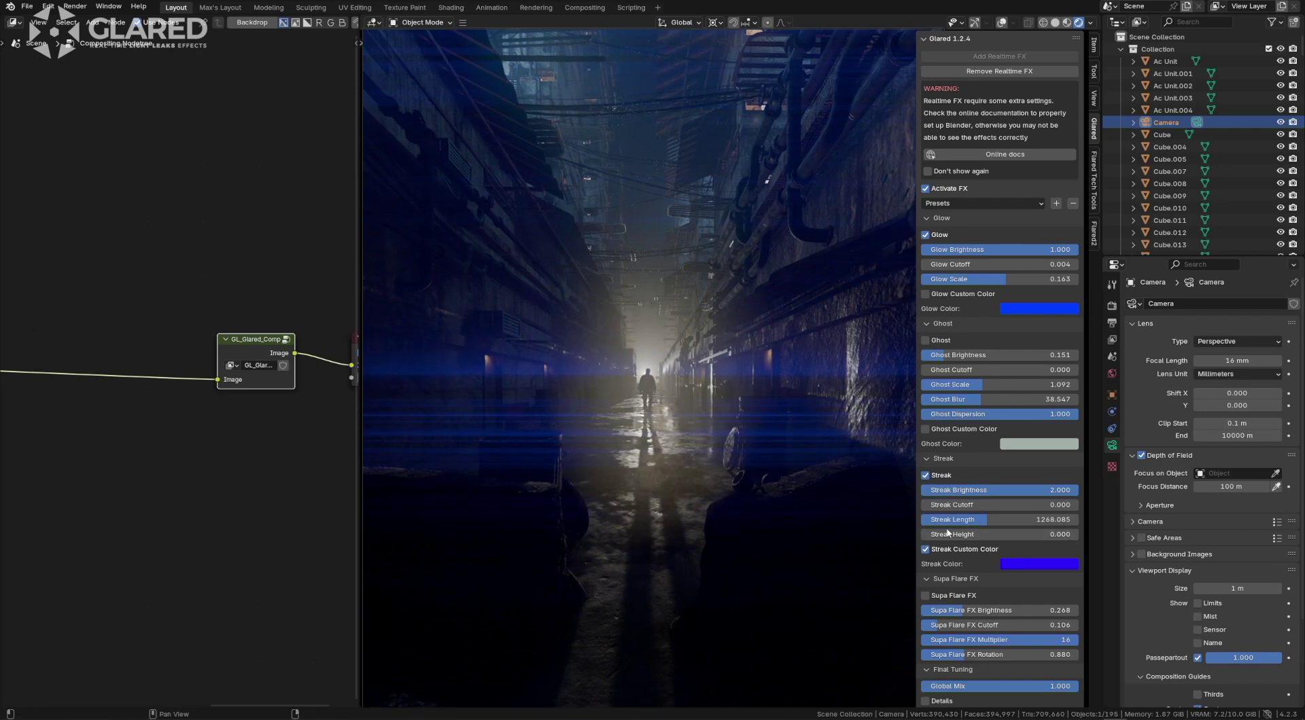
pyautogui.moveTo(1039, 534); pyautogui.dragTo(1040, 534)
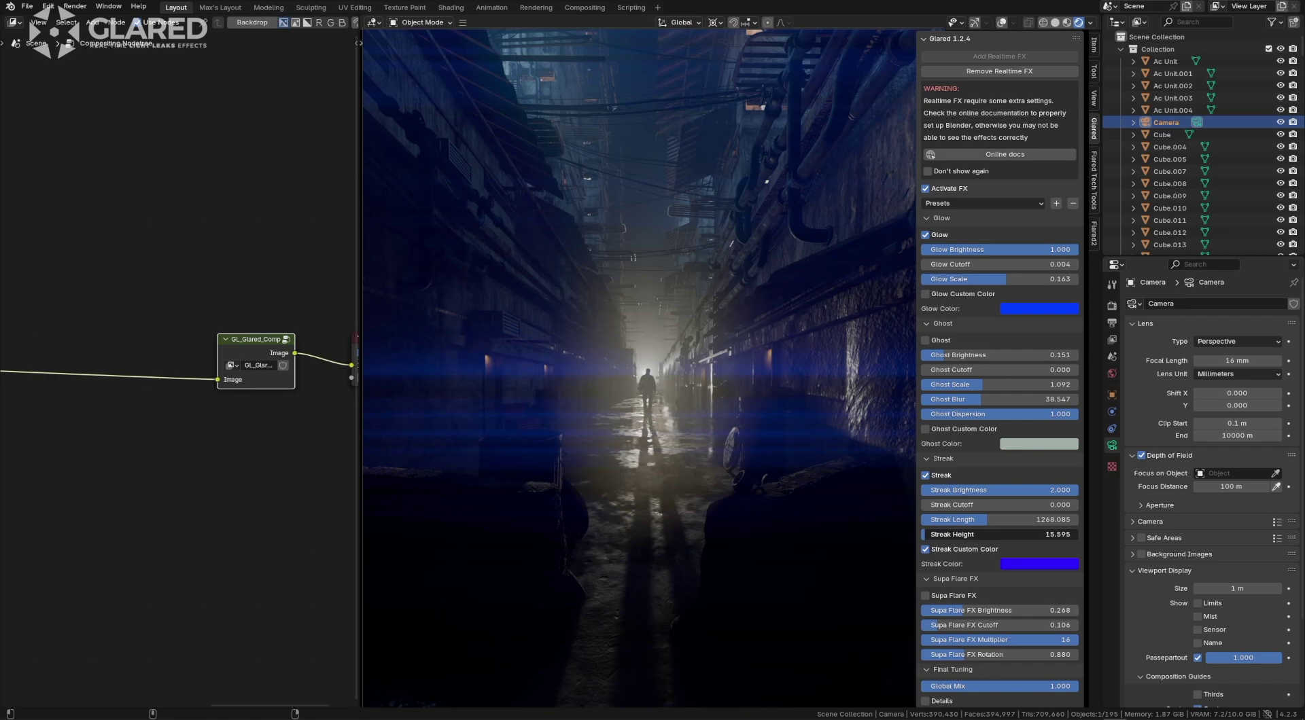
pyautogui.moveTo(1040, 535); pyautogui.dragTo(1040, 534)
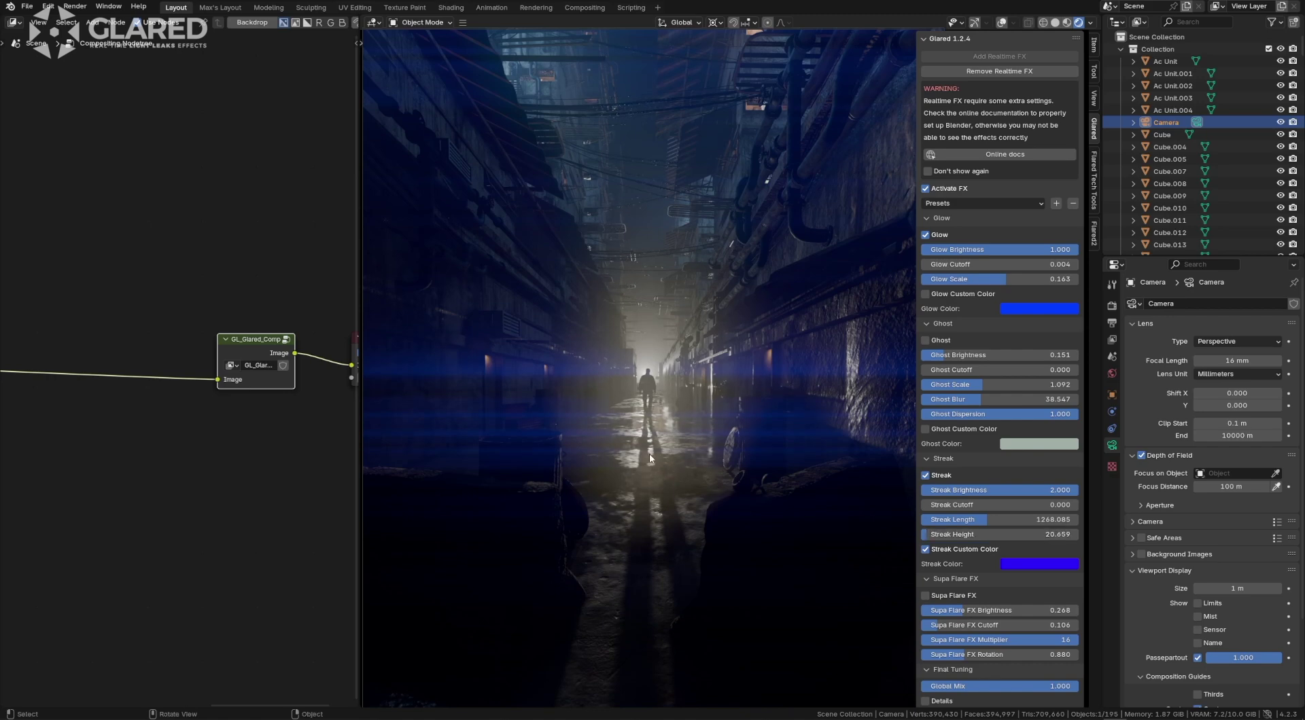
pyautogui.hotkey('shift', '`')
pyautogui.press('w')
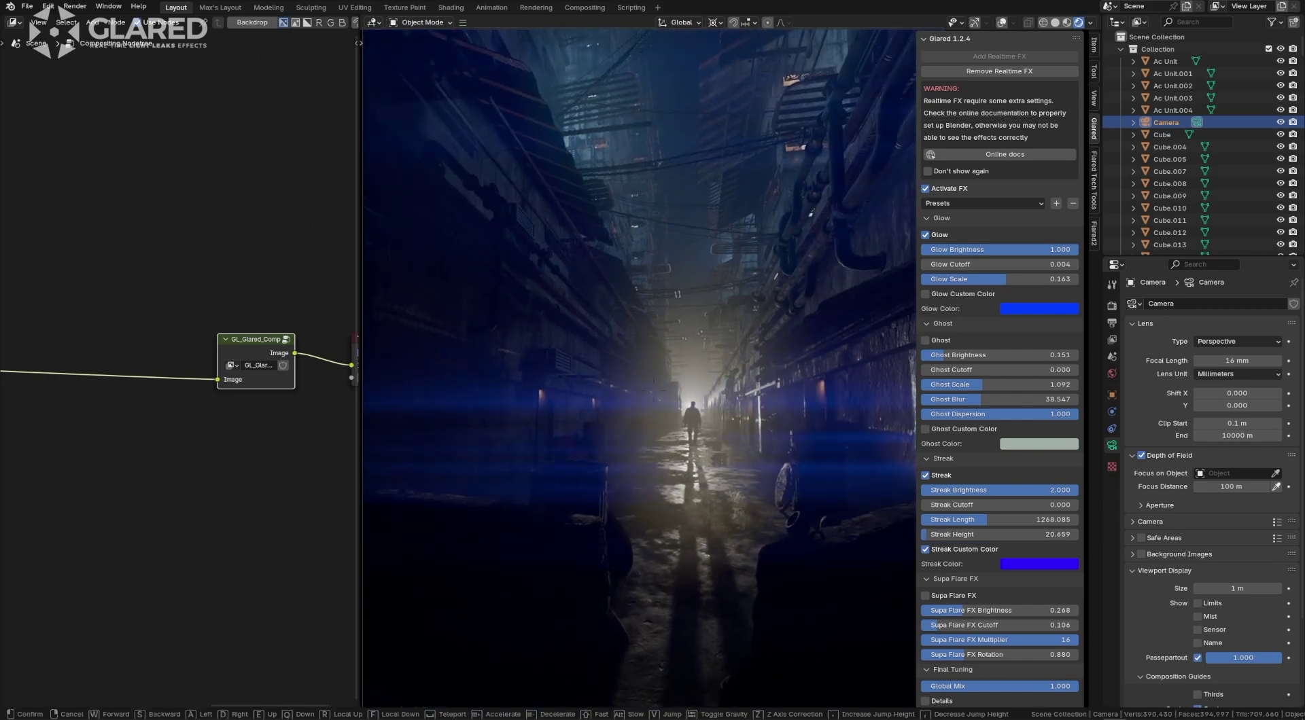
pyautogui.click(862, 480)
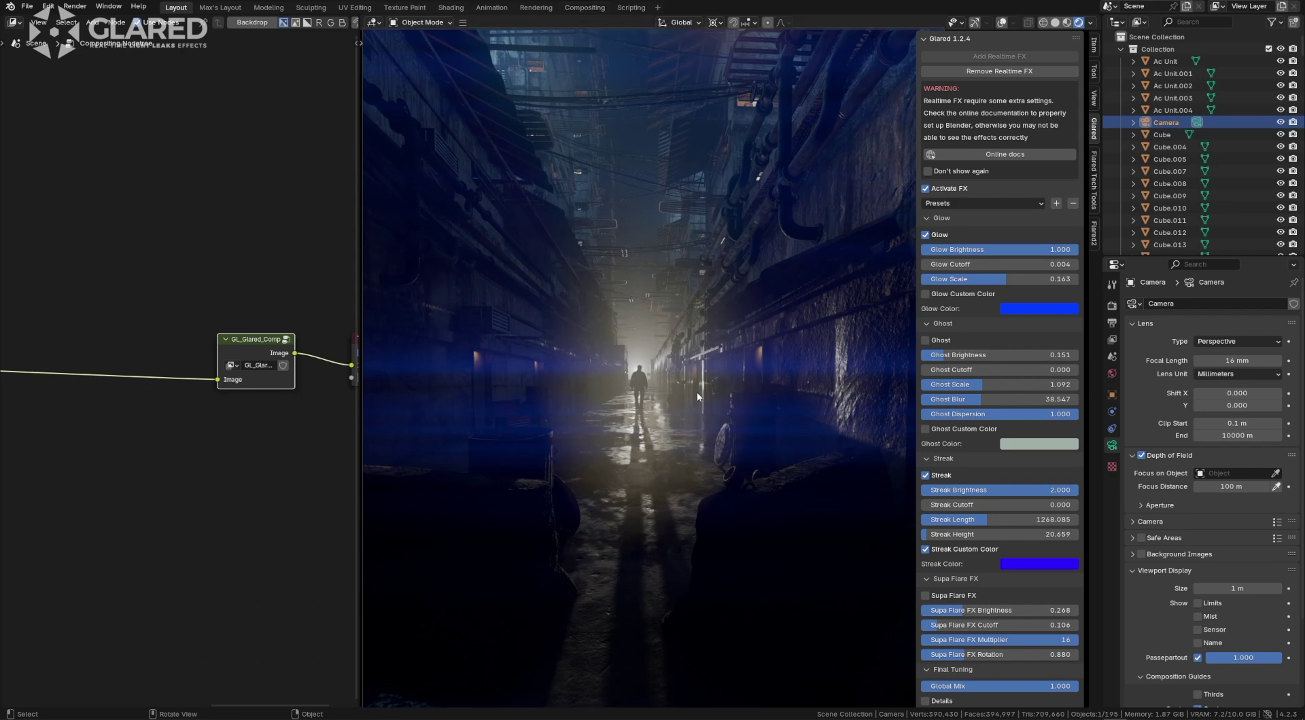
# Review the viewport compositor option and open the Compositing workspace's performance settings, keeping the device on GPU.
pyautogui.click(1090, 23)
pyautogui.click(585, 7)
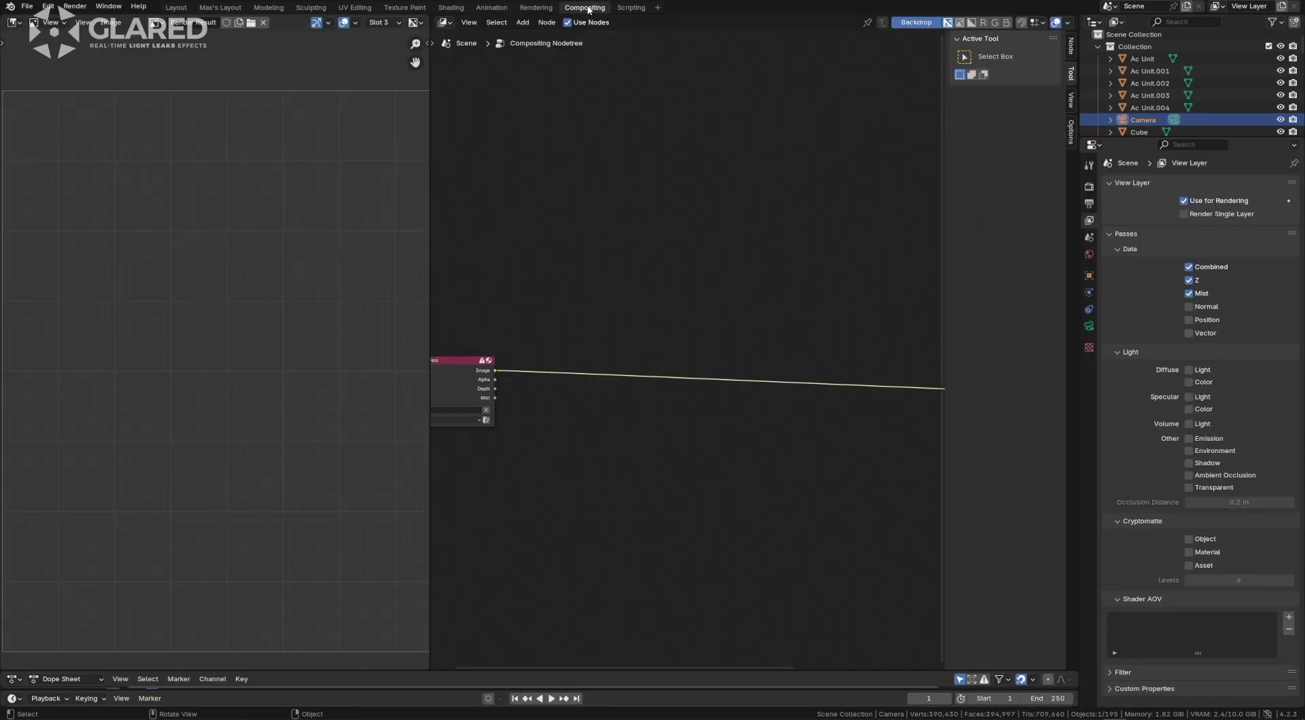
pyautogui.click(1071, 46)
pyautogui.click(1071, 115)
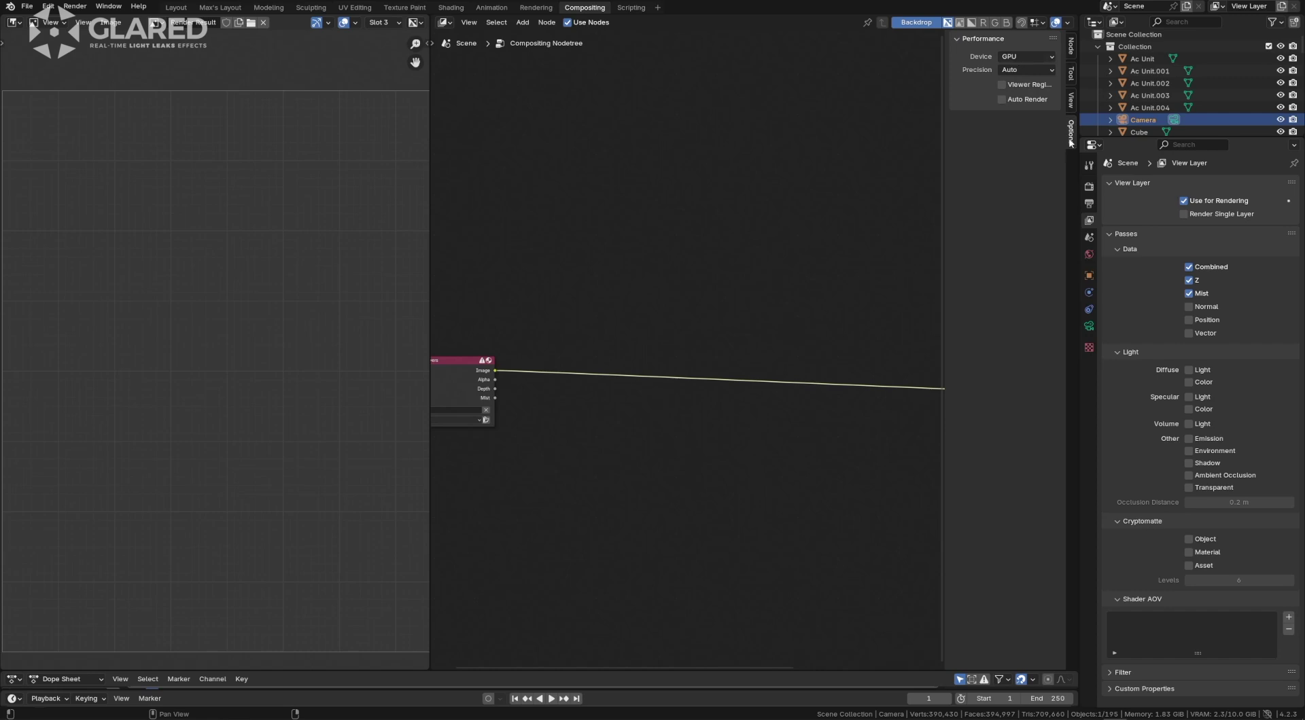
pyautogui.click(1017, 58)
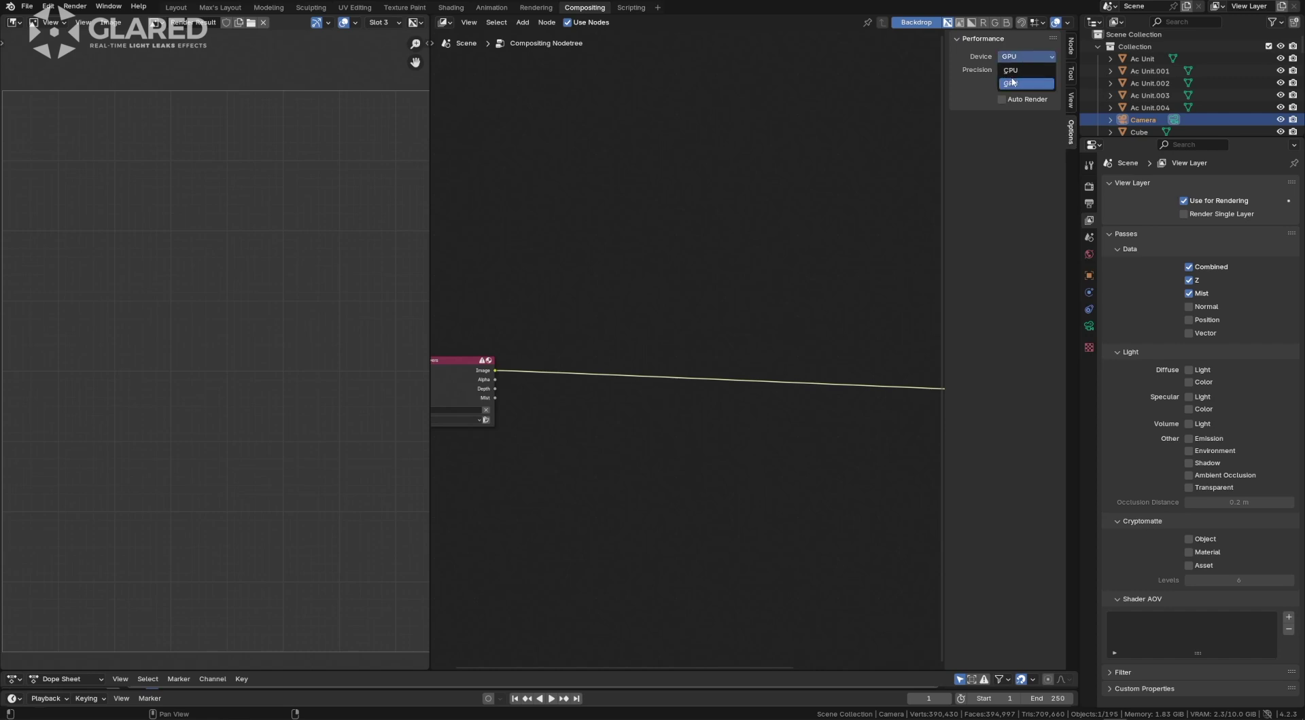
pyautogui.click(1012, 82)
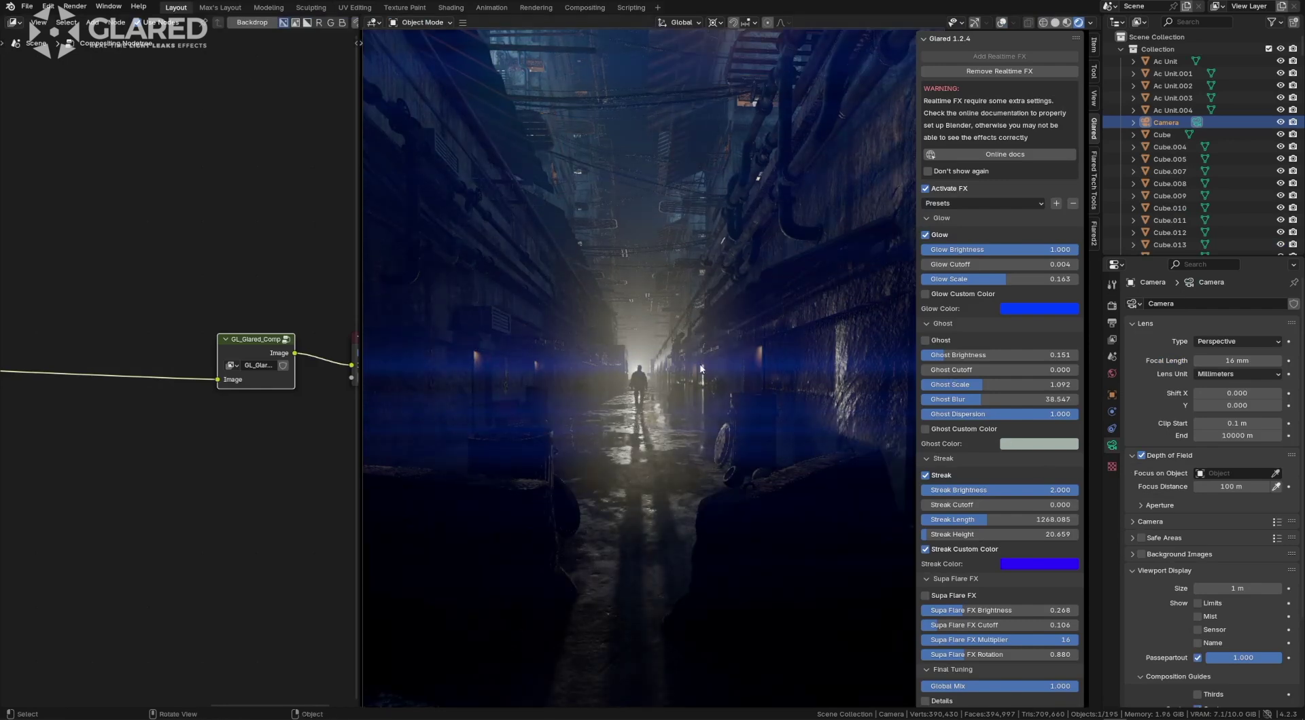
# Switch Streak Custom Color off and back on to compare the streaks with and without the custom tint.
pyautogui.scroll(-1, 950, 461)
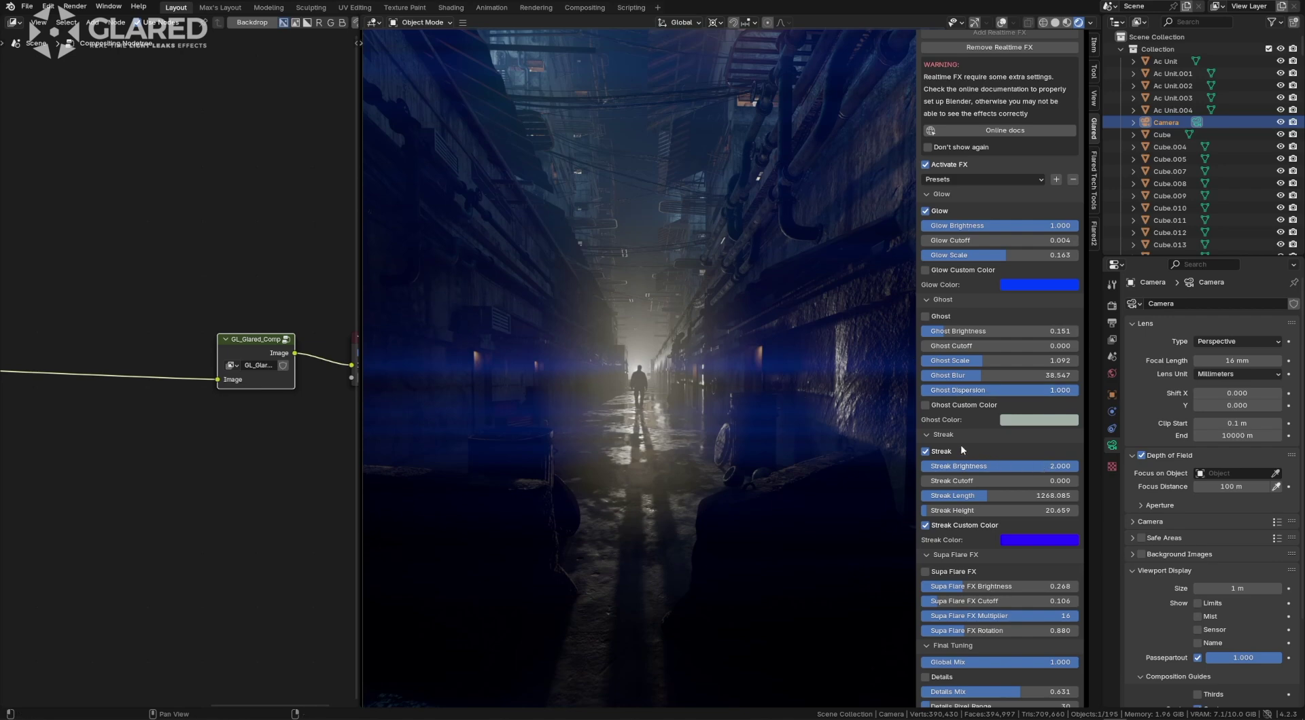
pyautogui.scroll(-2, 960, 447)
pyautogui.scroll(-2, 941, 406)
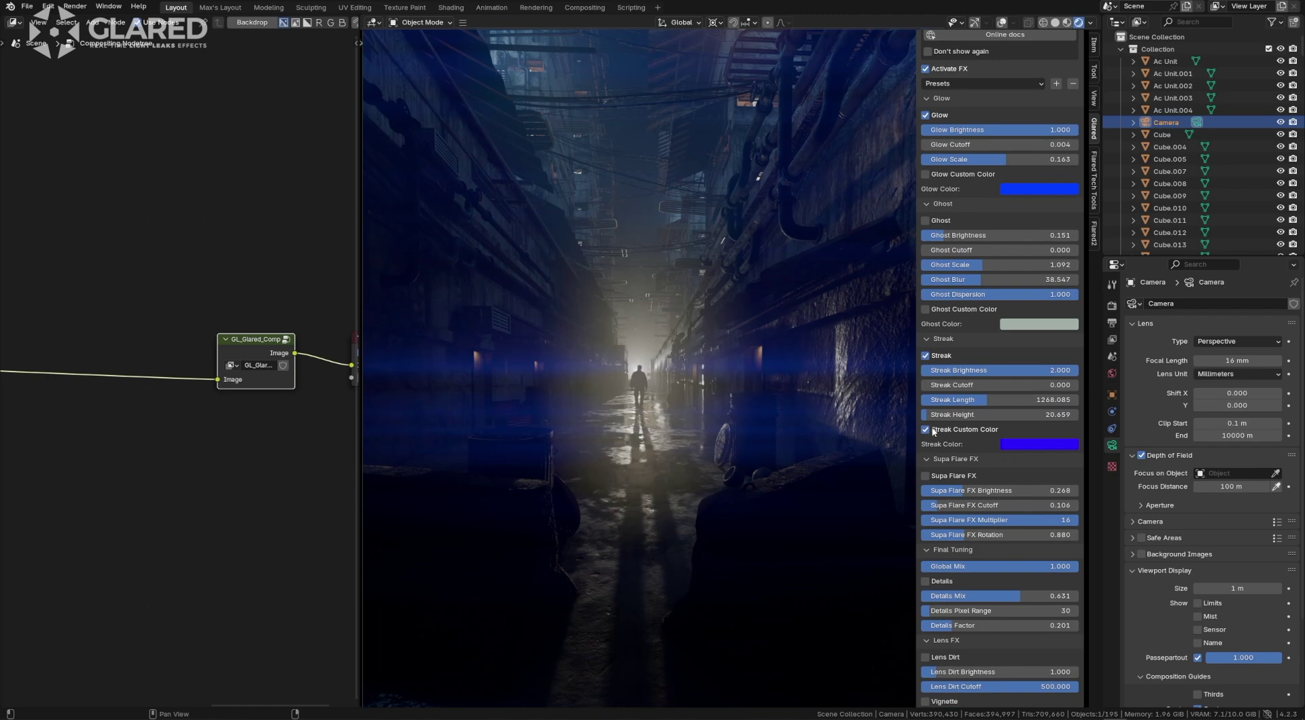
pyautogui.click(925, 429)
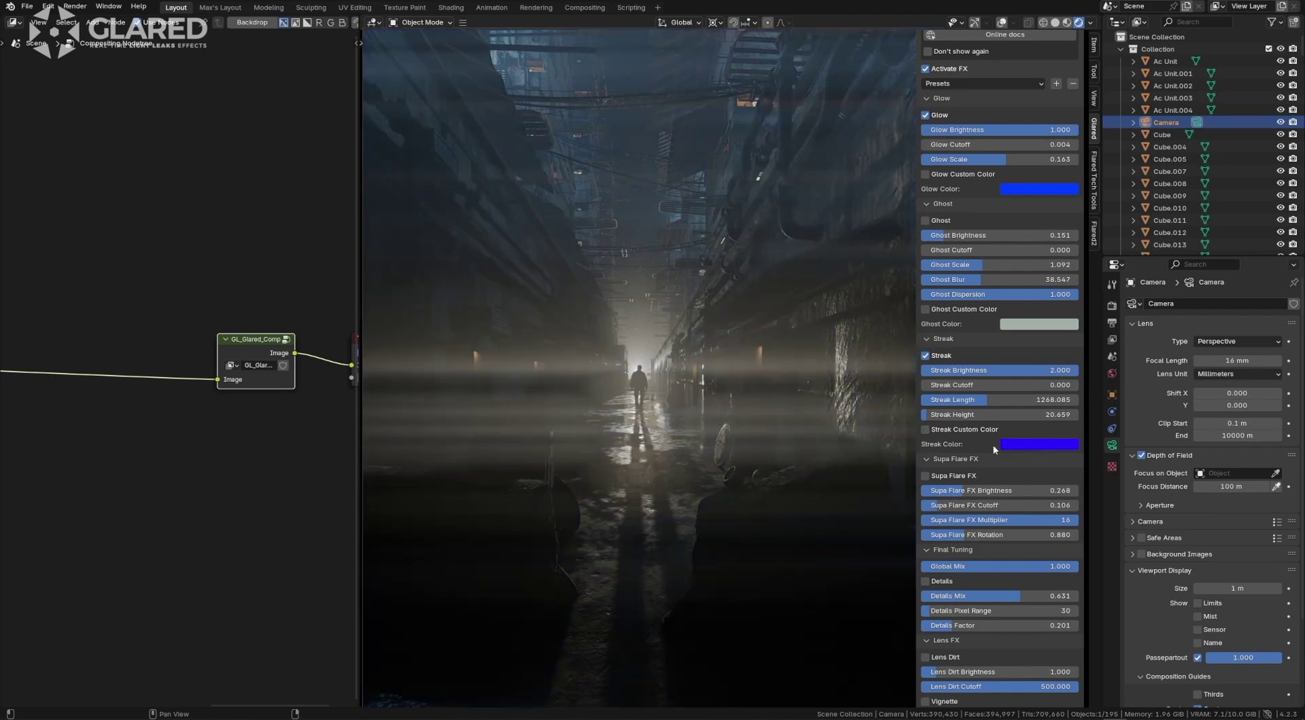
pyautogui.click(925, 430)
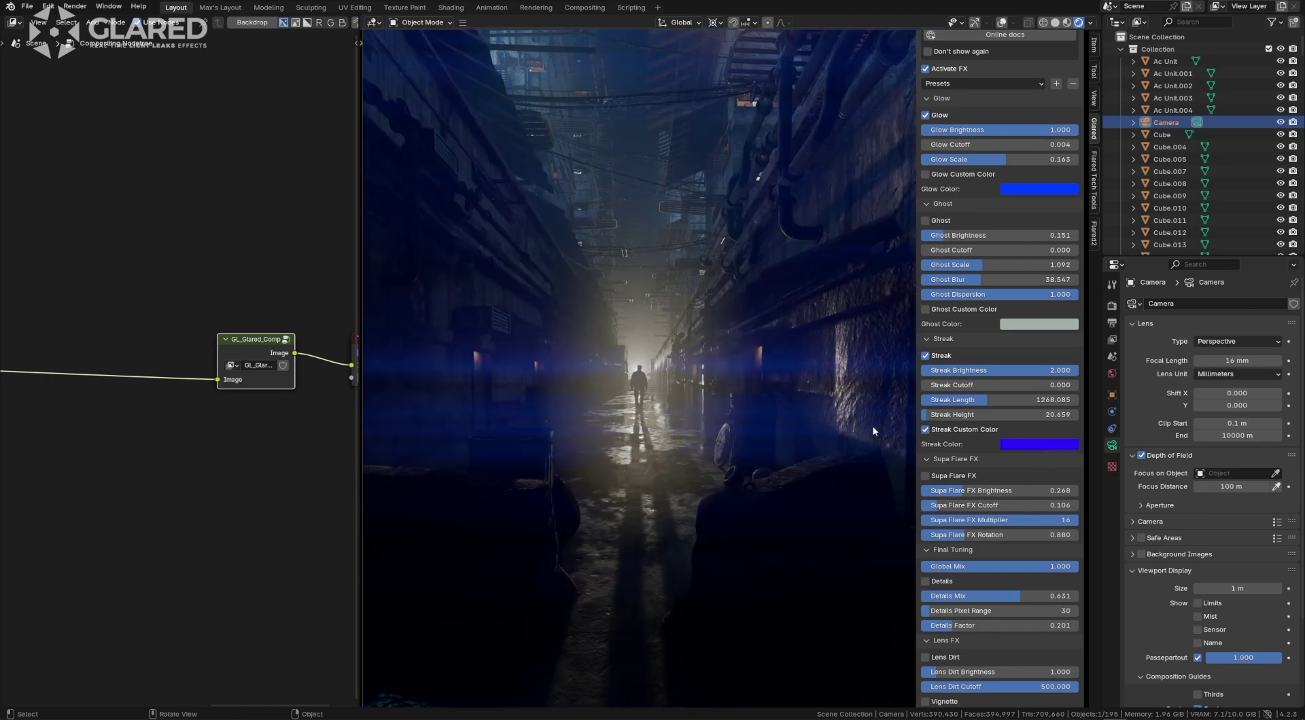
# Enable the Ghost effect and check the ghosts while walking through the alley from different angles.
pyautogui.scroll(2, 1000, 380)
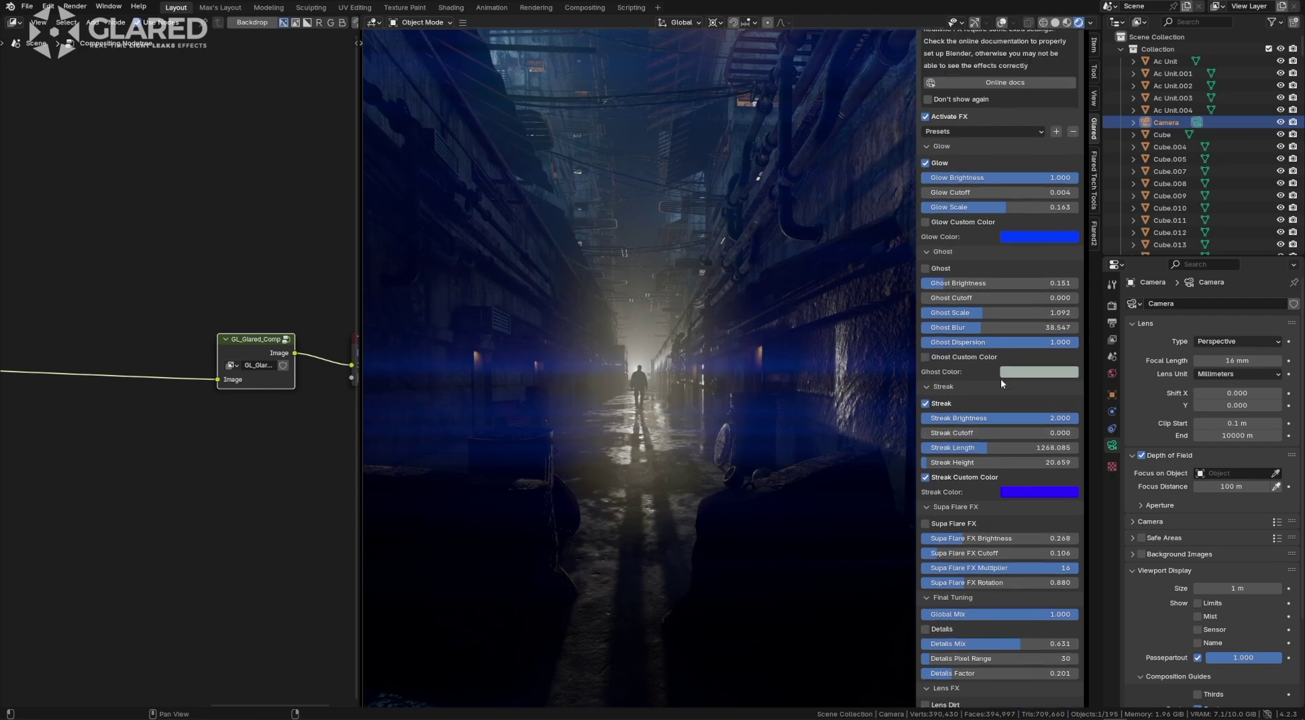
pyautogui.click(926, 269)
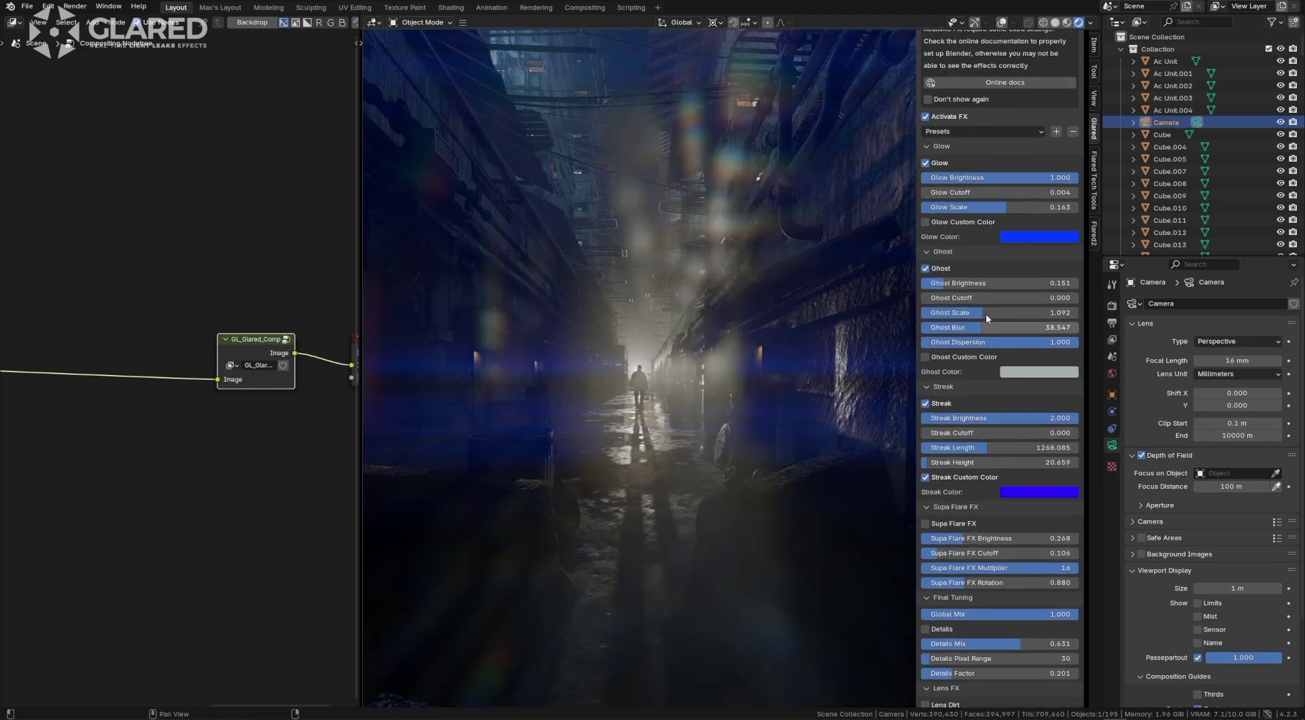
pyautogui.press('q')
pyautogui.click(763, 308)
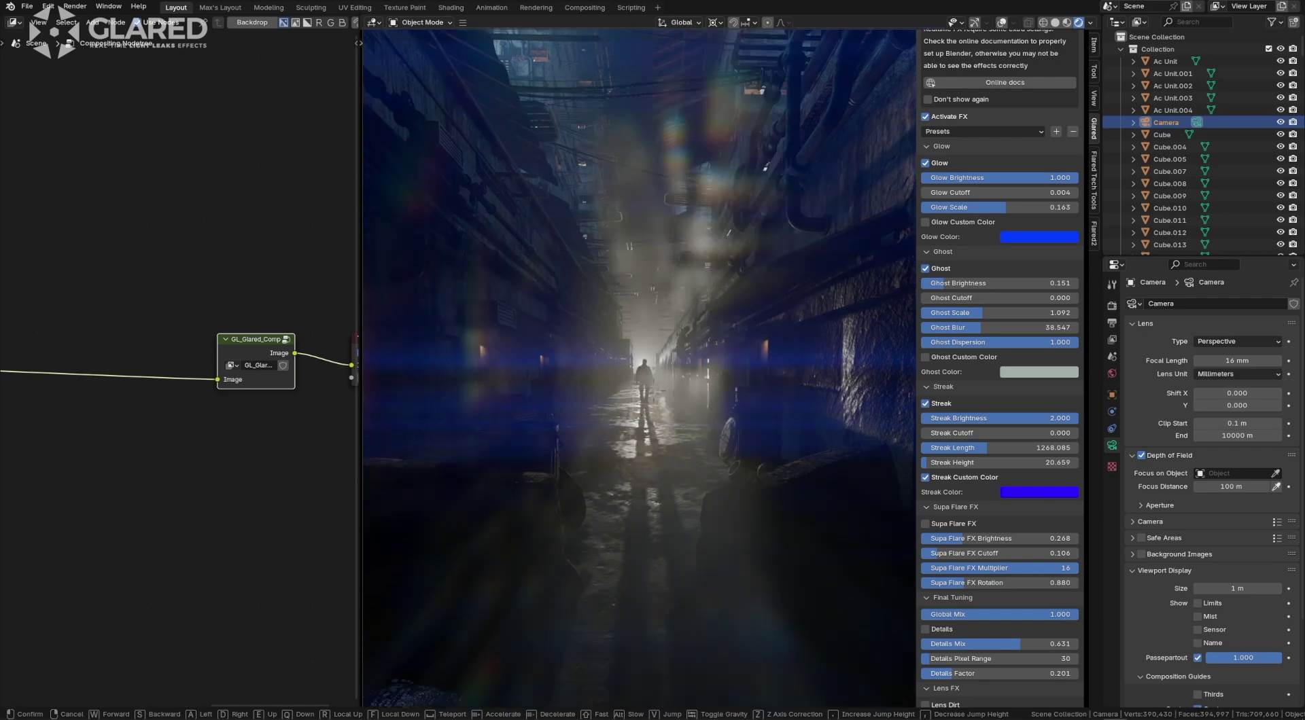
pyautogui.press('w')
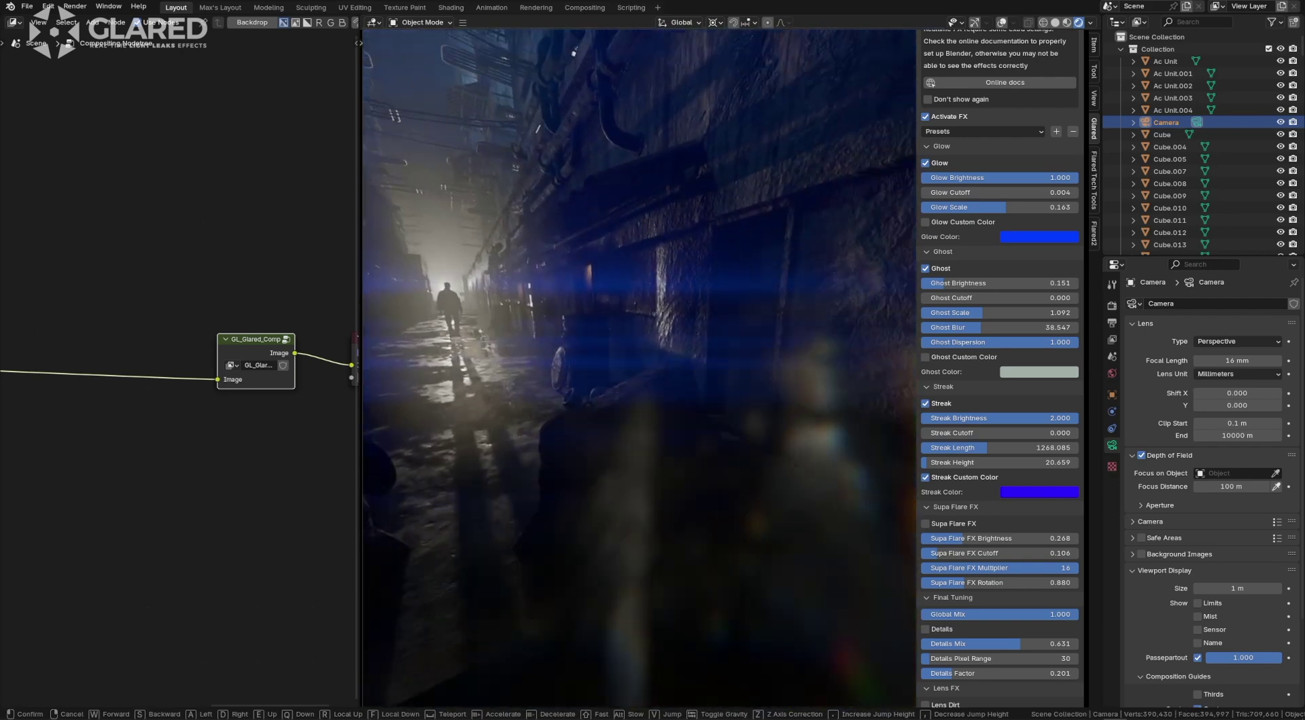
pyautogui.click(696, 370)
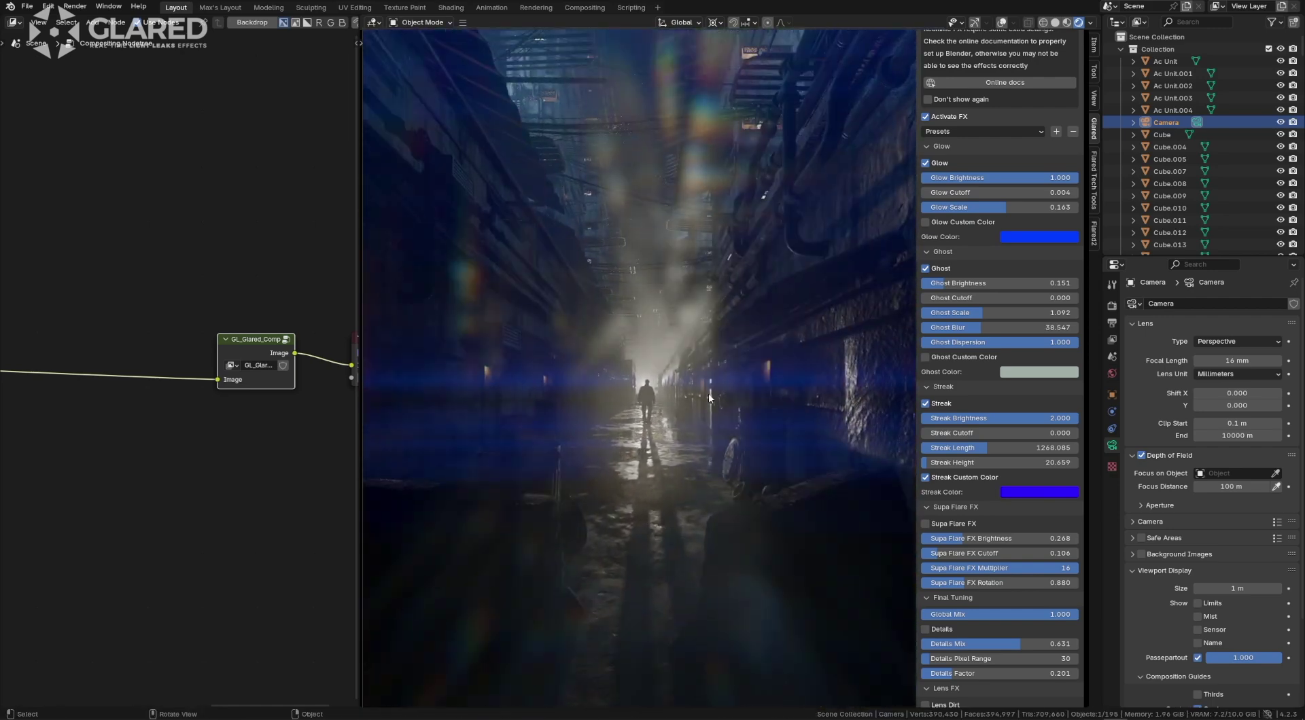
pyautogui.hotkey('shift', '`')
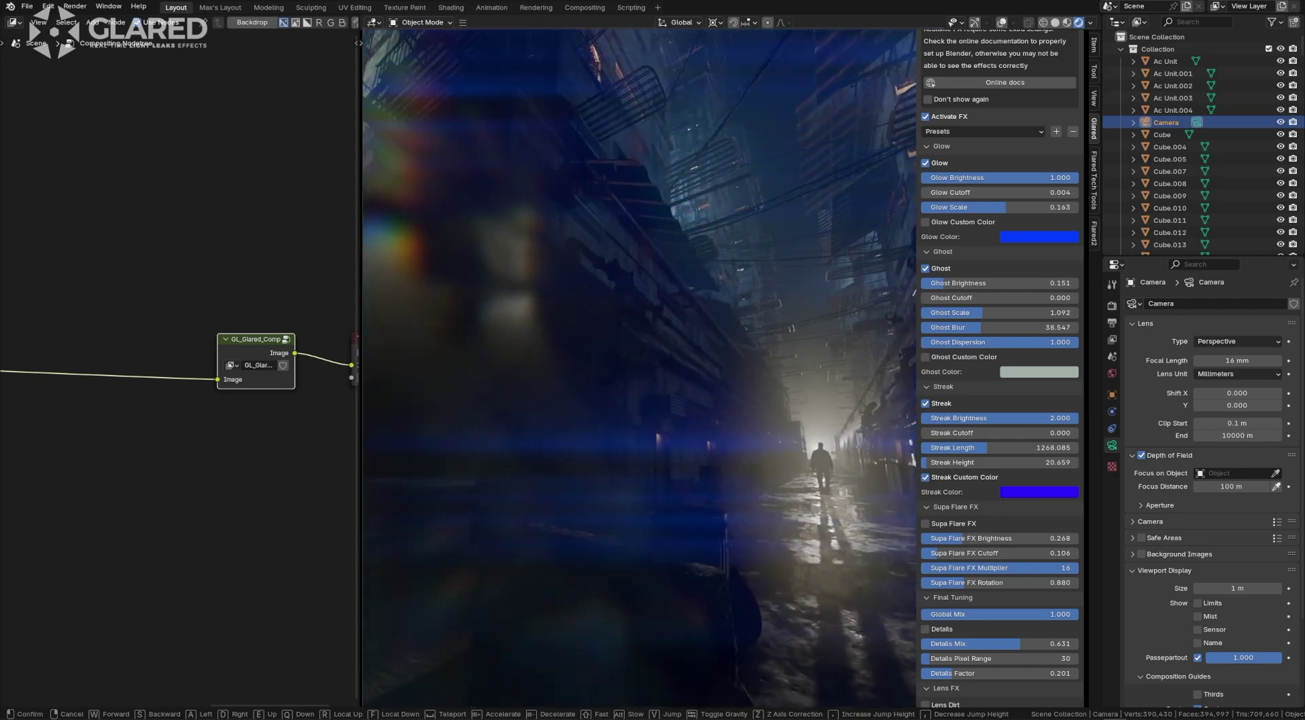
pyautogui.click(708, 394)
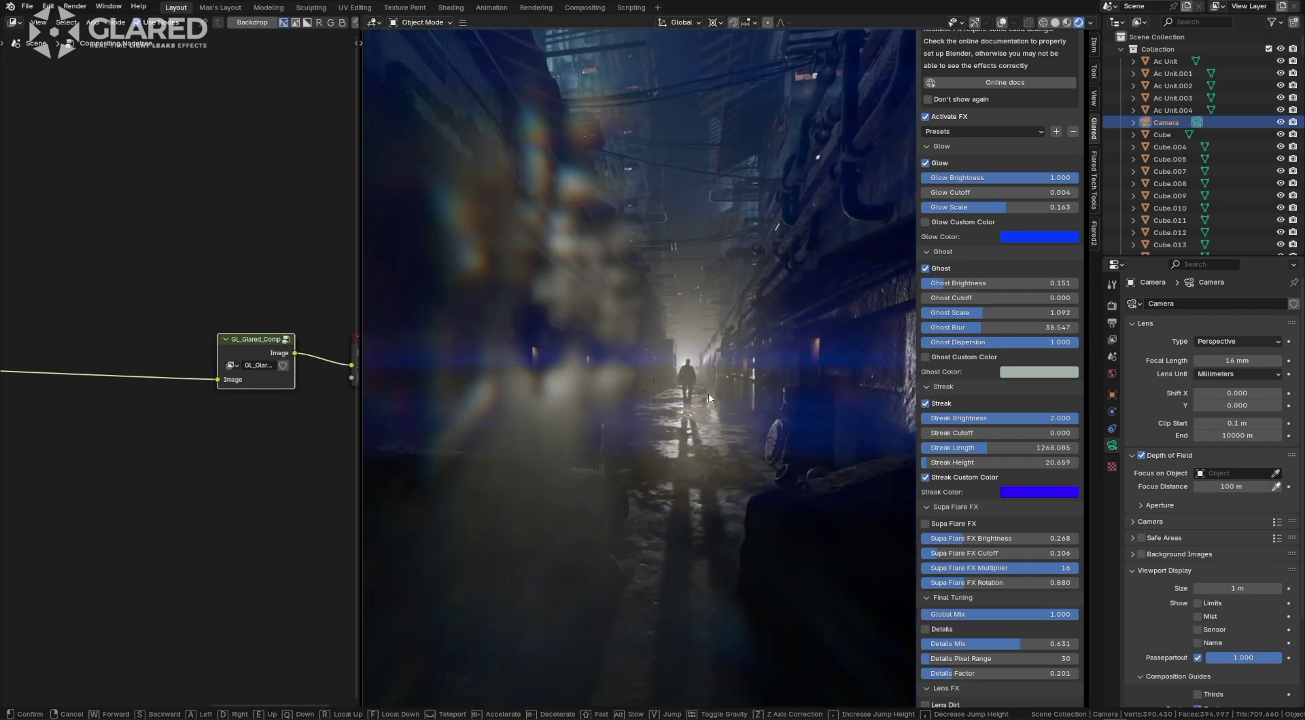
pyautogui.click(708, 392)
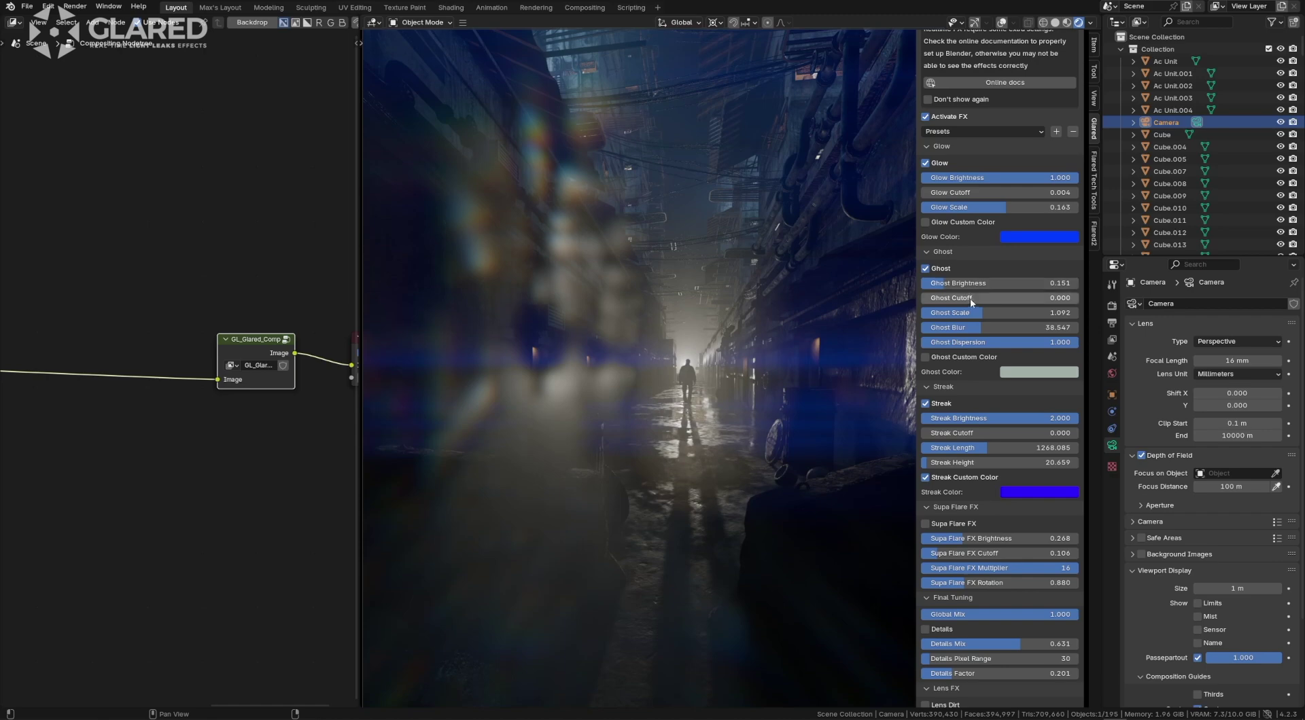
# Set the ghost brightness to 0.347 and its cutoff to 0.077, checking the ghosts while walking through the alley.
pyautogui.moveTo(948, 283)
pyautogui.mouseDown()
pyautogui.moveTo(1083, 284)
pyautogui.moveTo(936, 299)
pyautogui.mouseUp()
pyautogui.press('q')
pyautogui.click(630, 316)
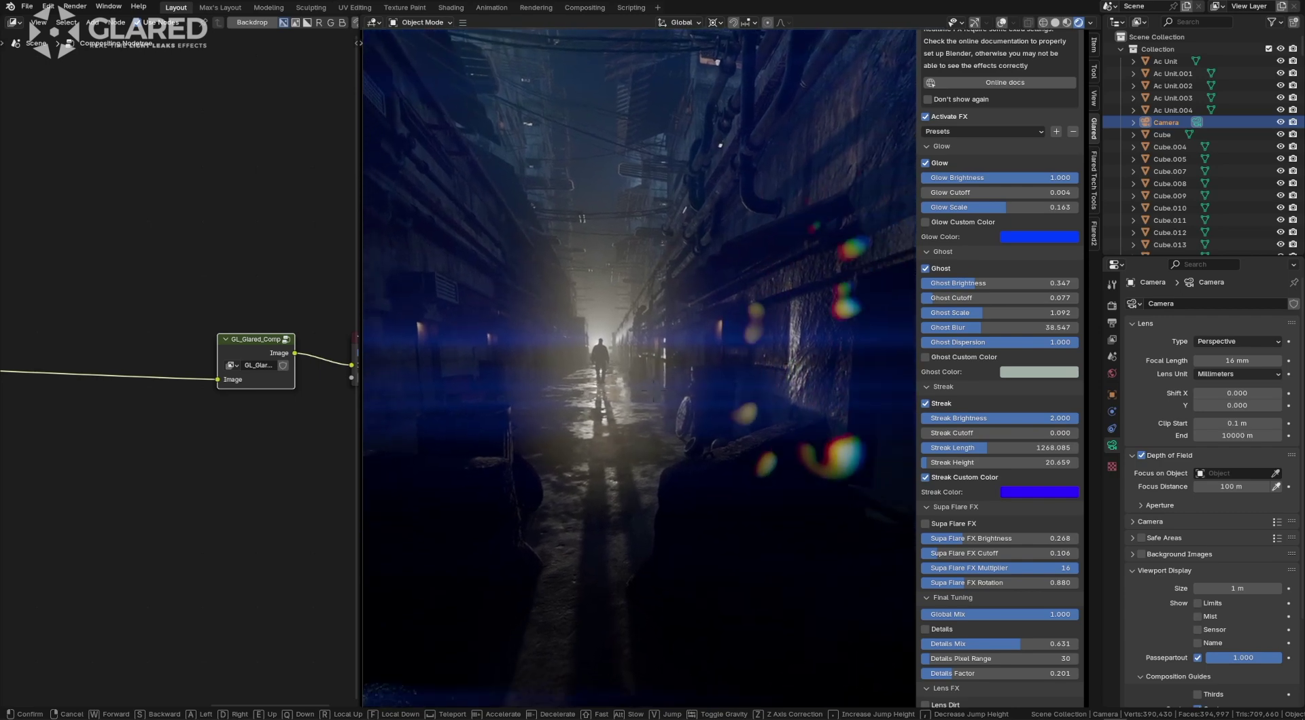
pyautogui.click(630, 315)
# Try a ghost blur of 0.000 and inspect the sharp ghosts while walking through the alley.
pyautogui.moveTo(951, 328); pyautogui.dragTo(822, 328)
pyautogui.press('q')
pyautogui.click(867, 339)
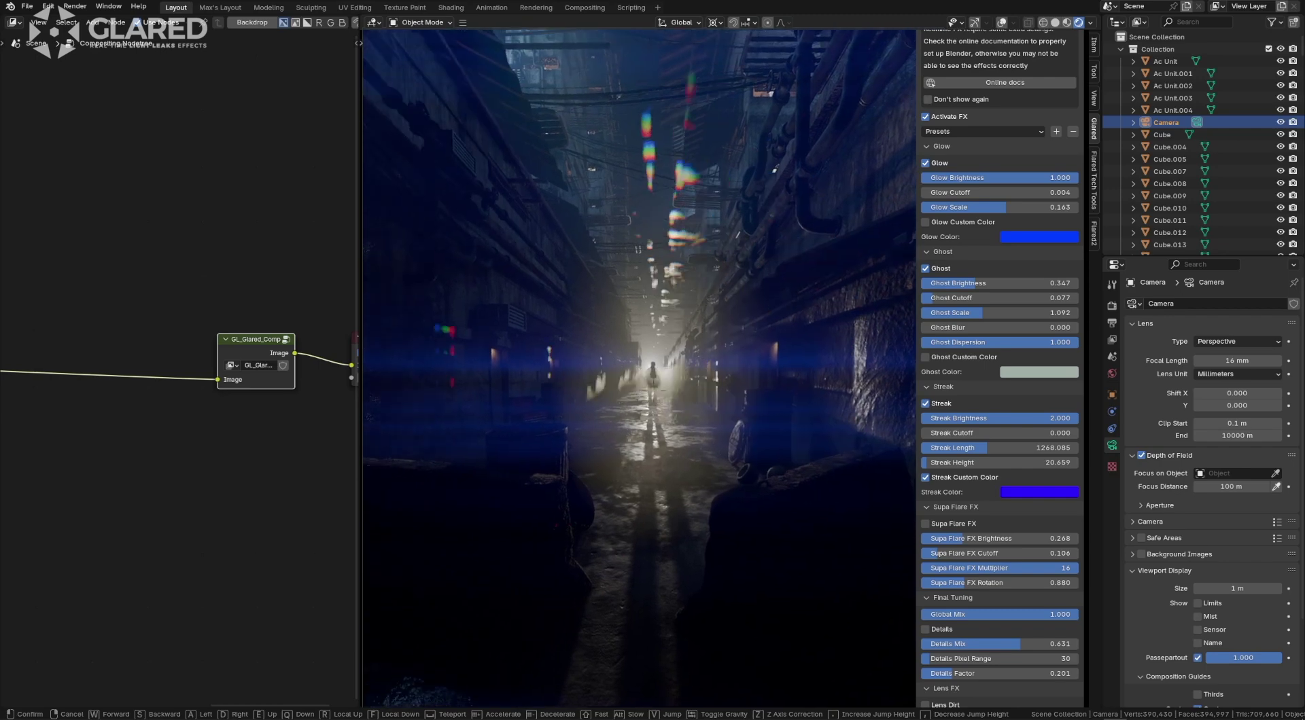
pyautogui.click(867, 340)
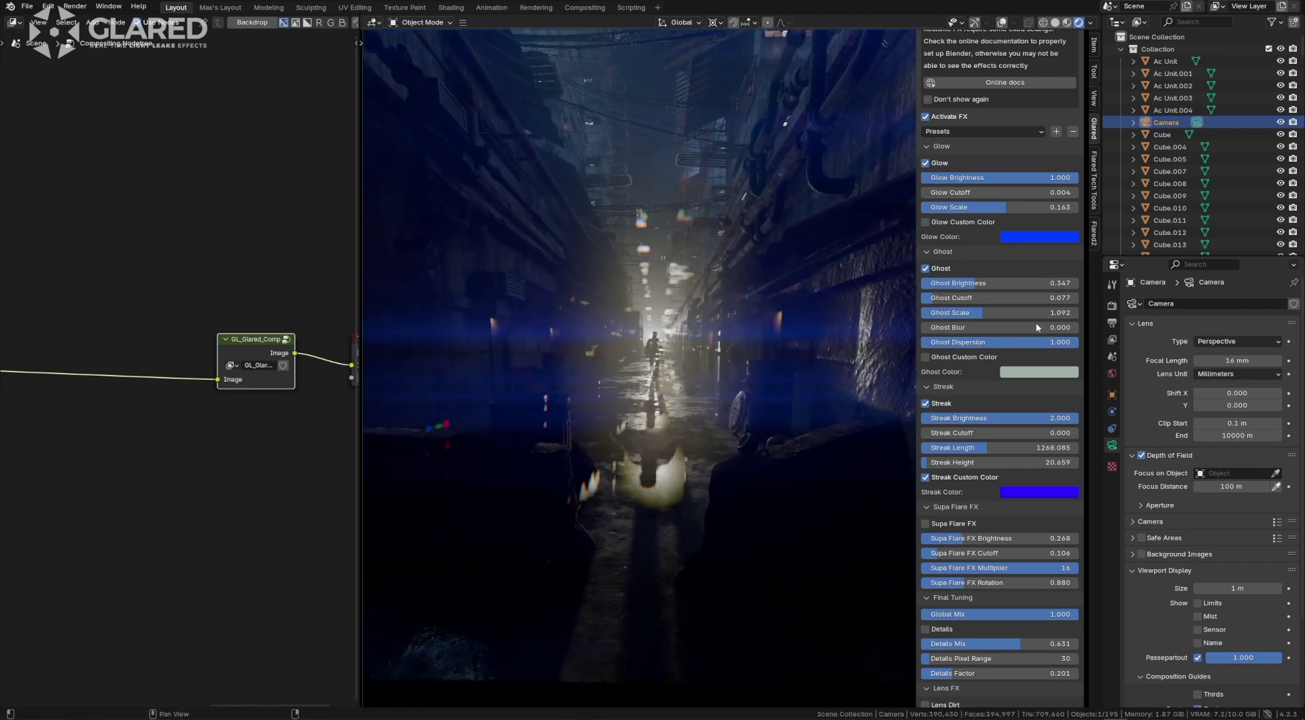
# Set the ghost blur to 27.974 and check the softened ghosts while walking through the alley.
pyautogui.moveTo(1037, 328); pyautogui.dragTo(1039, 328)
pyautogui.moveTo(930, 327); pyautogui.dragTo(965, 328)
pyautogui.press('q')
pyautogui.click(792, 316)
pyautogui.click(724, 366)
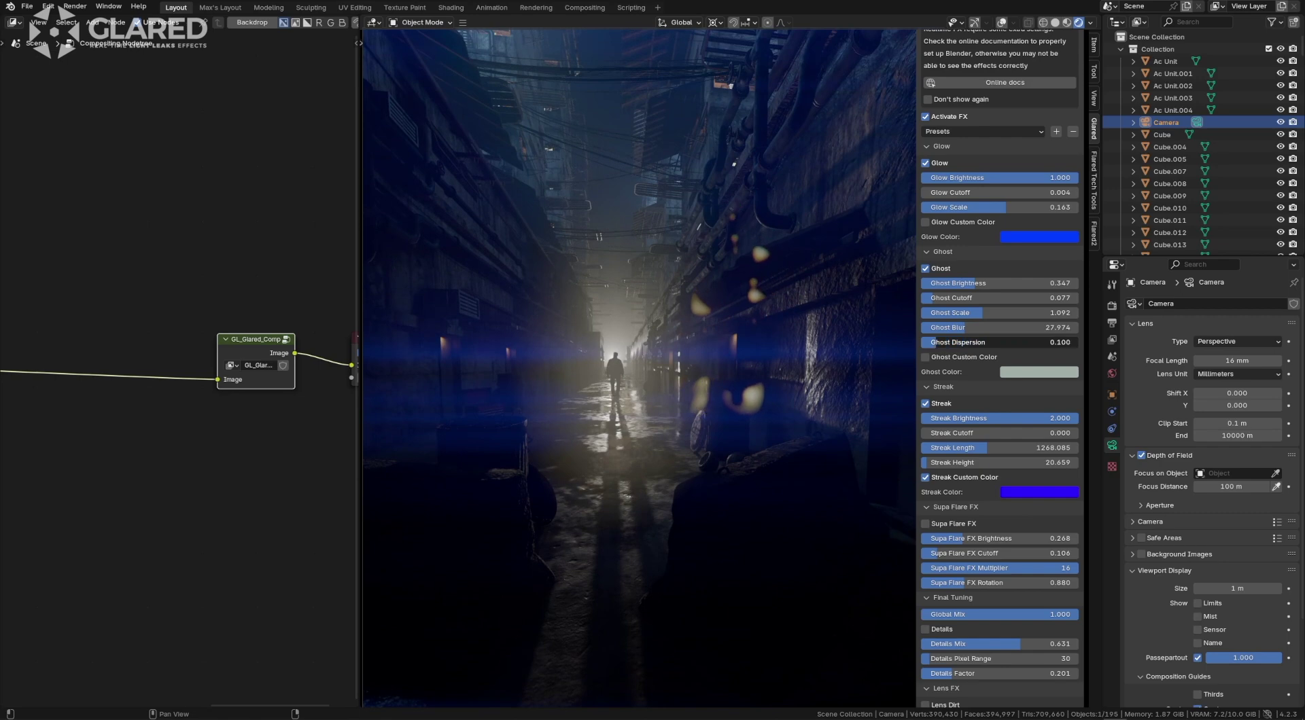
# Inspect the ghosts' color fringes while walking through the alley and set the ghost dispersion to 0.997.
pyautogui.press('q')
pyautogui.click(846, 301)
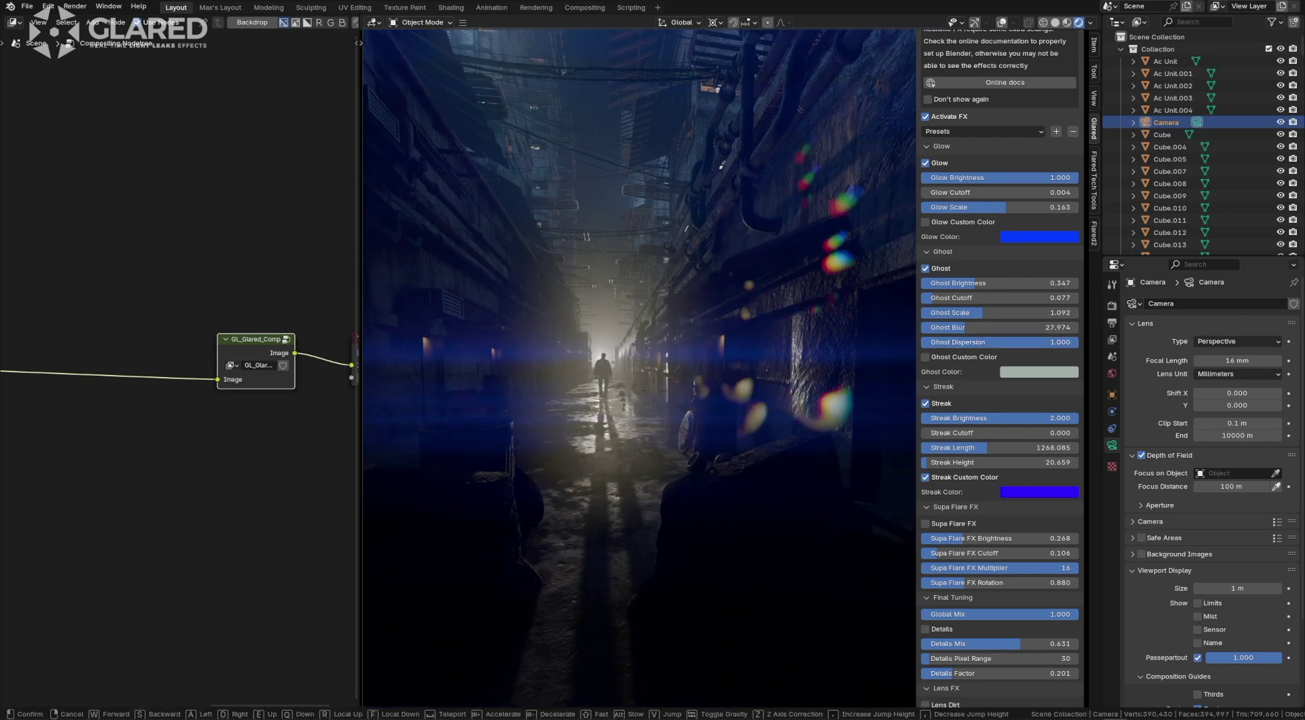
pyautogui.click(831, 200)
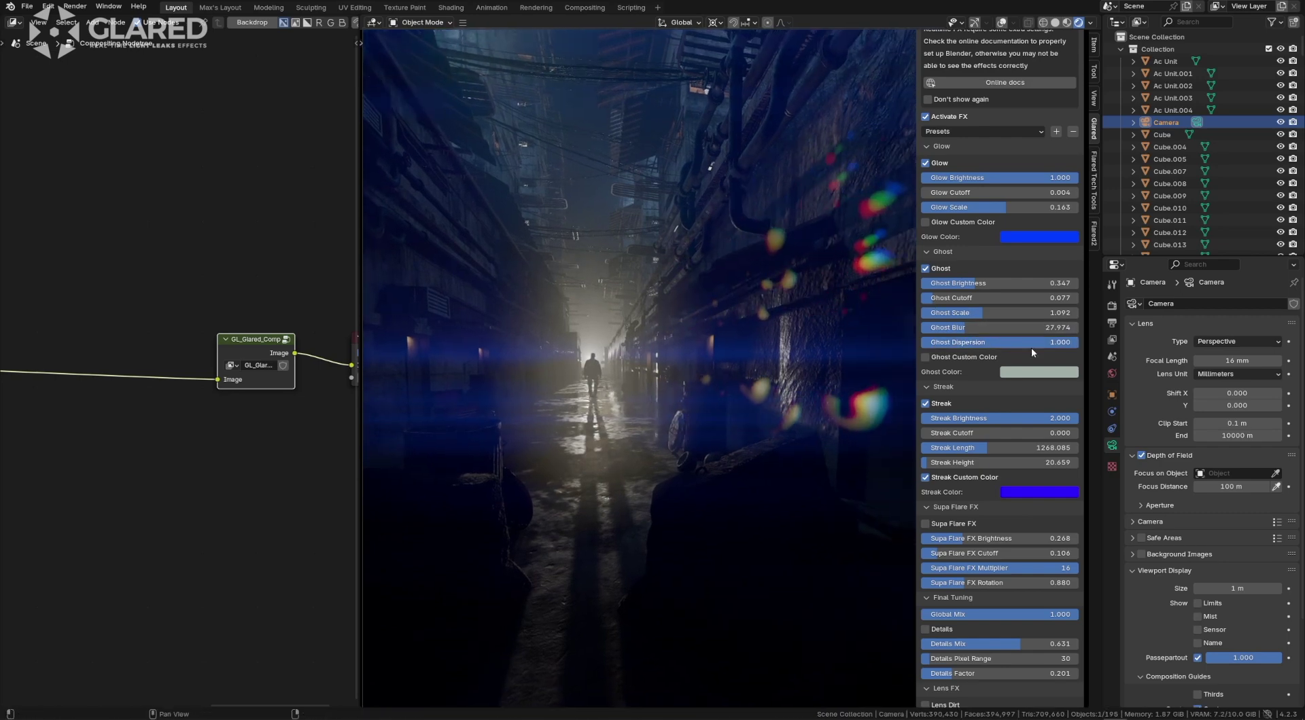
pyautogui.moveTo(1063, 343)
pyautogui.mouseDown()
pyautogui.moveTo(934, 343)
pyautogui.moveTo(1076, 342)
pyautogui.mouseUp()
# Lower the ghost brightness to 0.029 and set the ghost scale to 1.883, checking the fainter ghosts in the alley.
pyautogui.moveTo(1046, 282); pyautogui.dragTo(1002, 283)
pyautogui.press('q')
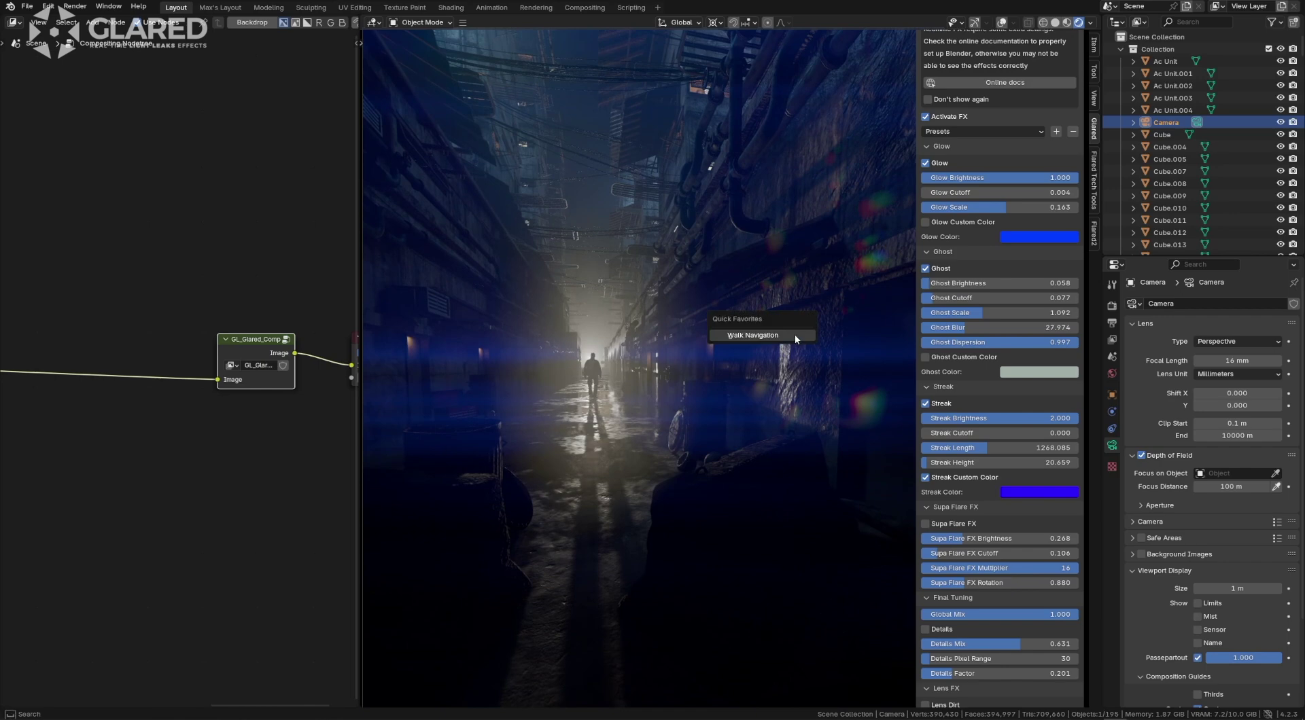
pyautogui.click(794, 333)
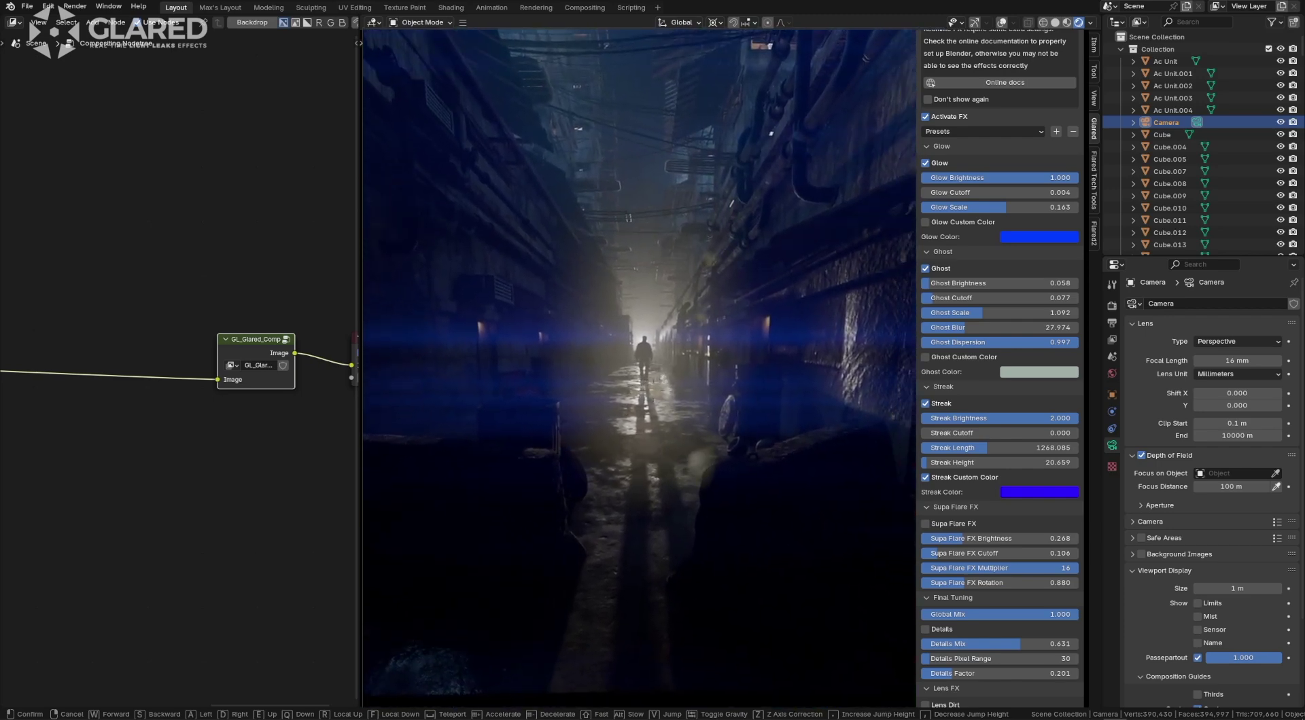
pyautogui.click(653, 401)
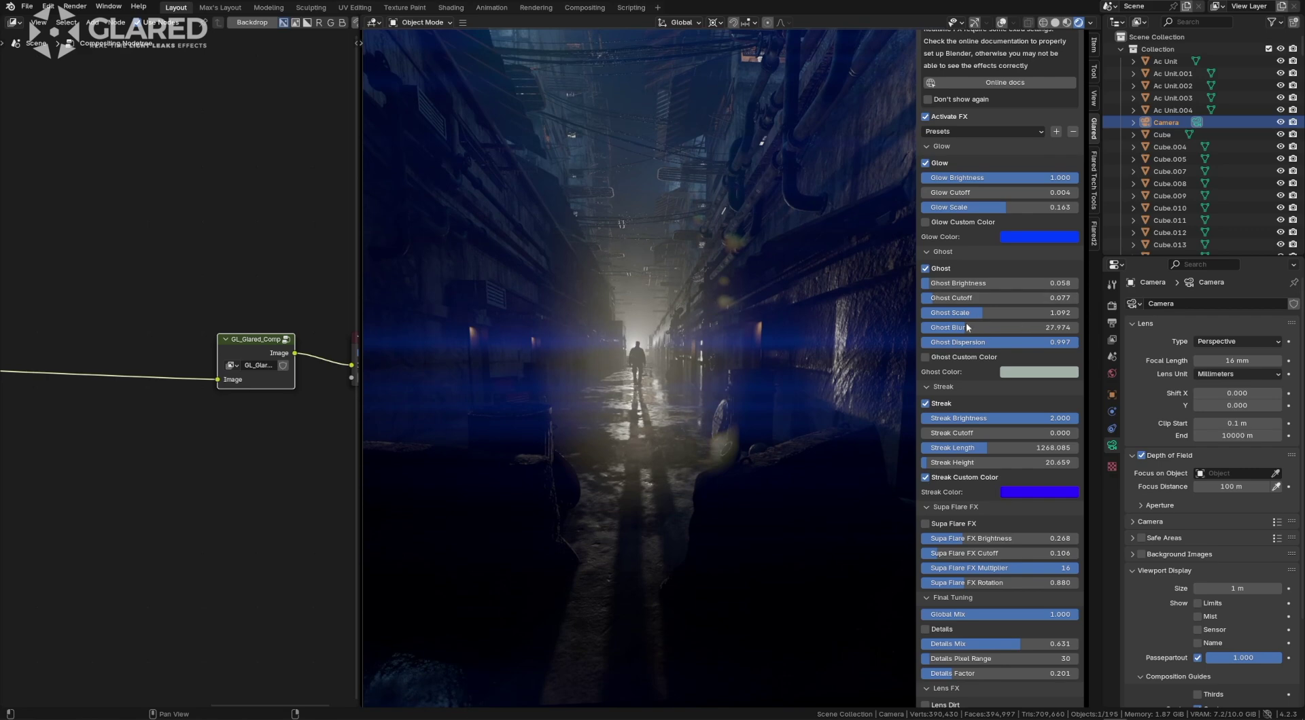
pyautogui.moveTo(982, 313); pyautogui.dragTo(1071, 313)
# Enable Supa Flare FX and check the radial flares while walking through the alley.
pyautogui.scroll(-3, 978, 463)
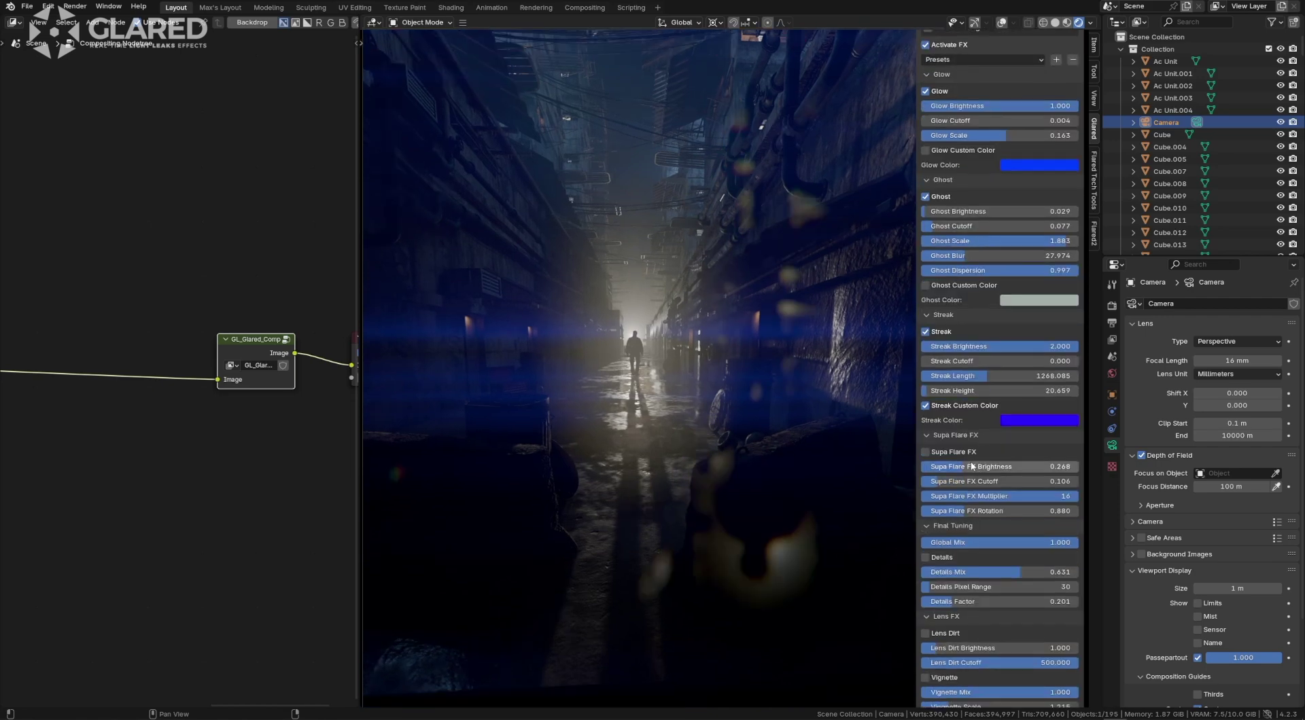
pyautogui.click(925, 451)
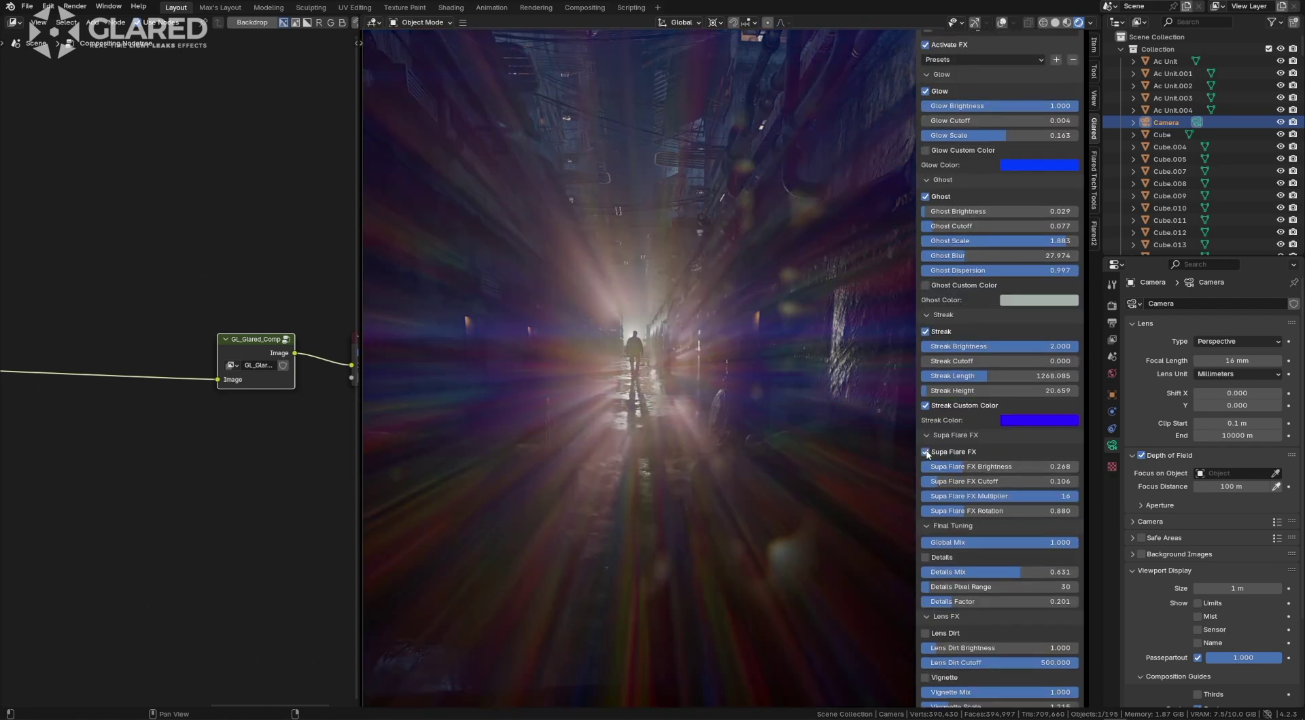
pyautogui.press('q')
pyautogui.click(742, 380)
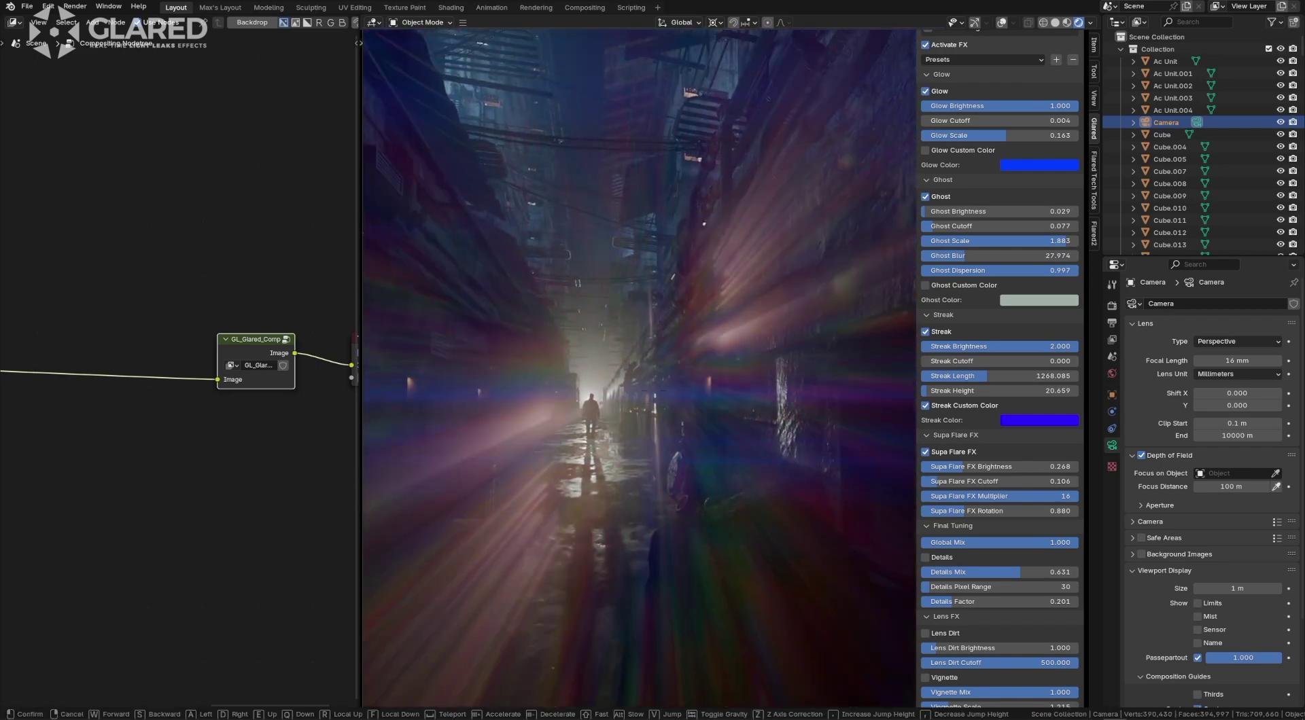
pyautogui.click(742, 380)
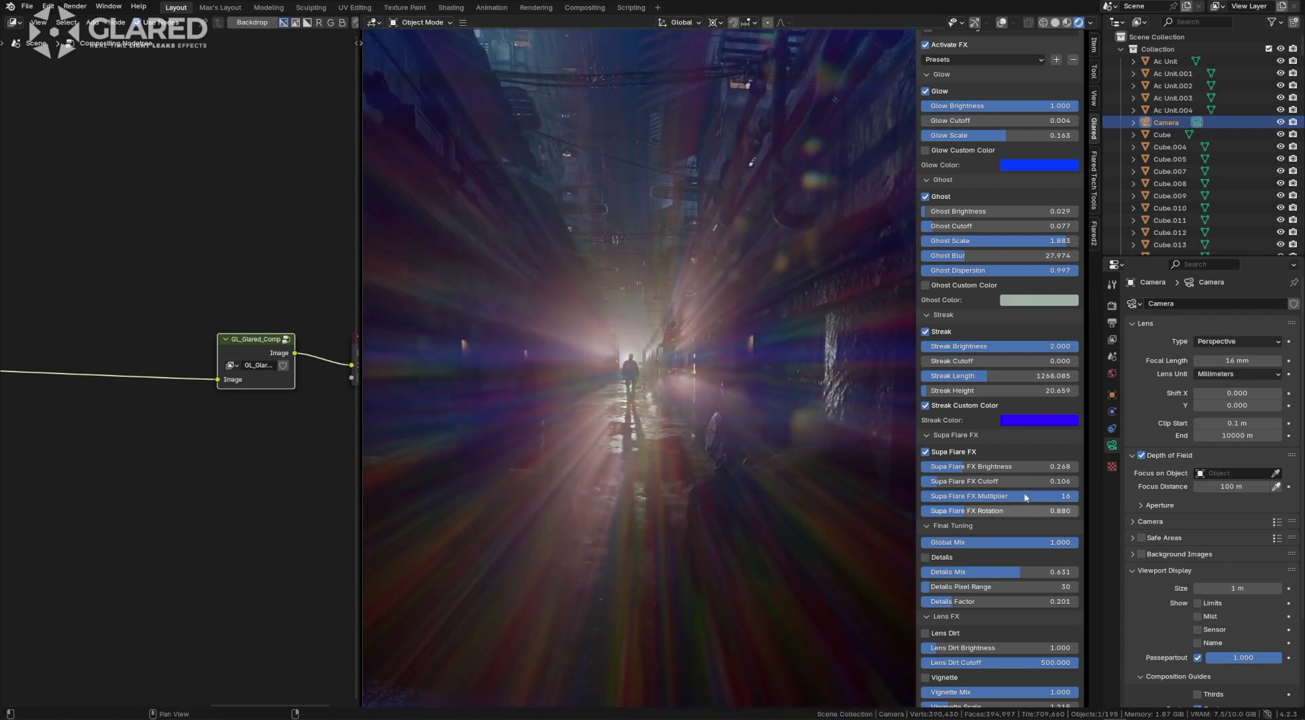
# Set the Supa Flare FX brightness to 0.419, cutoff to 1.000 and multiplier to 4, and check the flares in the alley.
pyautogui.moveTo(972, 467)
pyautogui.mouseDown()
pyautogui.moveTo(1092, 467)
pyautogui.moveTo(915, 466)
pyautogui.moveTo(998, 467)
pyautogui.moveTo(942, 467)
pyautogui.moveTo(977, 481)
pyautogui.mouseUp()
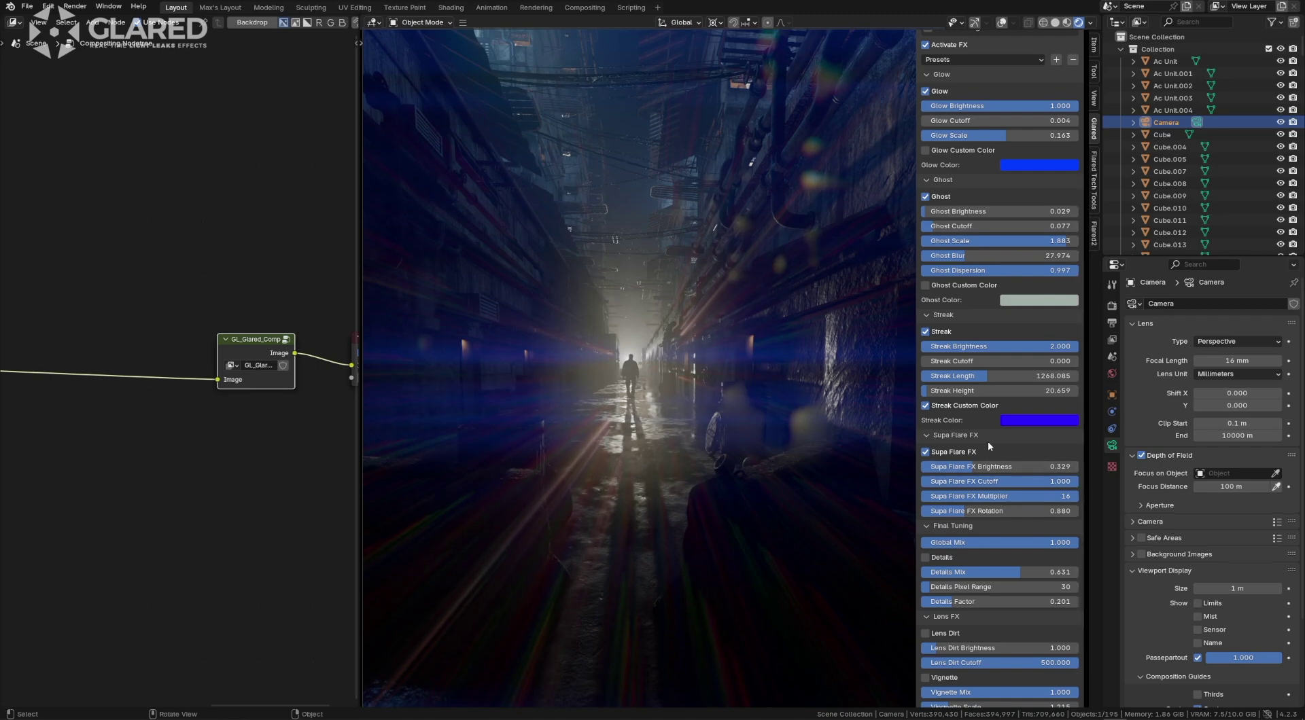
pyautogui.moveTo(996, 465); pyautogui.dragTo(987, 468)
pyautogui.moveTo(993, 496); pyautogui.dragTo(926, 496)
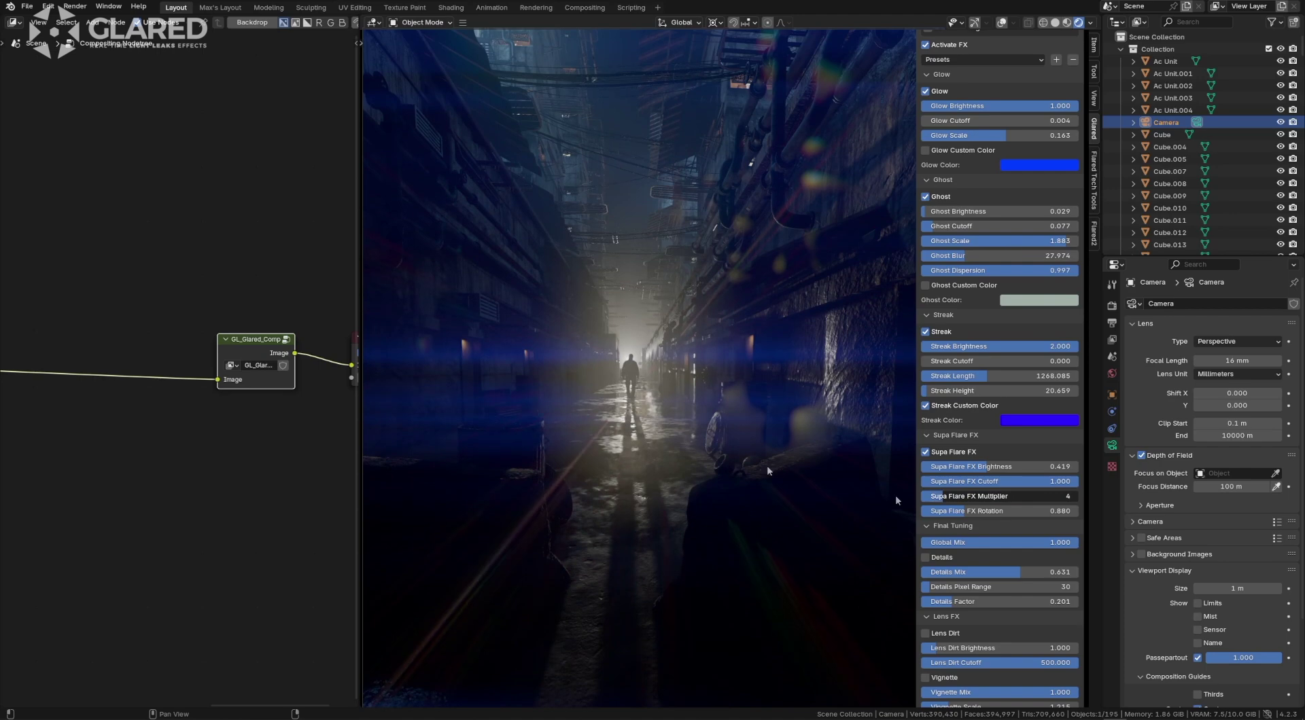
pyautogui.press('q')
pyautogui.click(679, 438)
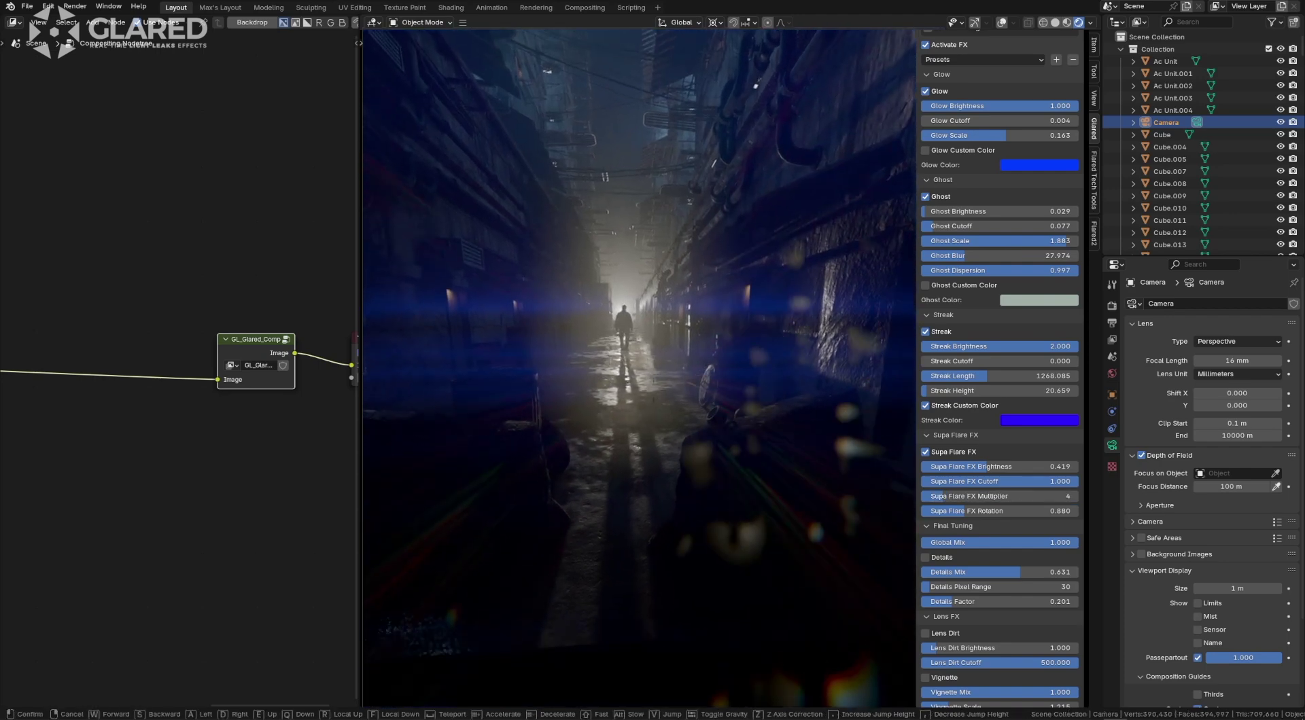
pyautogui.click(949, 242)
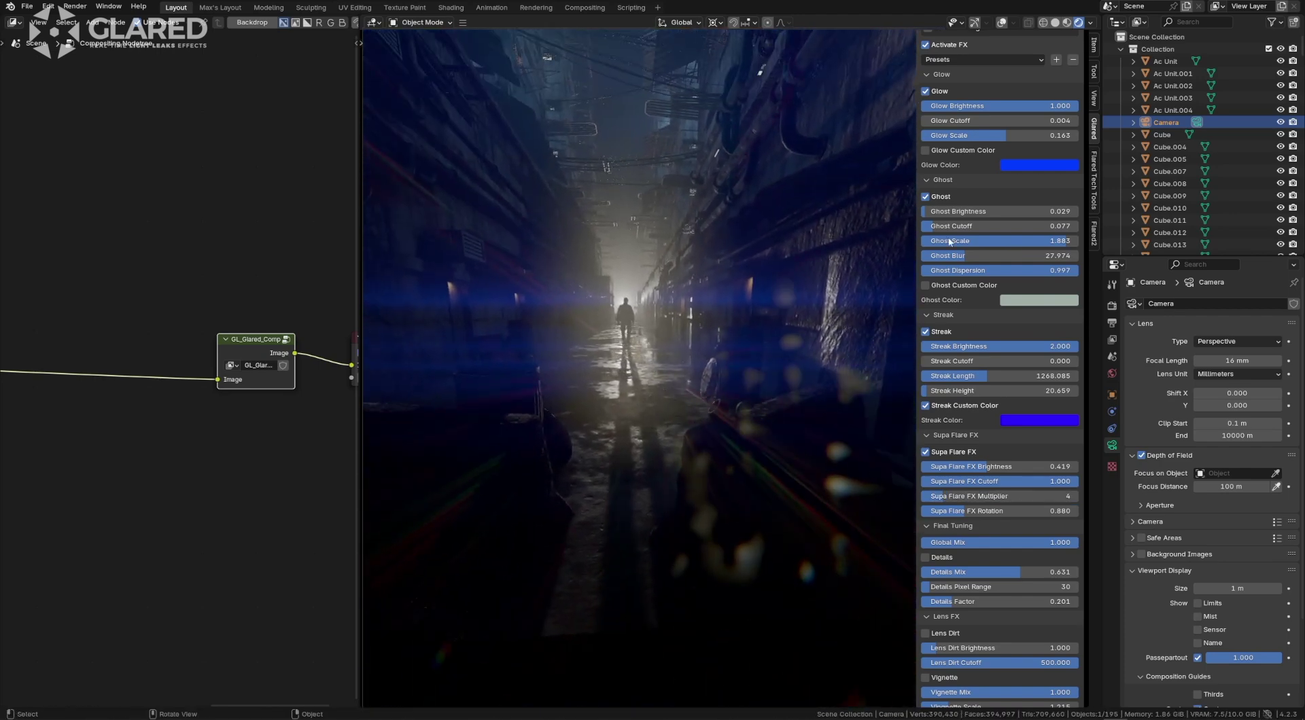
# Disable the Ghost effect to view the flares alone and set the Supa Flare FX multiplier to 16.
pyautogui.click(925, 196)
pyautogui.hotkey('shift', '`')
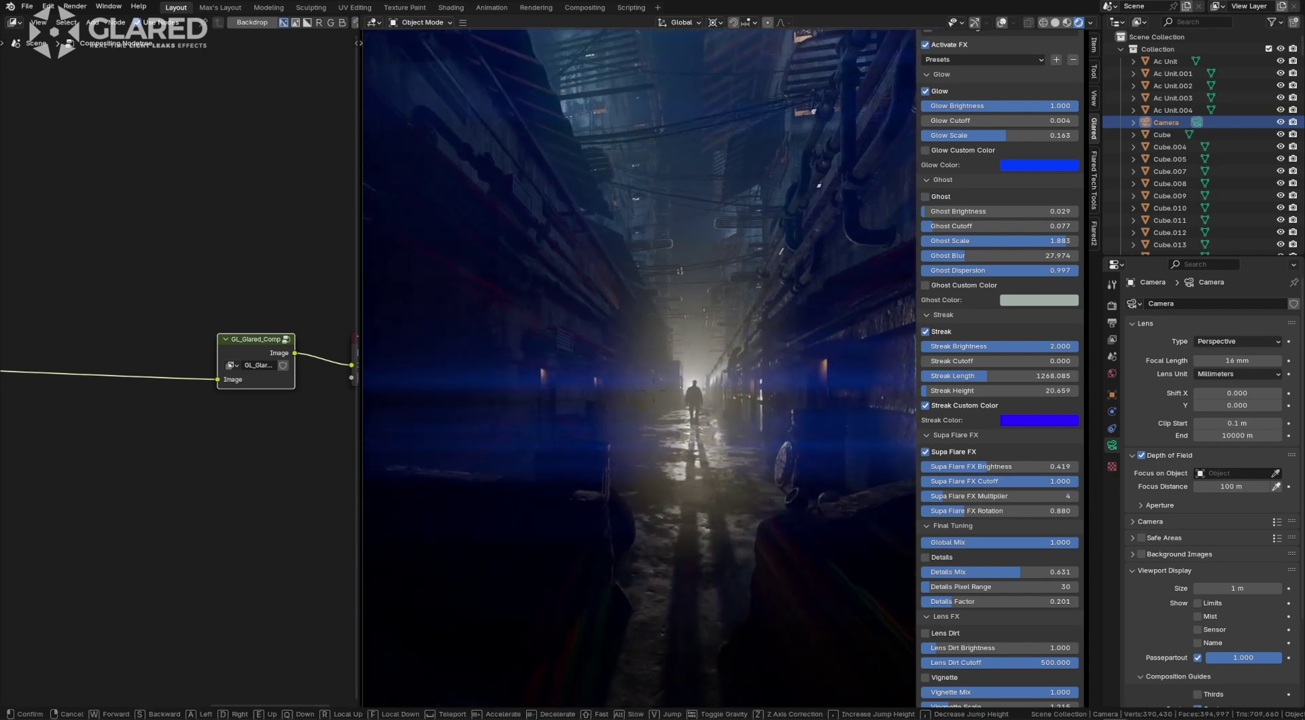
pyautogui.click(938, 506)
pyautogui.moveTo(950, 498); pyautogui.dragTo(1086, 498)
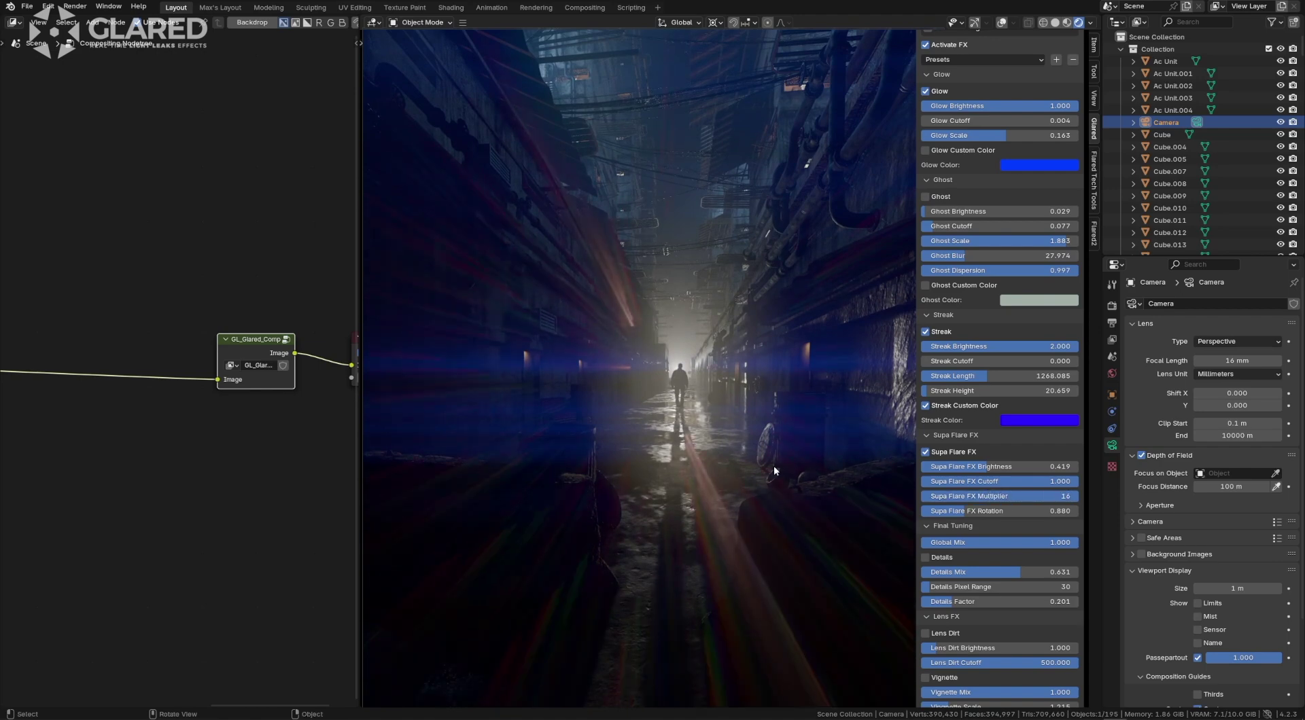
# Set the Supa Flare FX rotation to 1.356 and check the flares while walking through the alley.
pyautogui.hotkey('shift', '`')
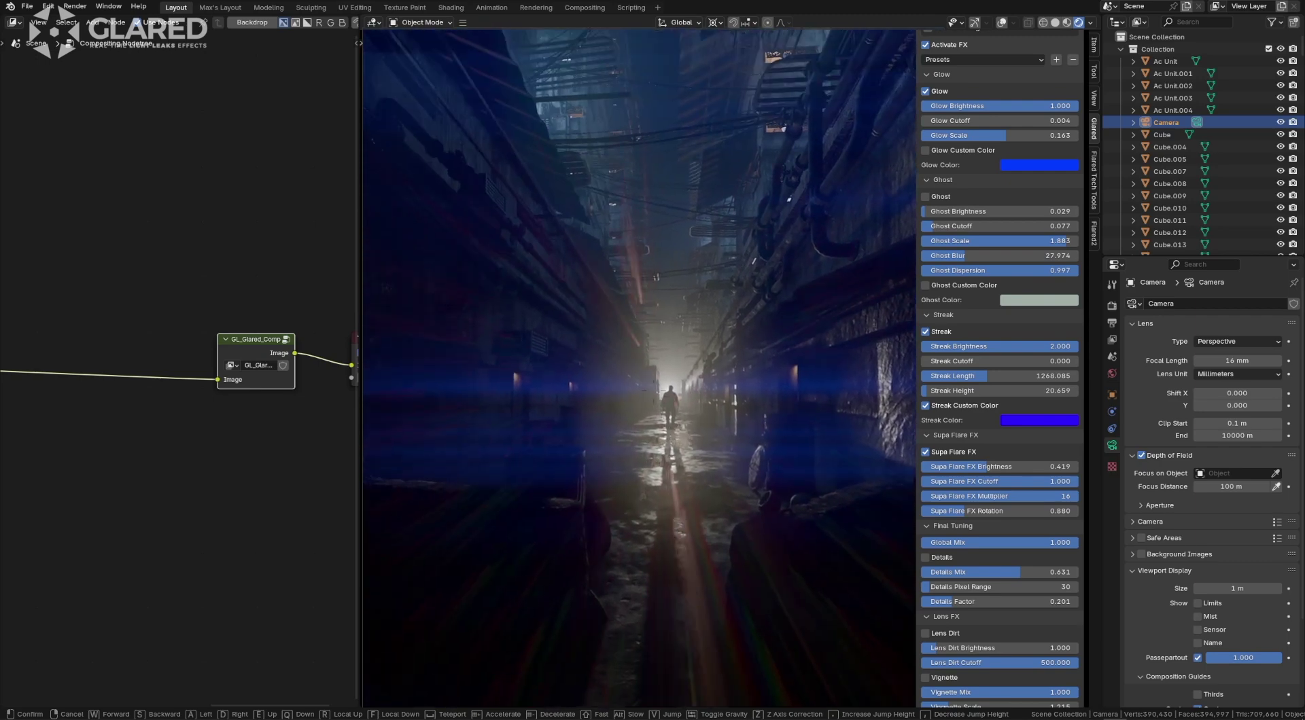
pyautogui.click(1074, 525)
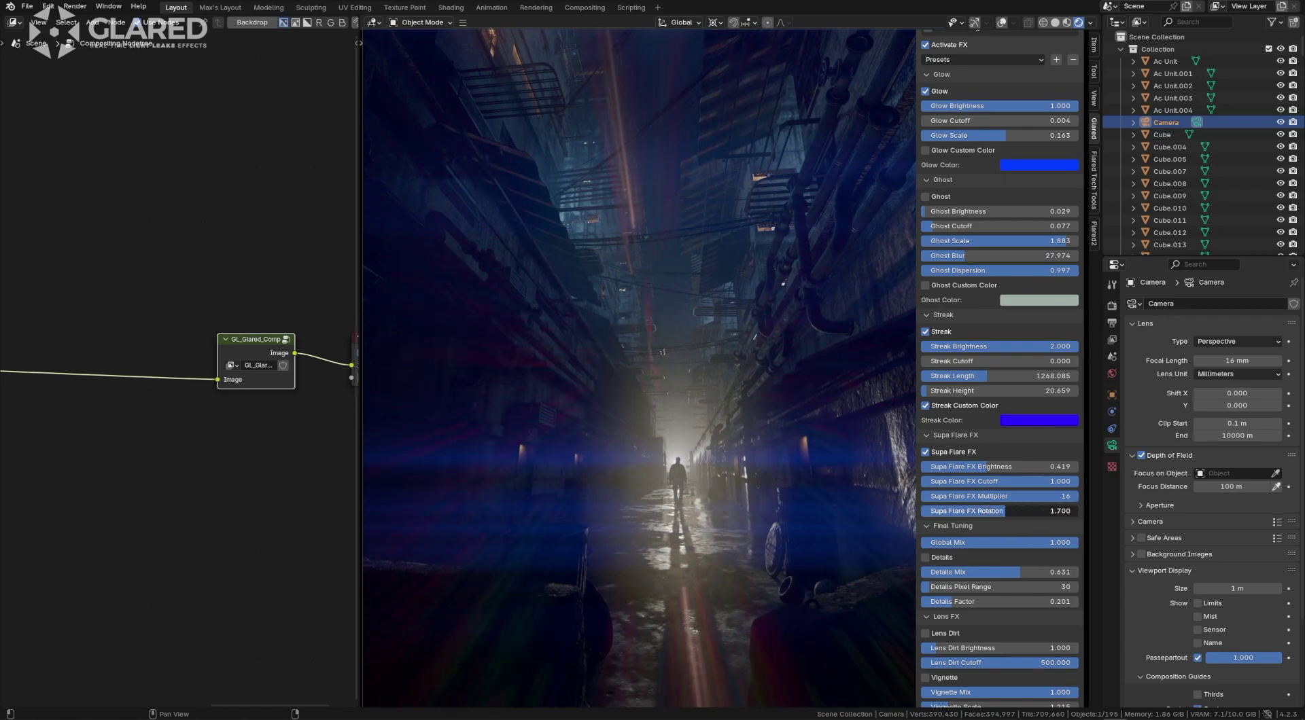
pyautogui.moveTo(1005, 511); pyautogui.dragTo(988, 511)
pyautogui.press('q')
pyautogui.click(623, 442)
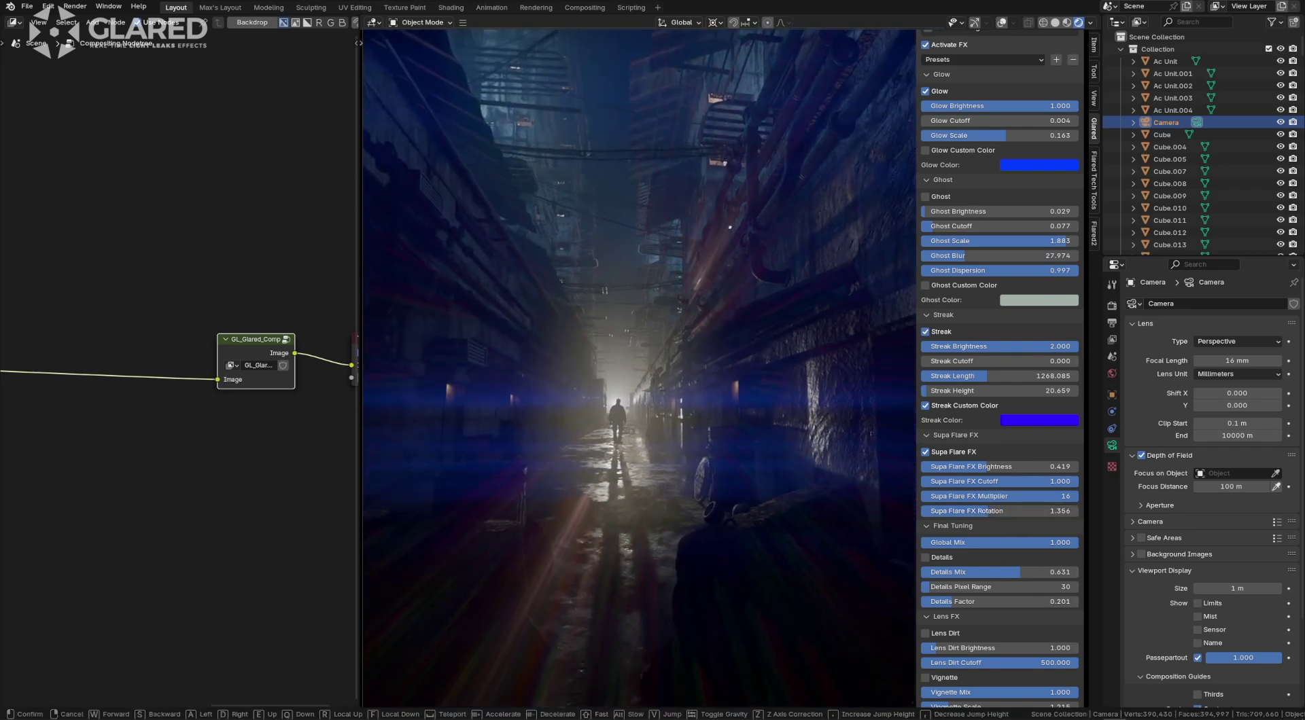
pyautogui.press('w')
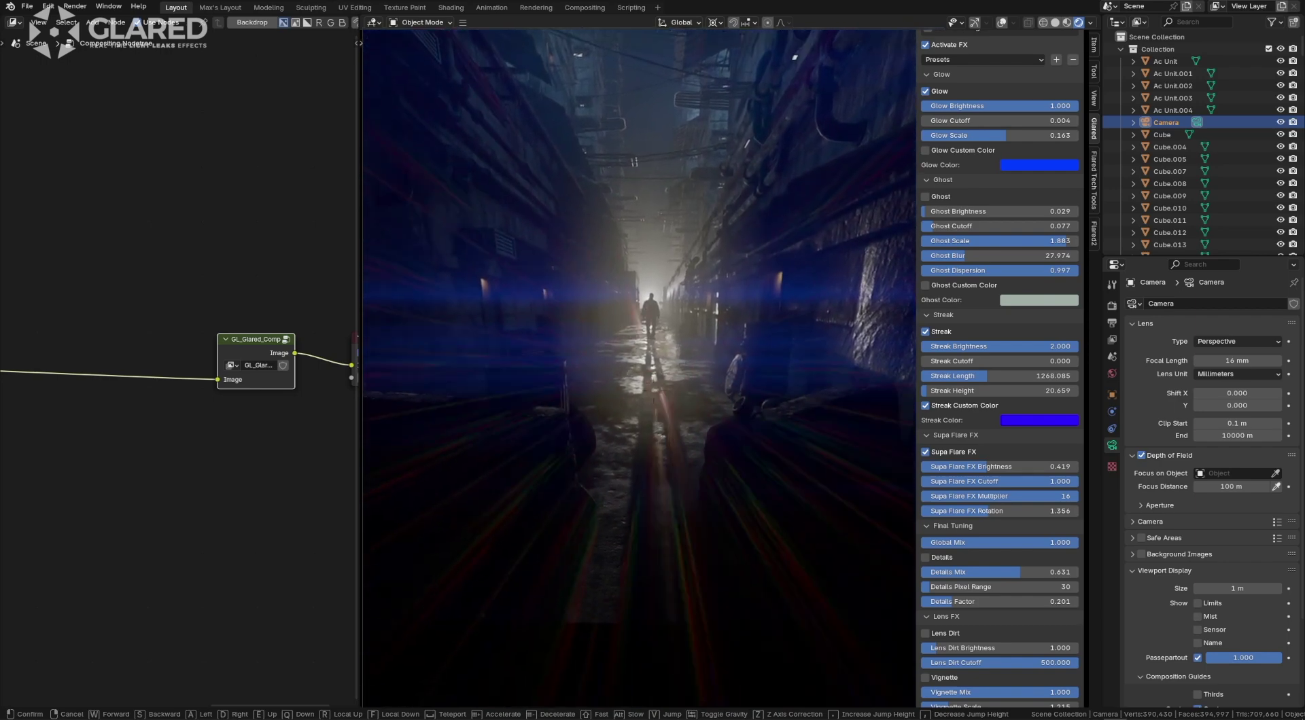
pyautogui.press('w')
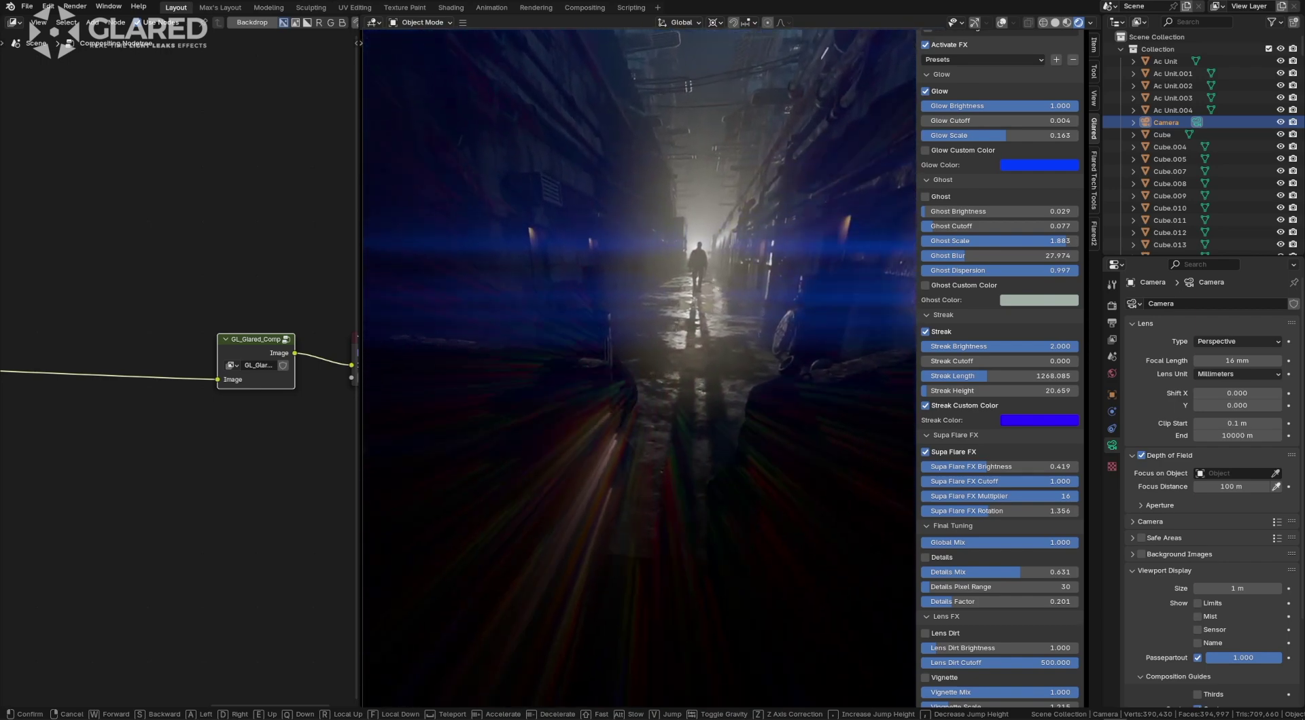
pyautogui.press('w')
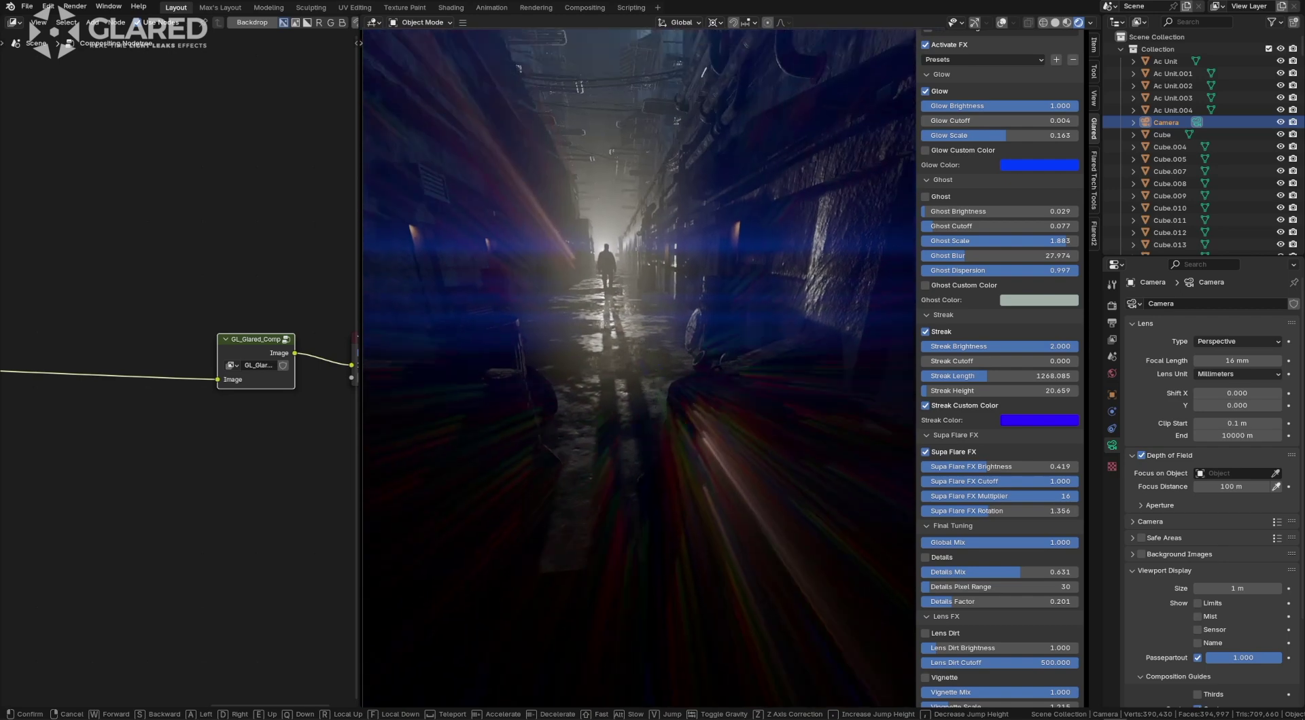
pyautogui.click(623, 442)
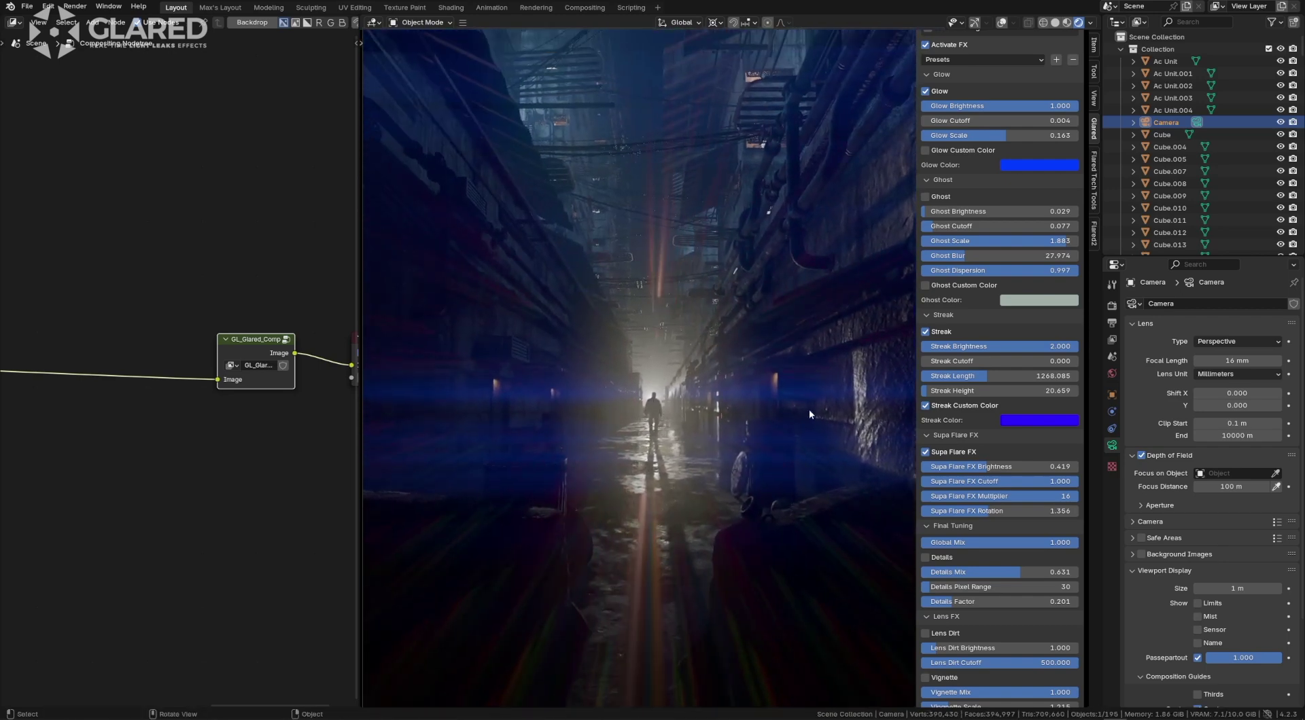
# Lower the Global Mix in Final Tuning to 0.614 and check the blended effects from the camera.
pyautogui.scroll(-1, 989, 532)
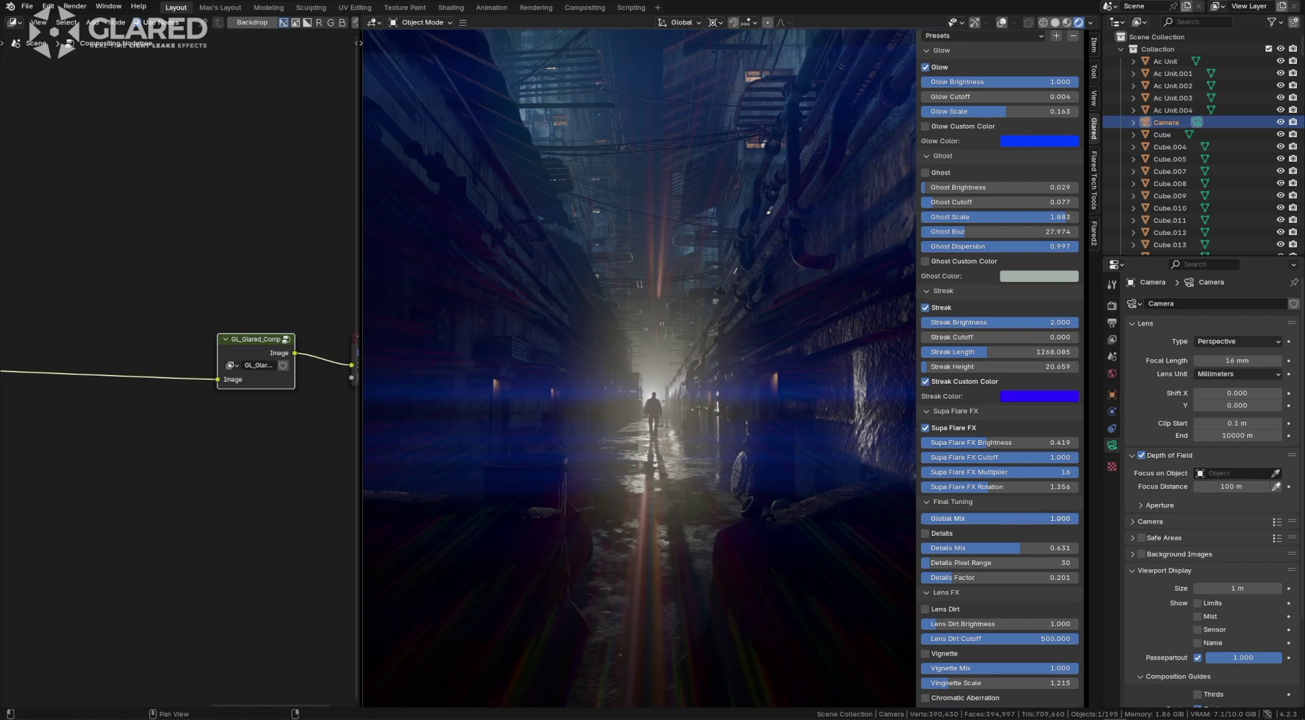
pyautogui.moveTo(1057, 519); pyautogui.dragTo(1021, 518)
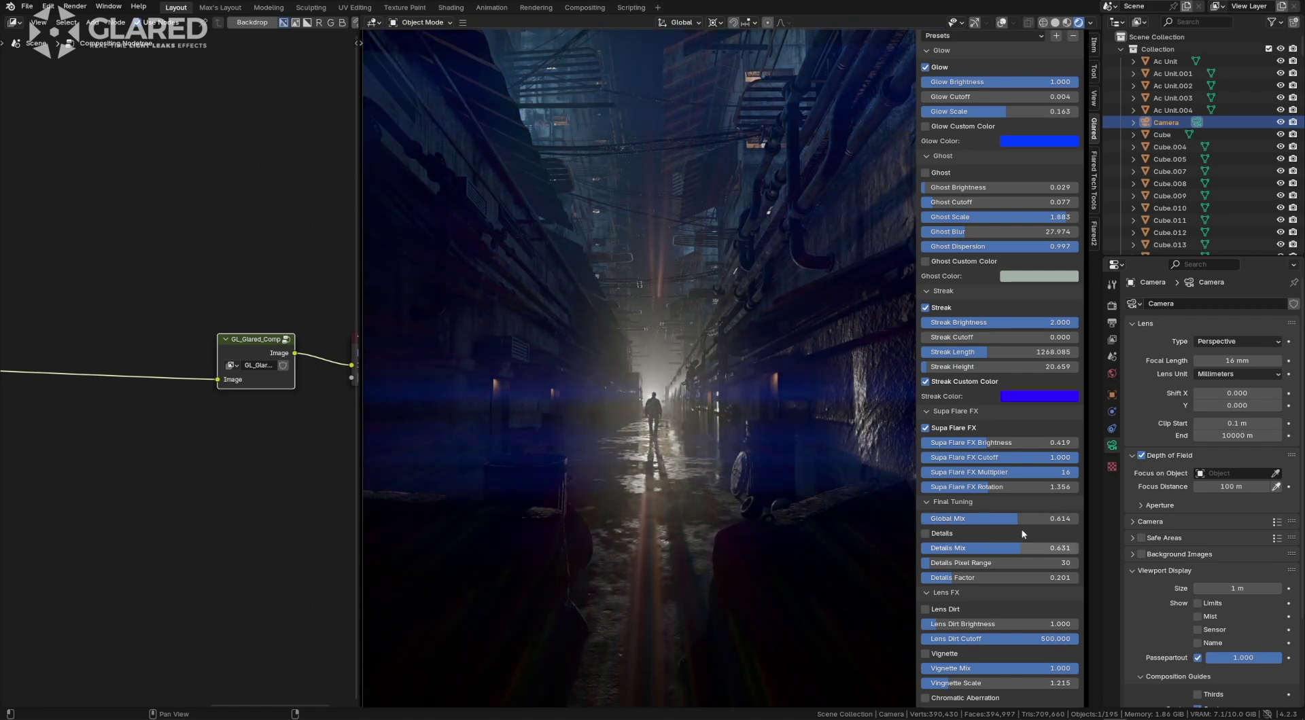
pyautogui.press('KP_0')
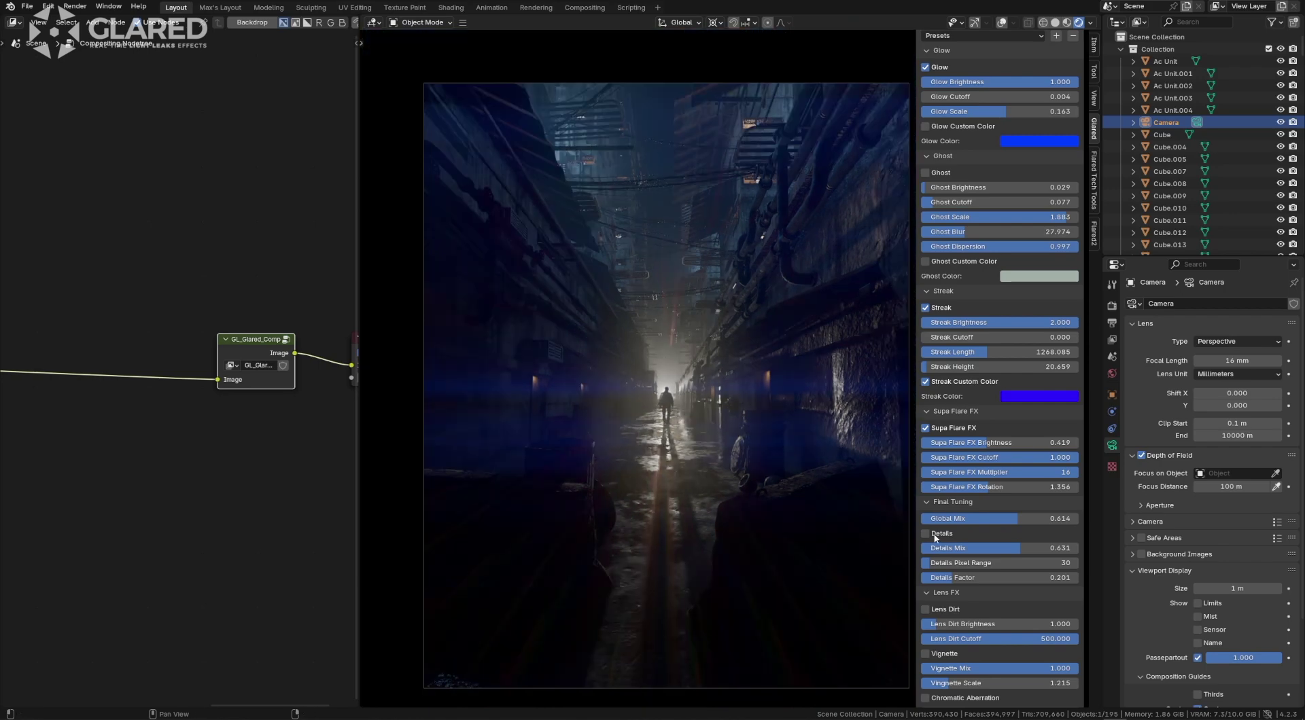
pyautogui.press('Home')
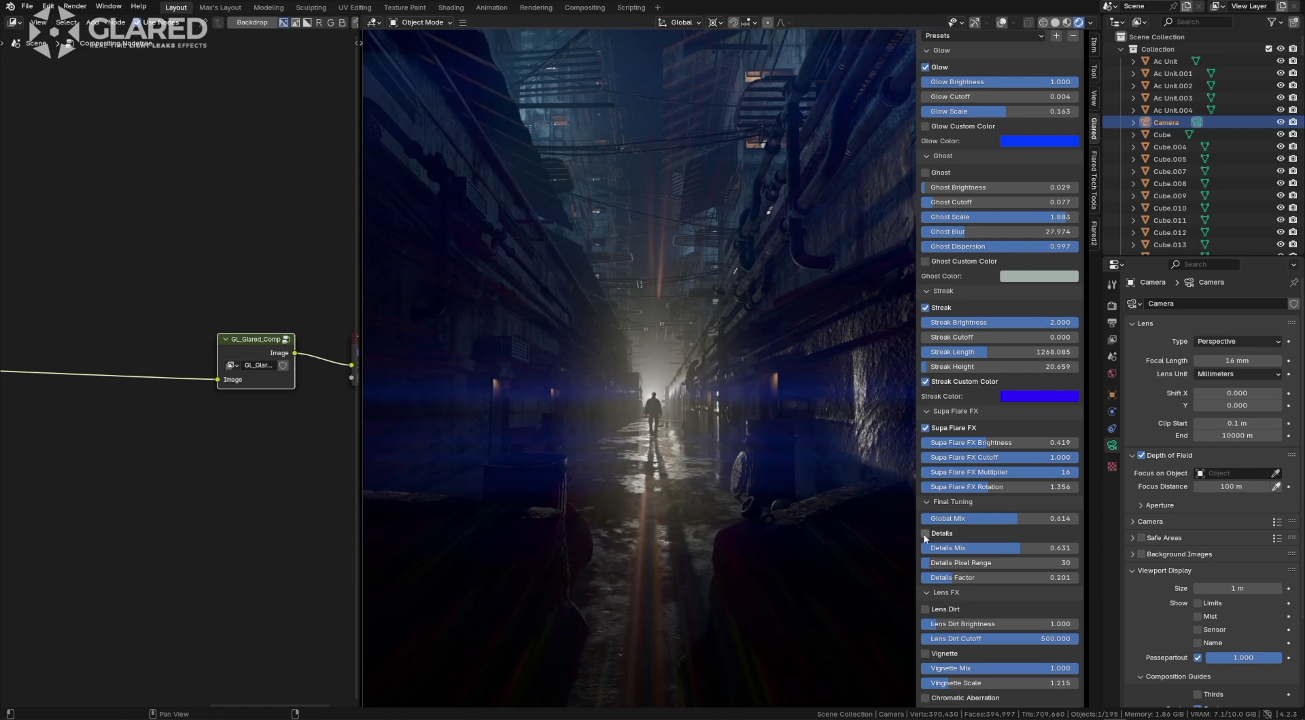
# Enable Details and set its mix to 1.000, pixel range to 24 and factor to 0.140.
pyautogui.click(925, 534)
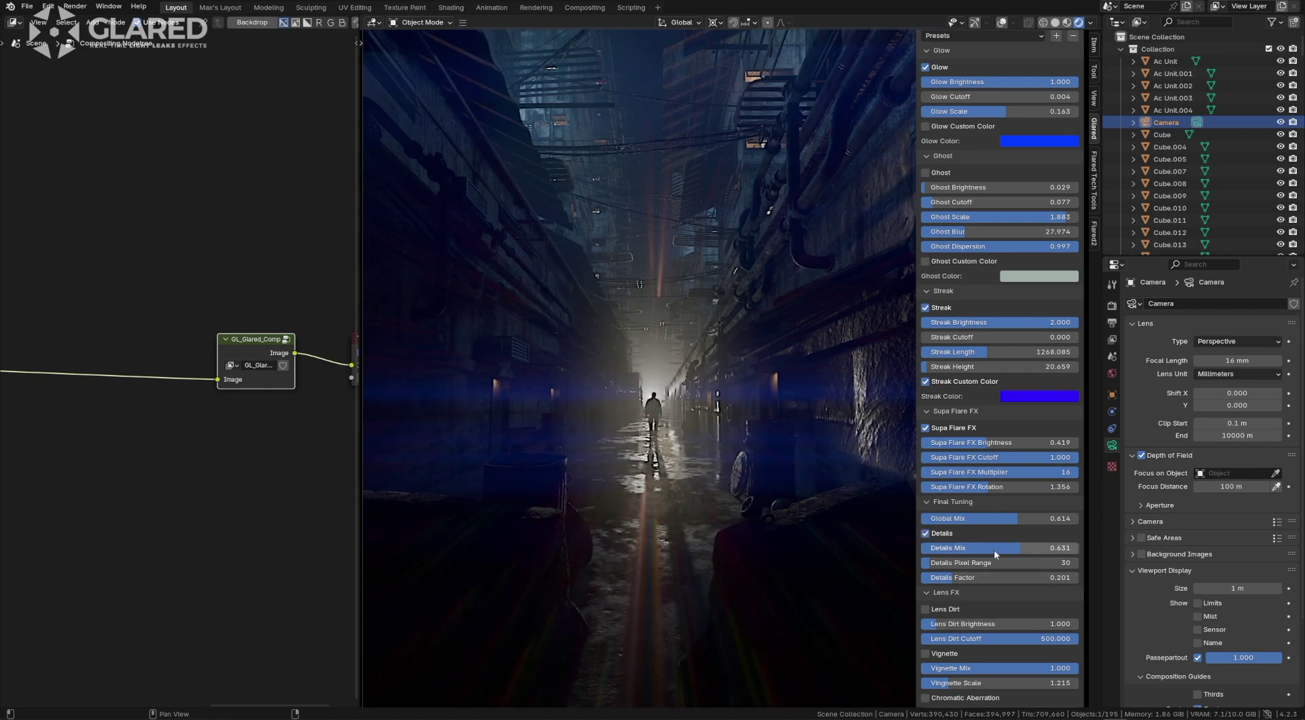
pyautogui.moveTo(996, 554); pyautogui.dragTo(1078, 548)
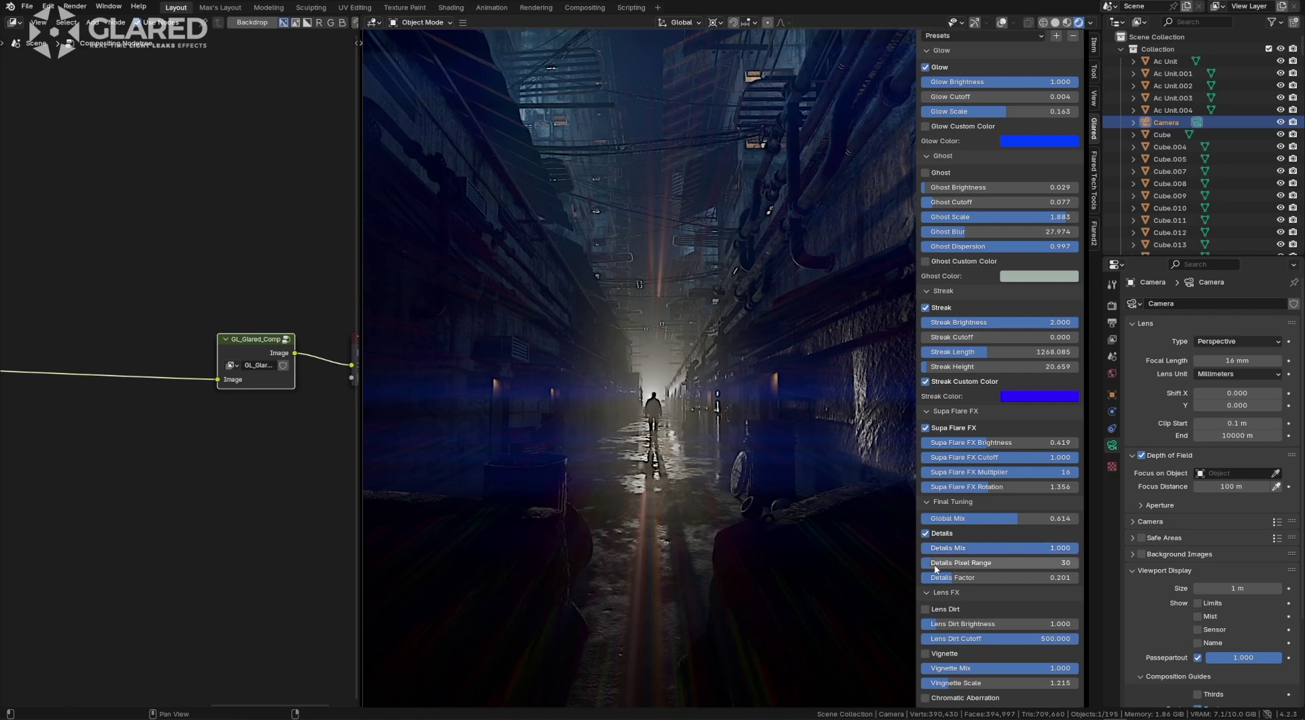
pyautogui.moveTo(944, 568)
pyautogui.mouseDown()
pyautogui.moveTo(1056, 563)
pyautogui.moveTo(926, 562)
pyautogui.moveTo(1074, 578)
pyautogui.moveTo(943, 577)
pyautogui.moveTo(994, 577)
pyautogui.moveTo(961, 578)
pyautogui.mouseUp()
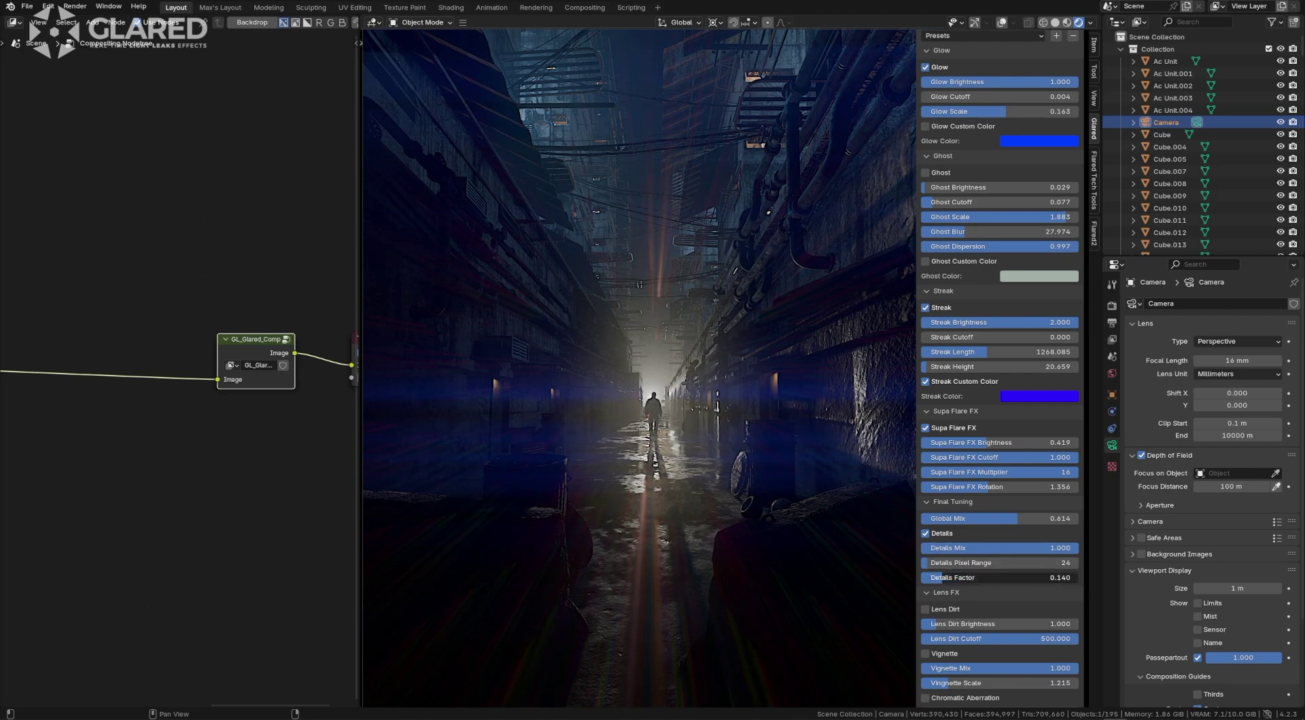
pyautogui.moveTo(1065, 549)
pyautogui.mouseDown()
pyautogui.moveTo(972, 548)
pyautogui.moveTo(1068, 549)
pyautogui.mouseUp()
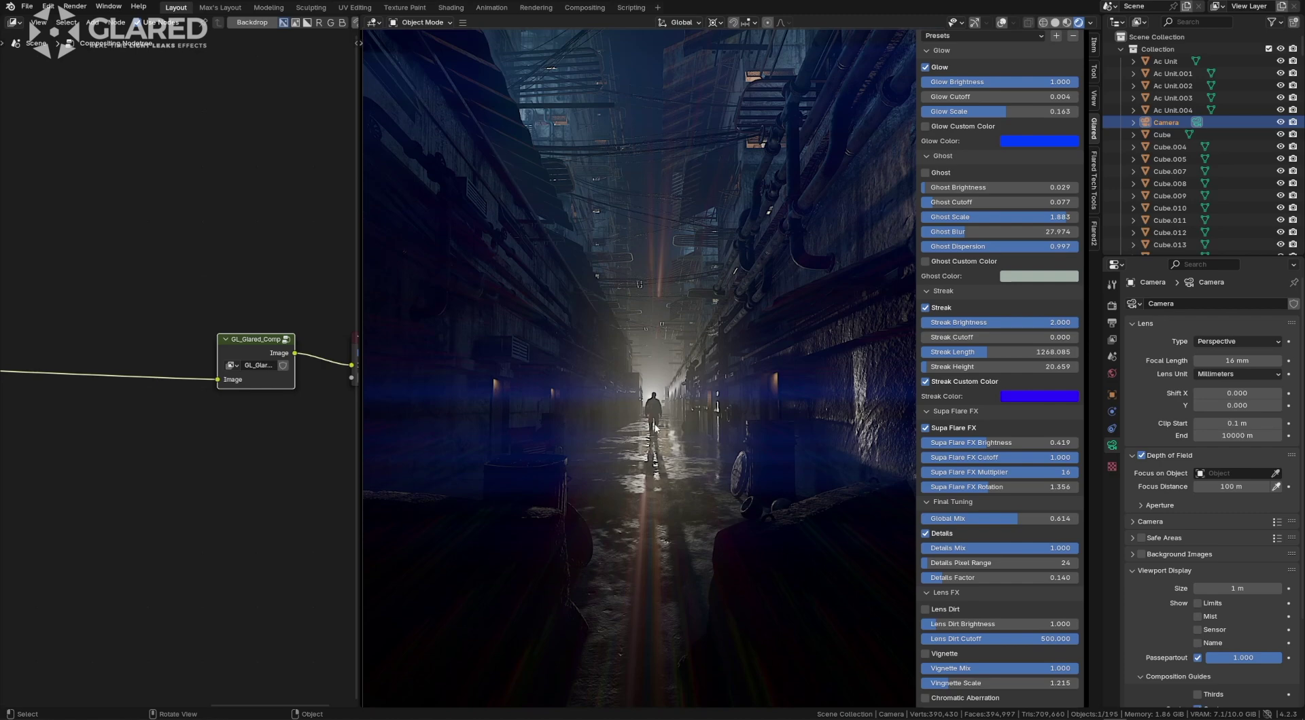
# Enable Lens Dirt with brightness 10 and cutoff 0.005, and check the dirt while walking through the alley.
pyautogui.scroll(-1, 1009, 574)
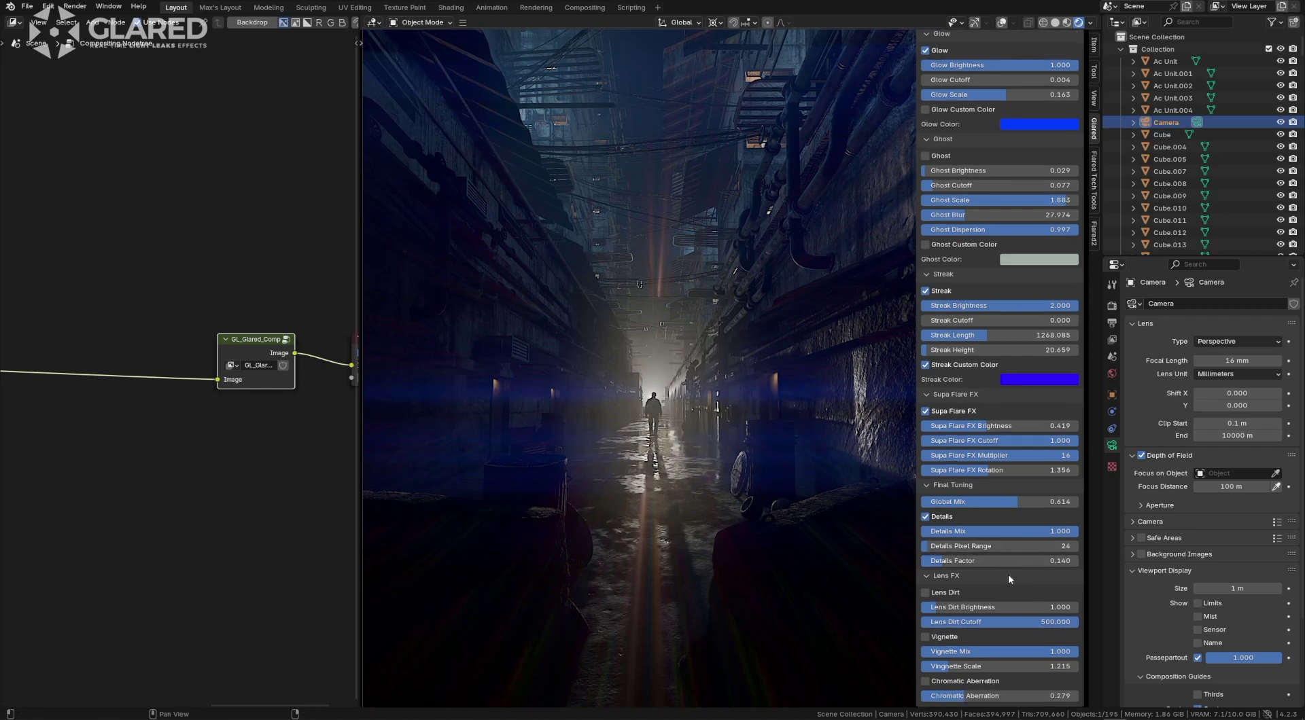
pyautogui.click(925, 593)
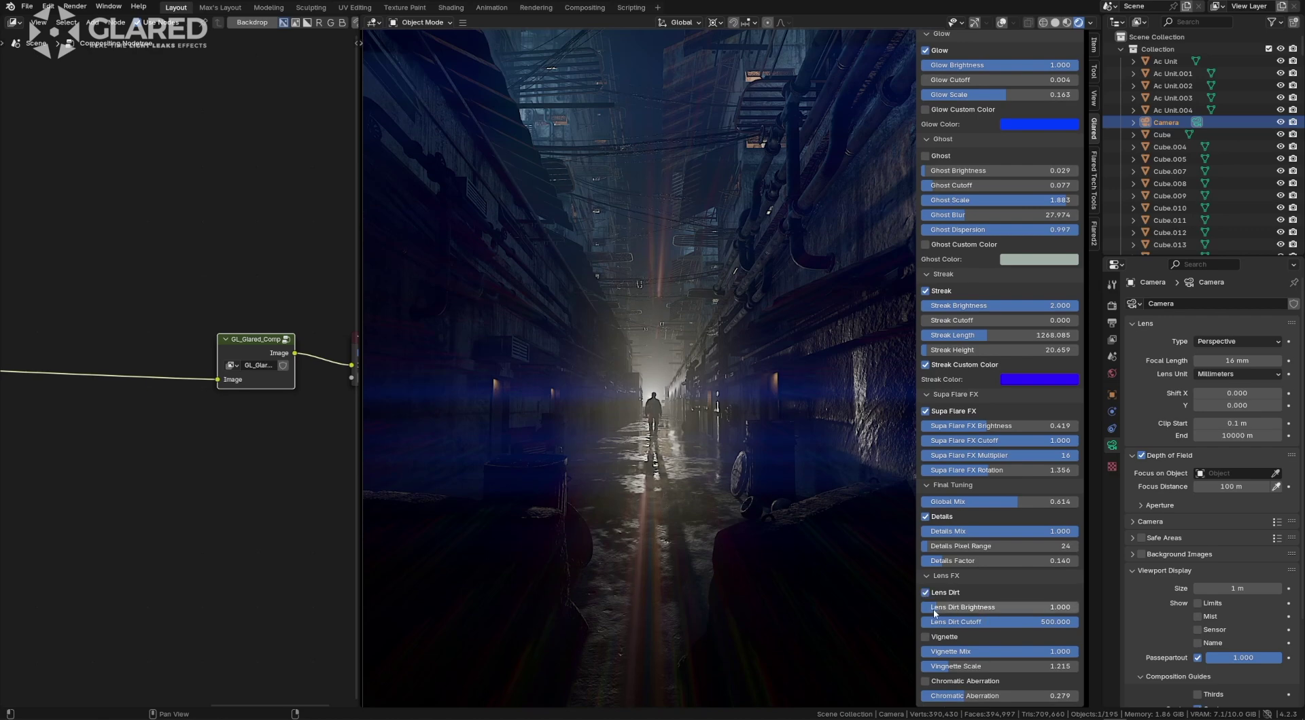
pyautogui.click(929, 608)
pyautogui.write('10')
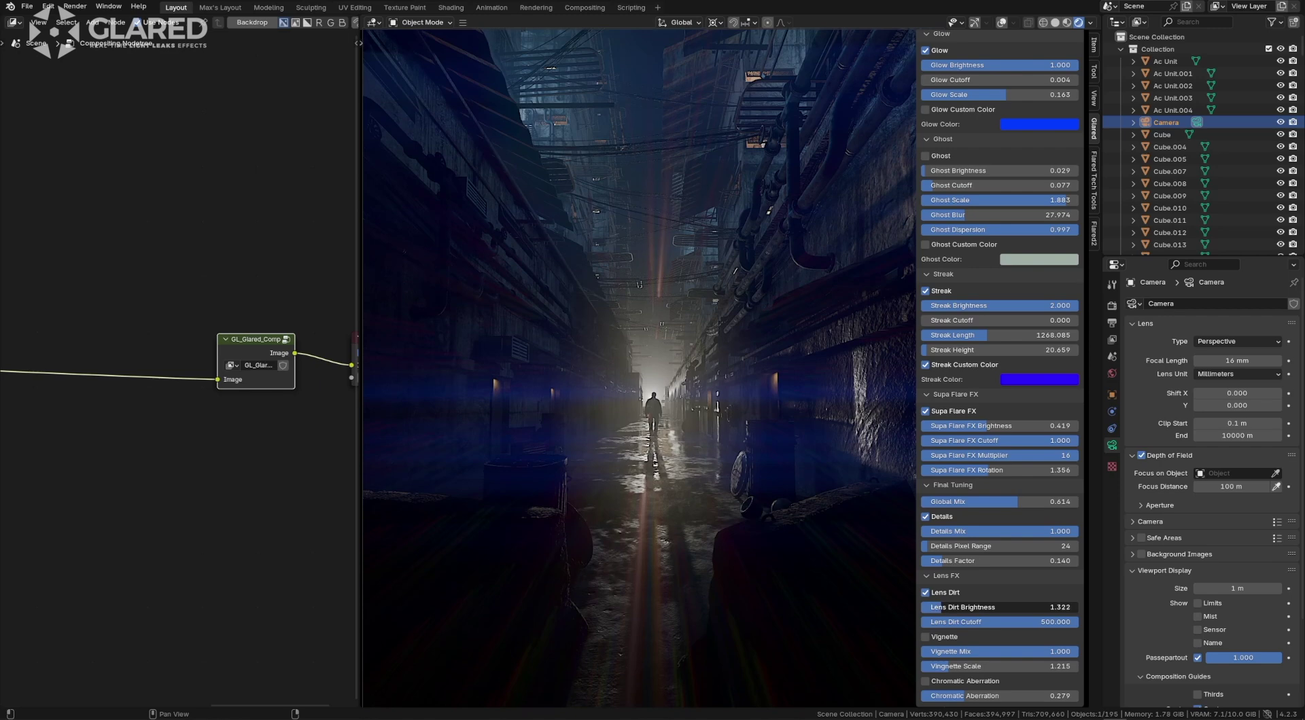
pyautogui.press('Return')
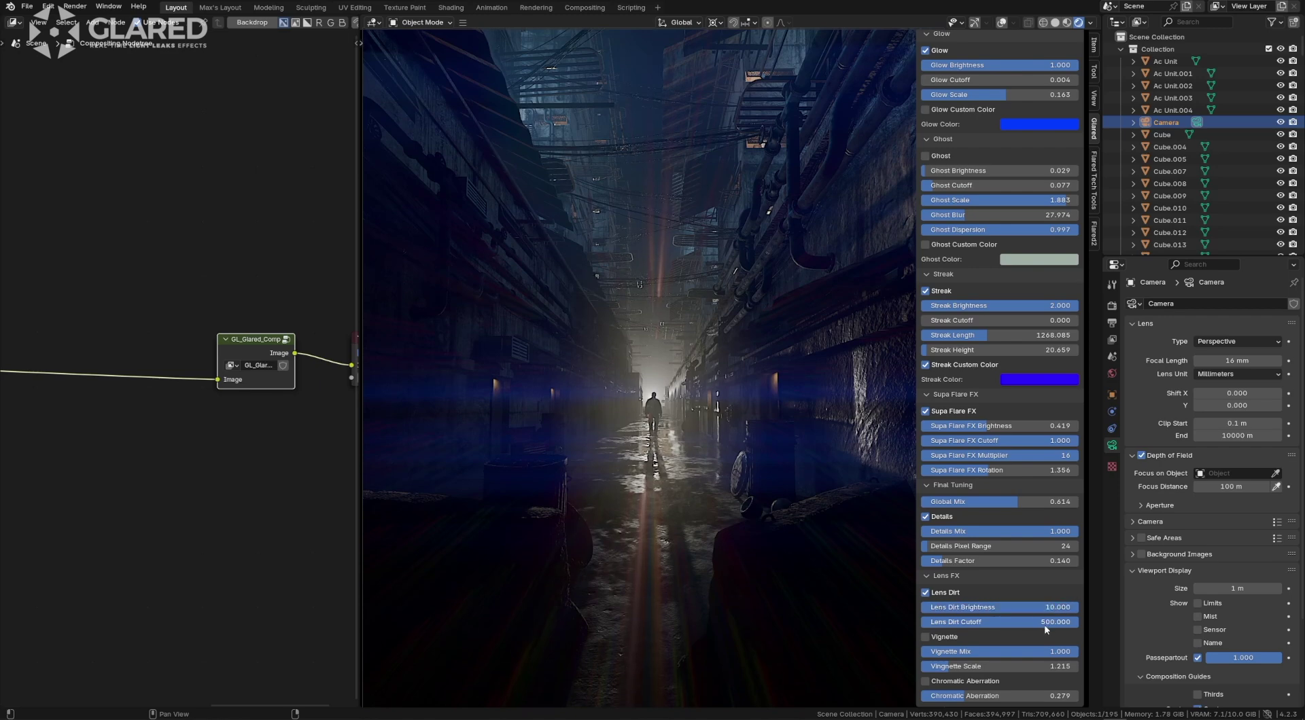
pyautogui.moveTo(1073, 621); pyautogui.dragTo(935, 622)
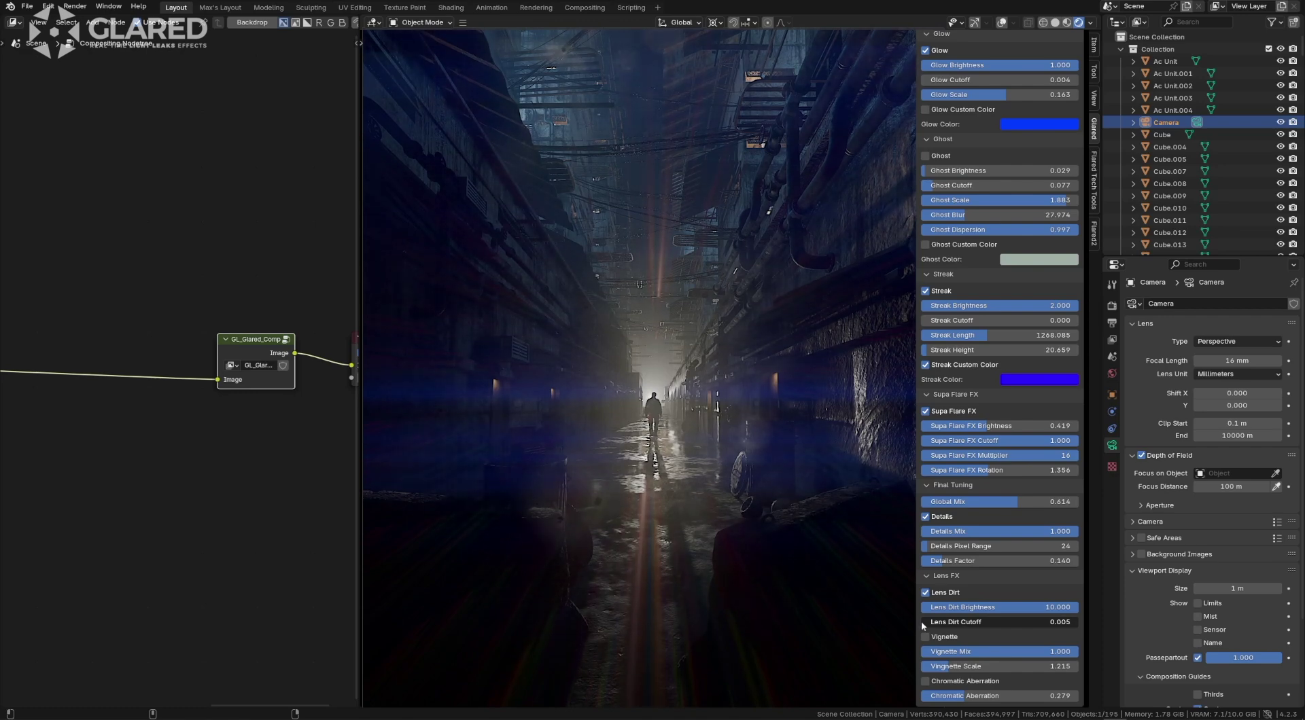
pyautogui.hotkey('shift', '`')
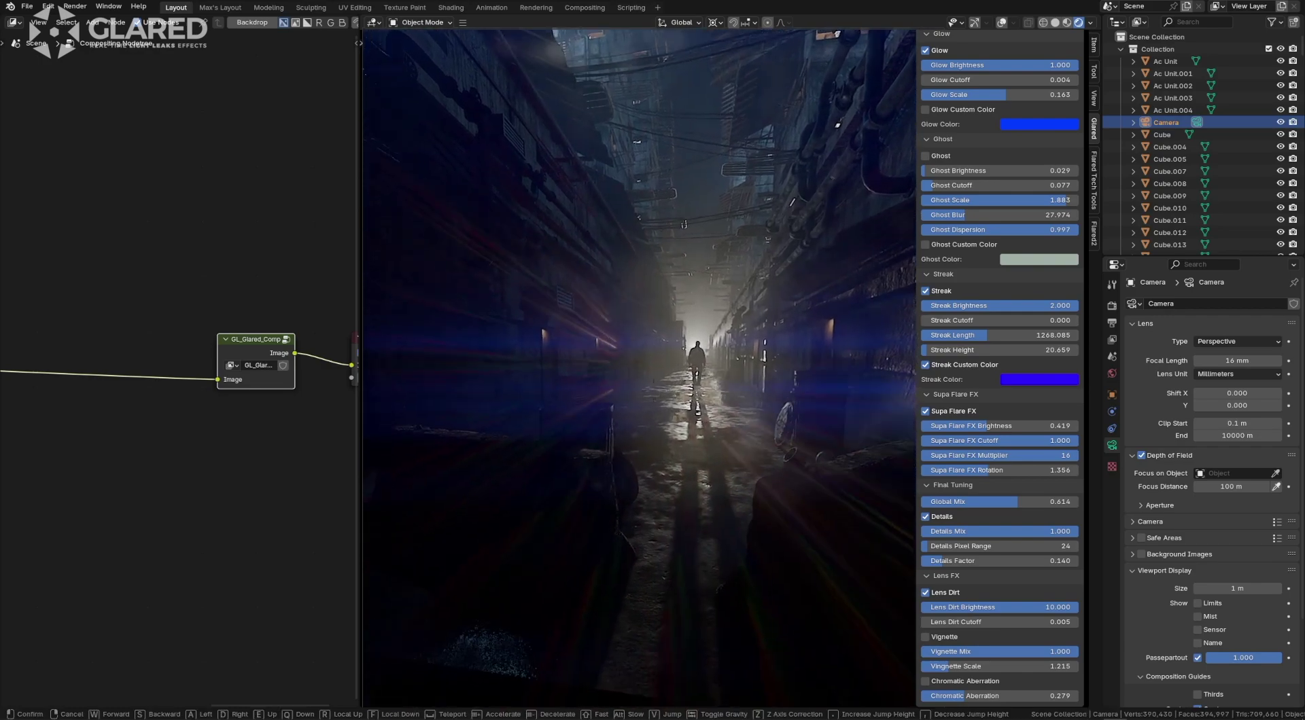
pyautogui.press('w')
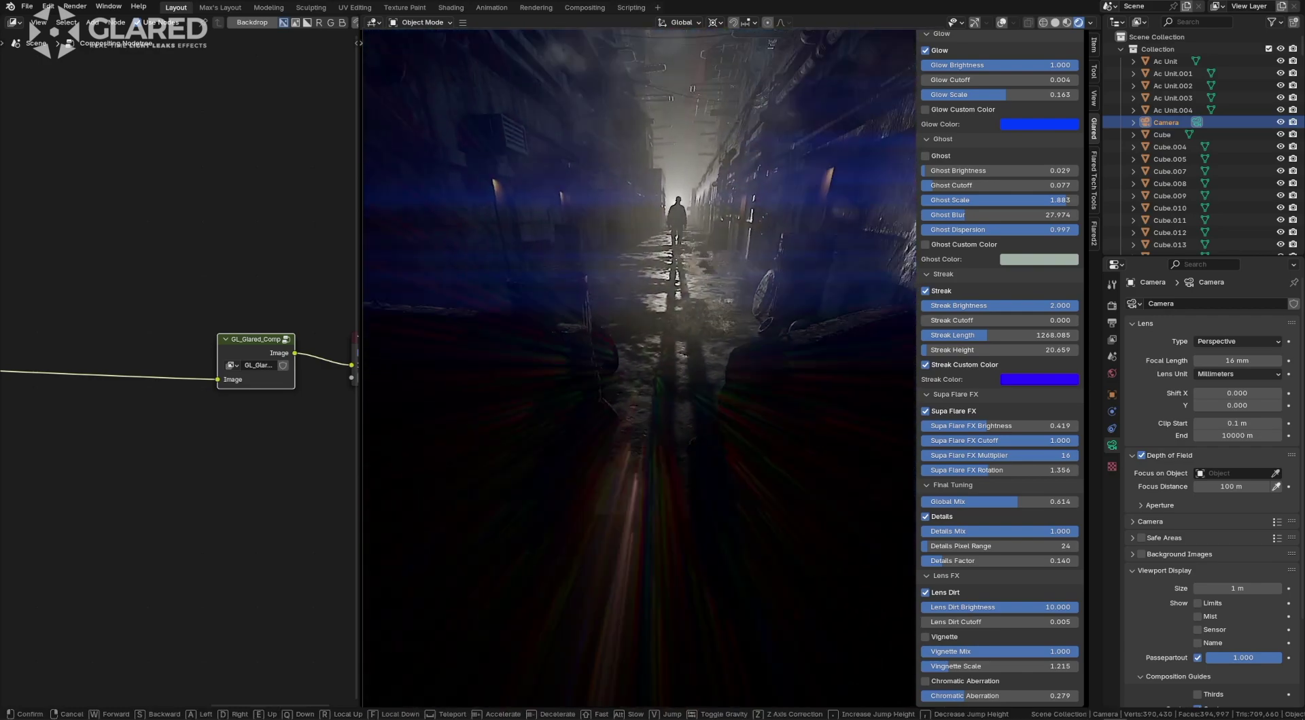
pyautogui.moveTo(638, 367)
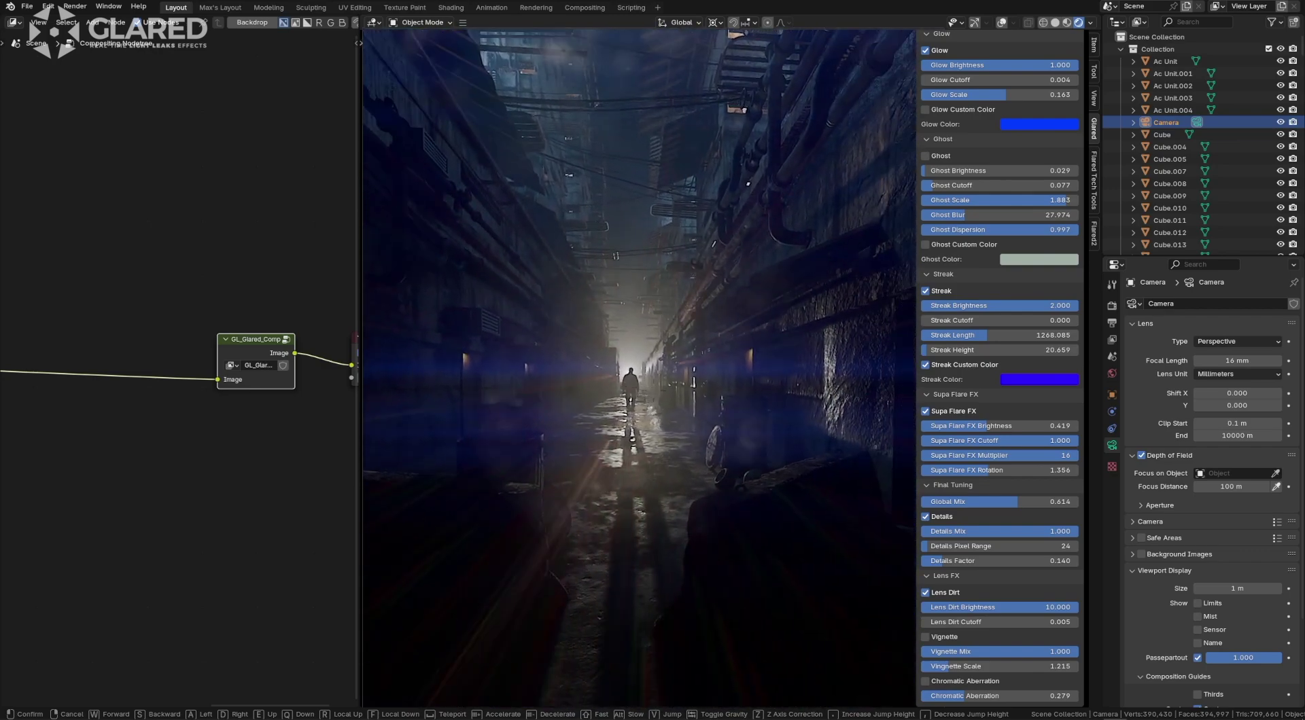
pyautogui.click(707, 377)
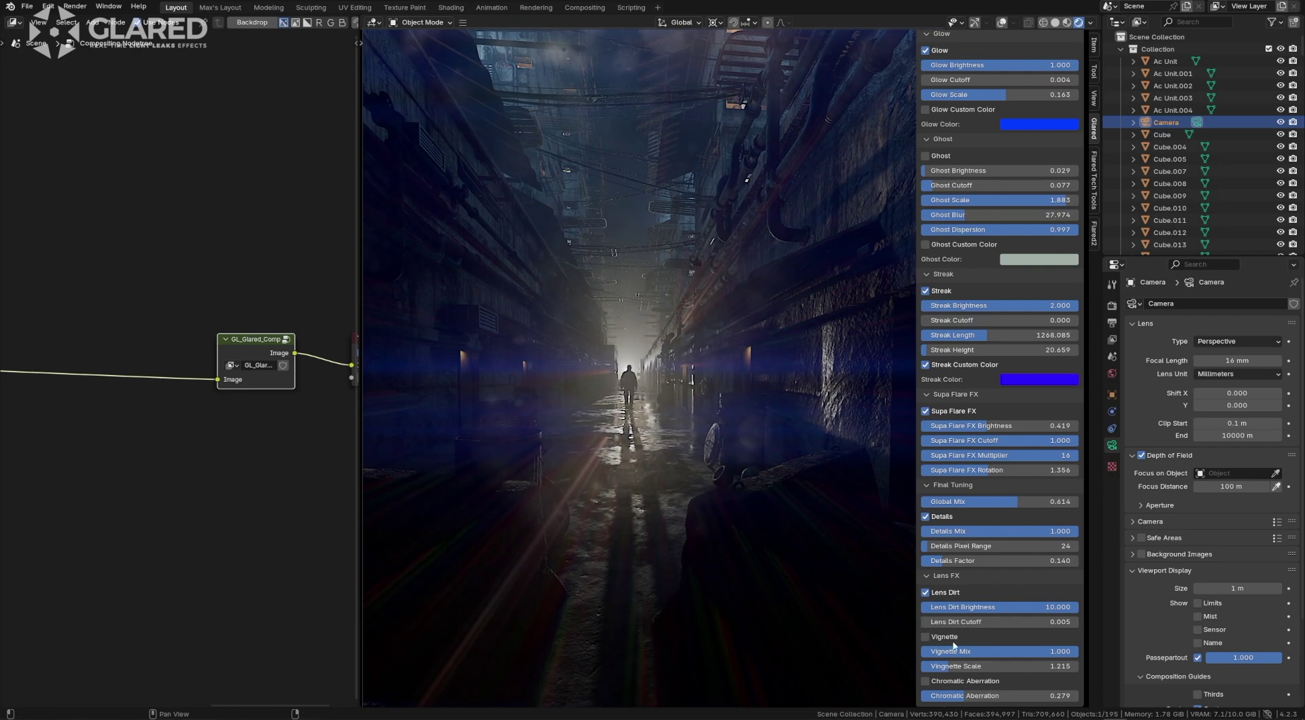
# Enable Vignette with a scale of 1.211 and Chromatic Aberration with a strength of 0.074.
pyautogui.click(925, 637)
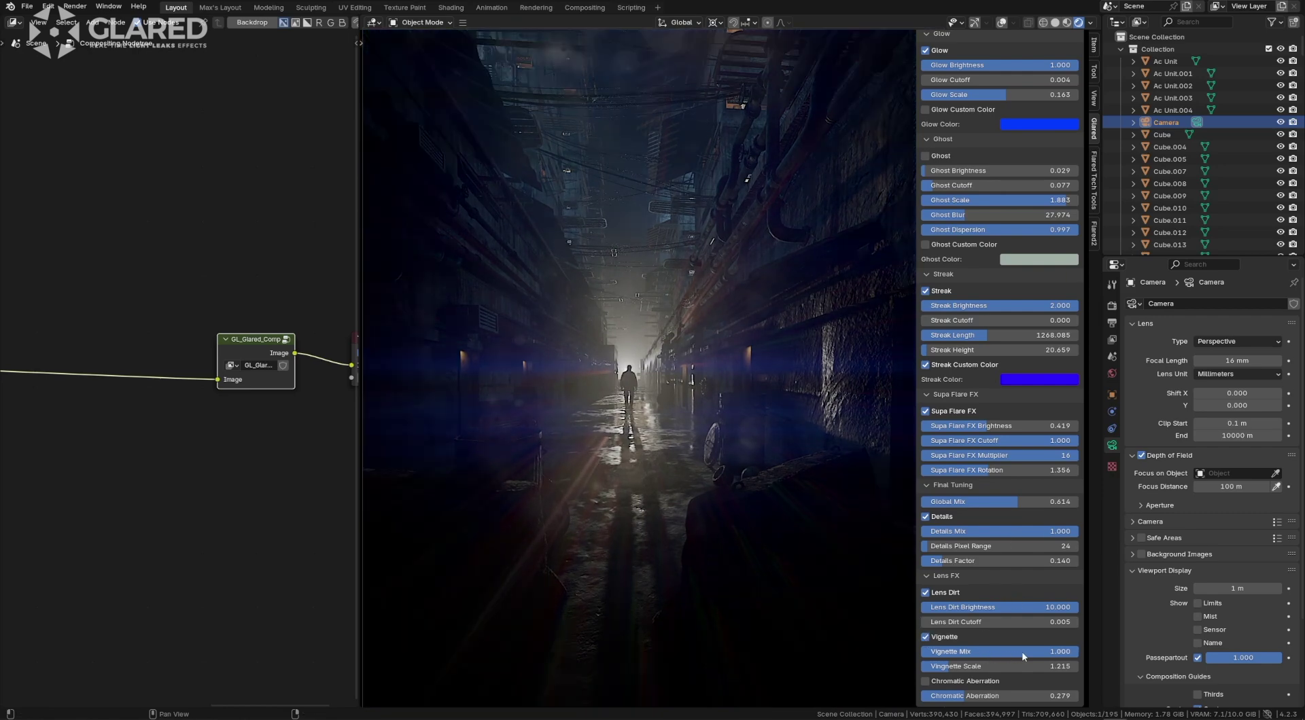
pyautogui.moveTo(1070, 651); pyautogui.dragTo(947, 666)
pyautogui.click(924, 681)
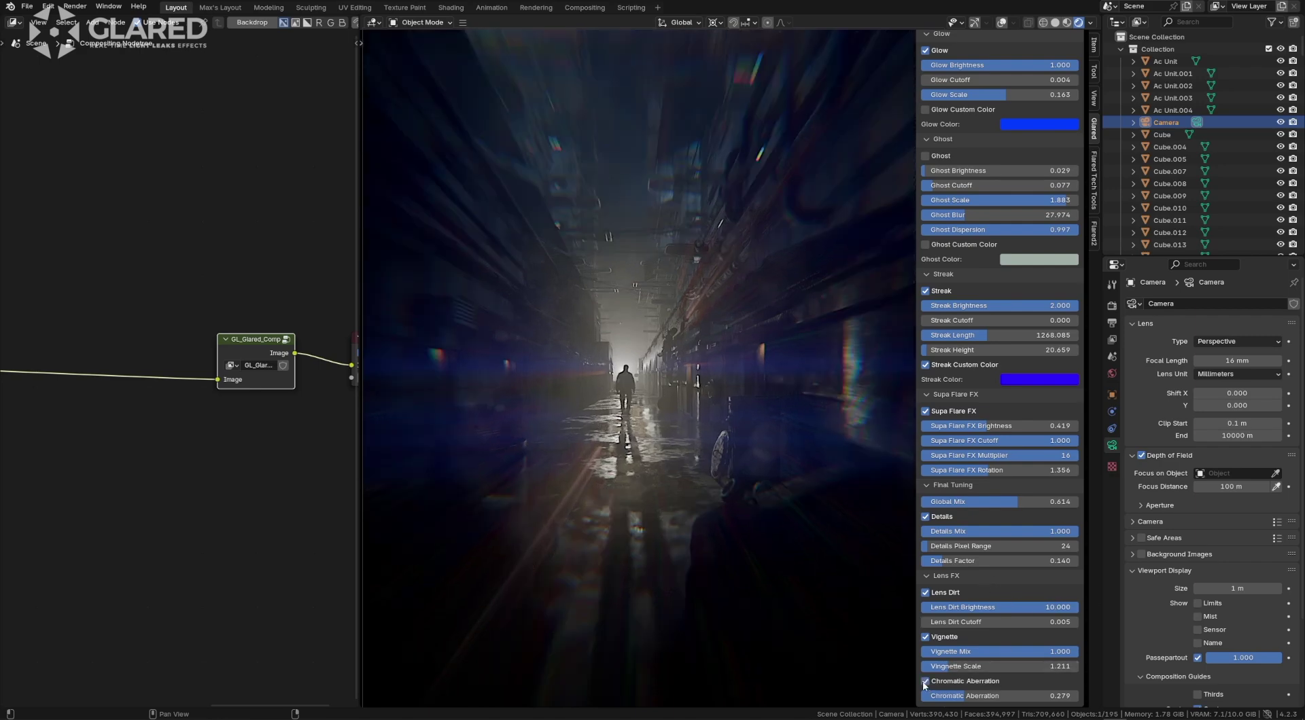
pyautogui.moveTo(989, 697); pyautogui.dragTo(923, 697)
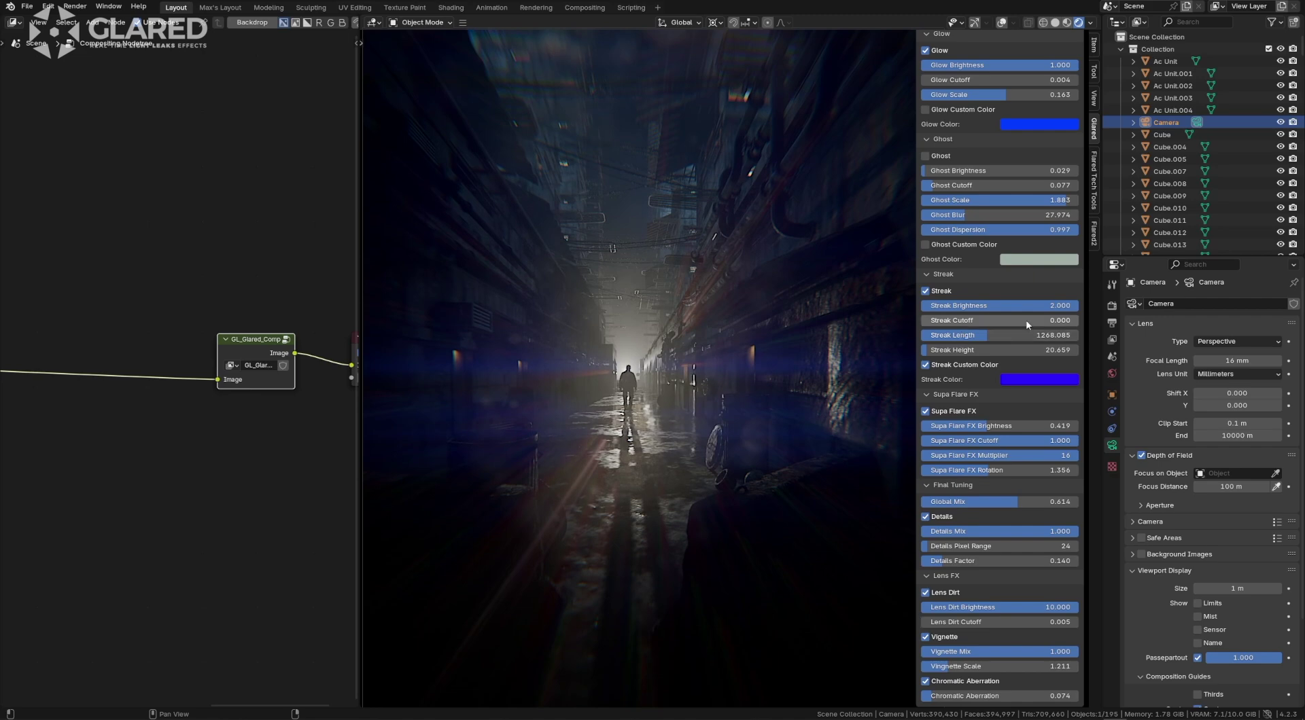
# Walk through the alley to review all the Glared effects combined.
pyautogui.scroll(6, 1005, 330)
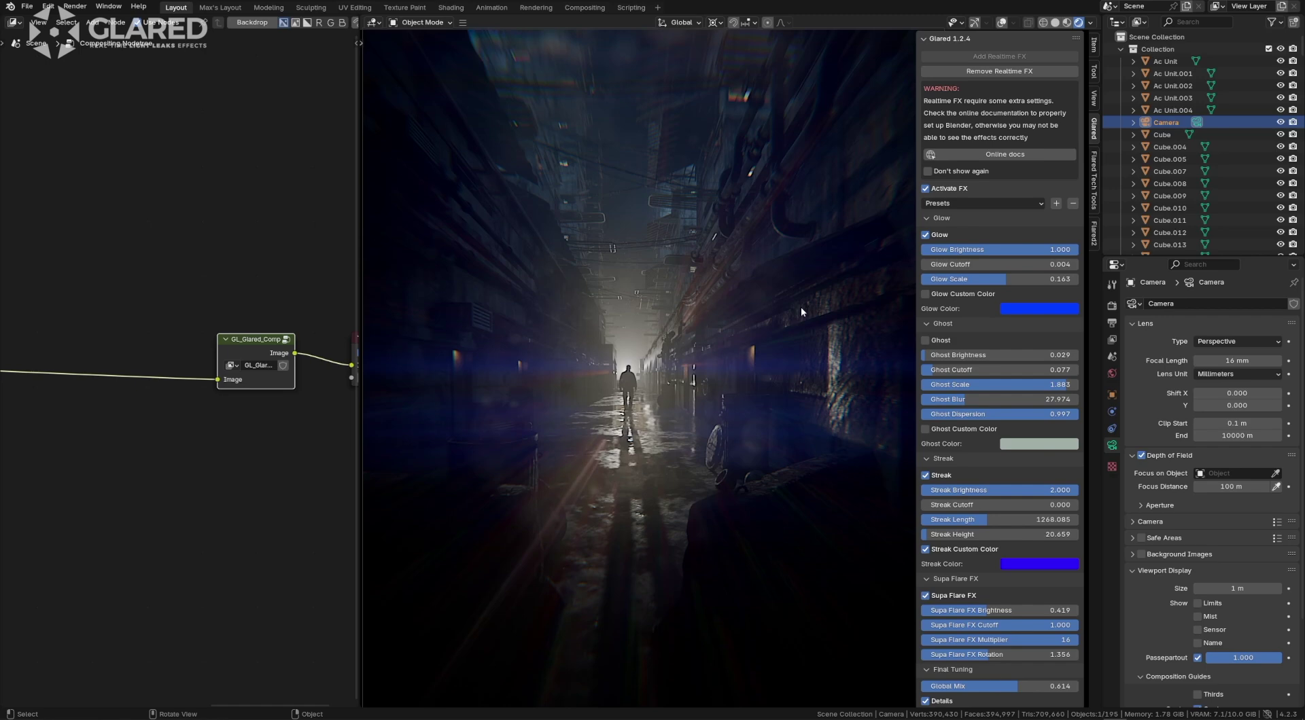
pyautogui.hotkey('shift', '`')
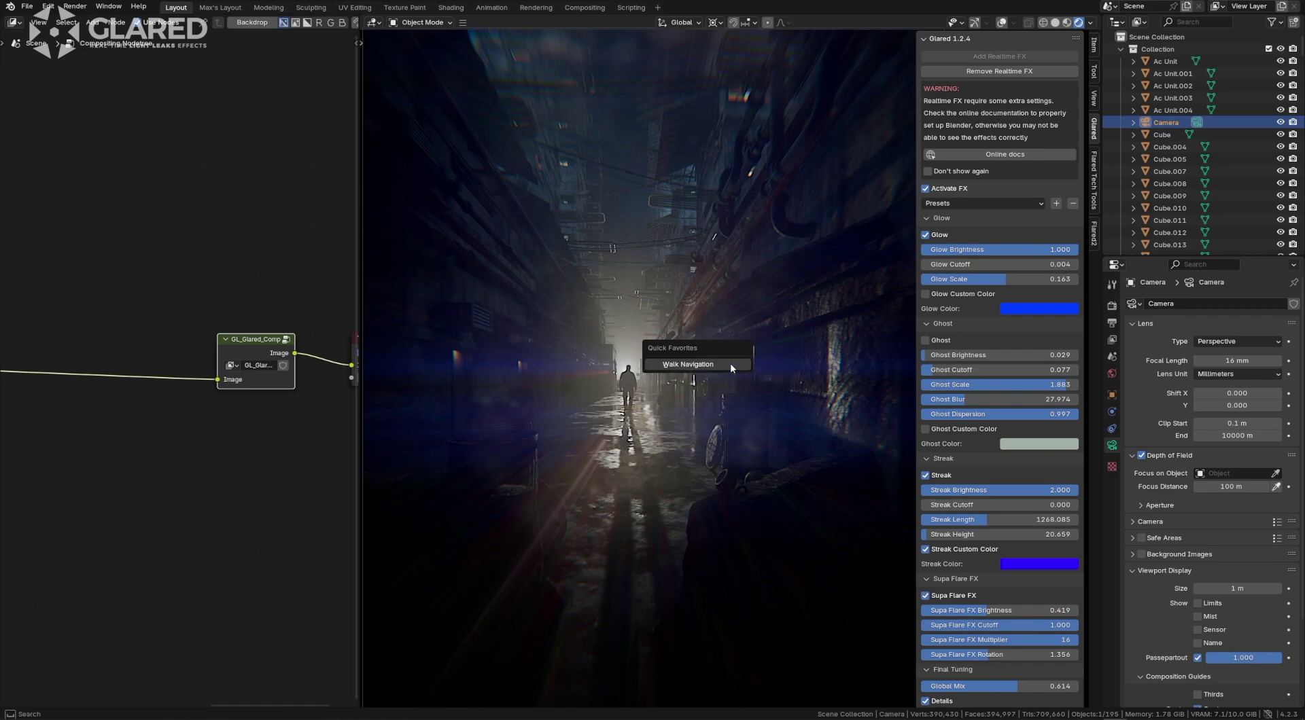
pyautogui.press('w')
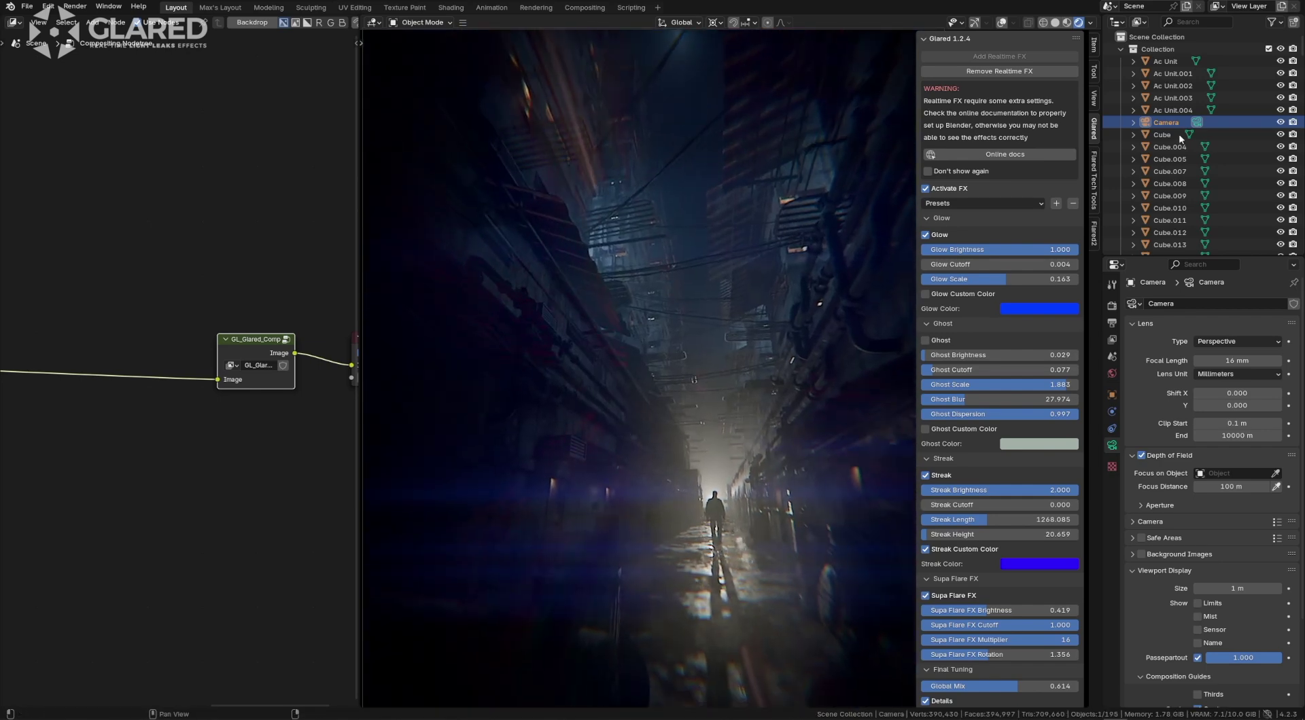
pyautogui.press('Return')
# Include the camera's Flared2 lens flare in the view layer and check it with the Glared effects while walking through the alley.
pyautogui.click(1094, 234)
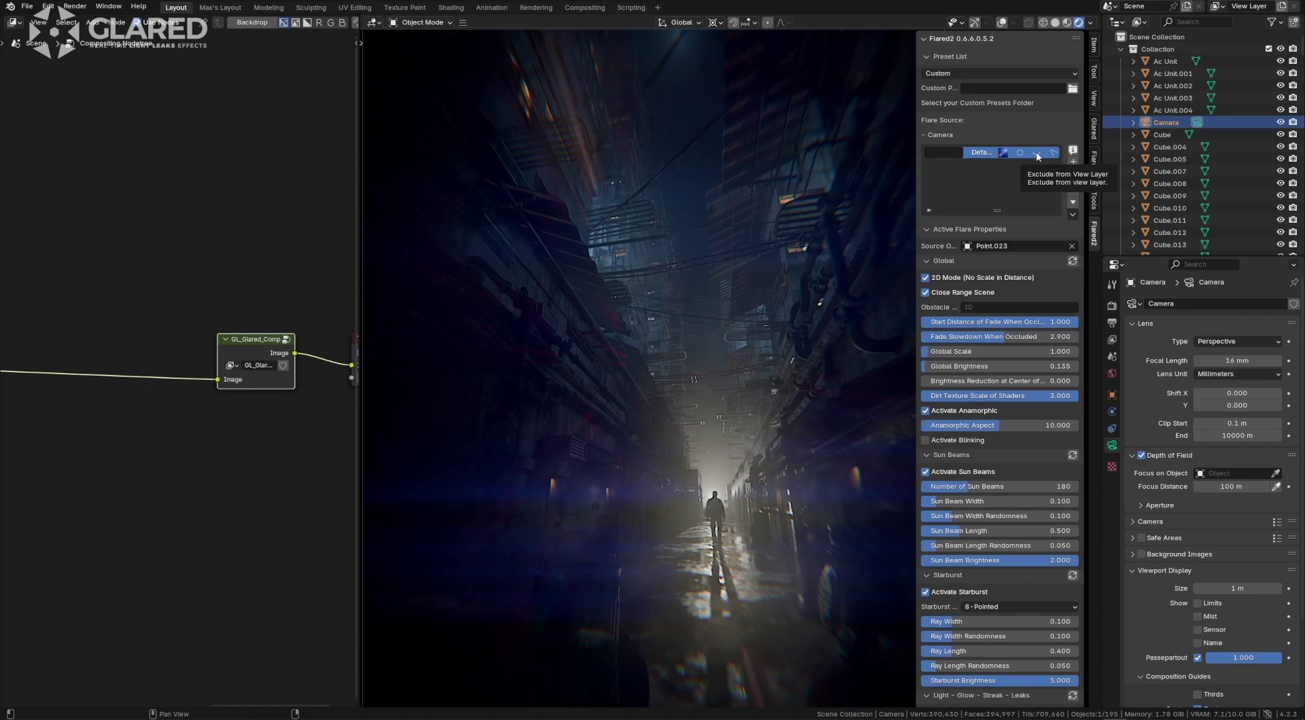
pyautogui.click(1036, 154)
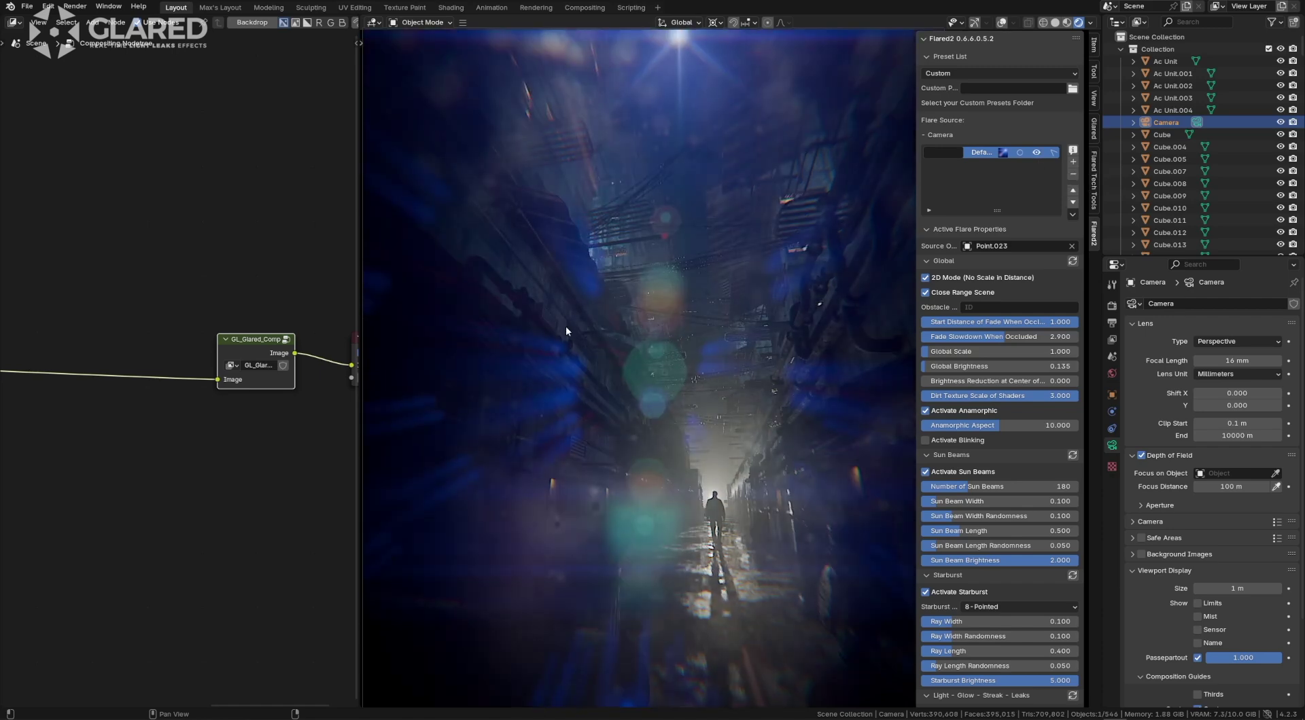
pyautogui.press('q')
pyautogui.click(716, 382)
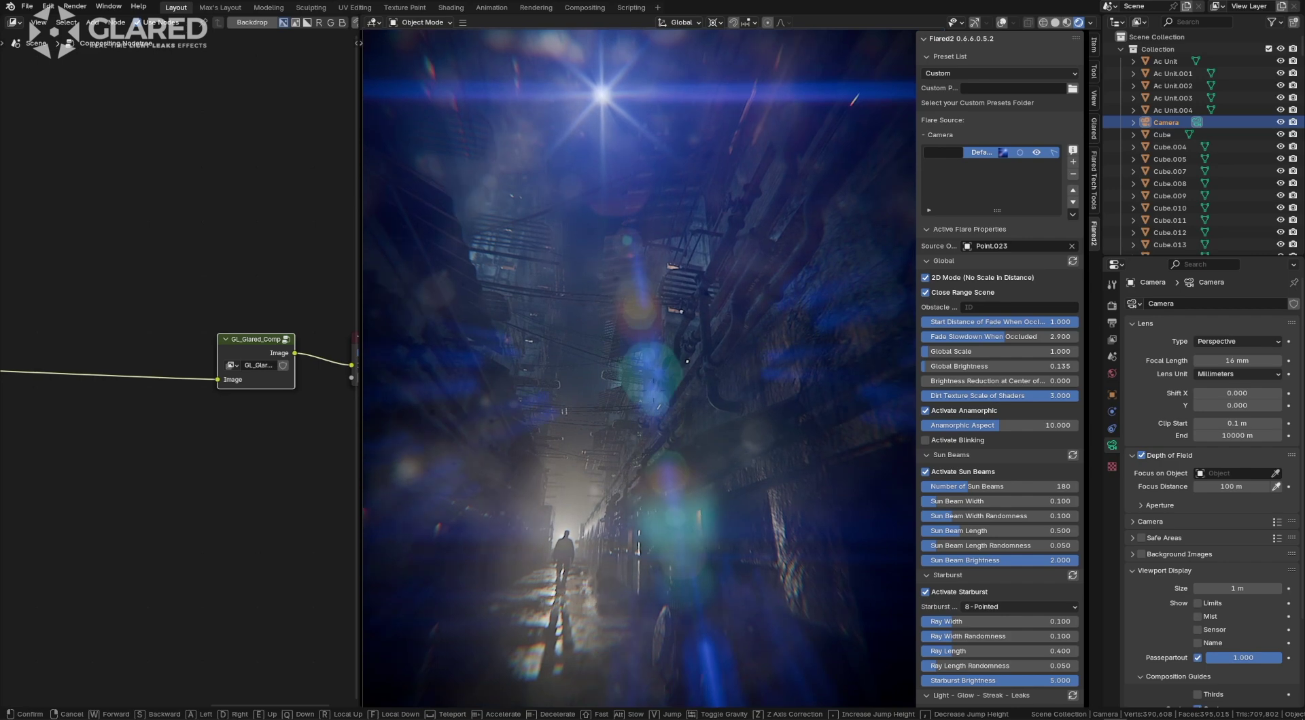
pyautogui.click(577, 45)
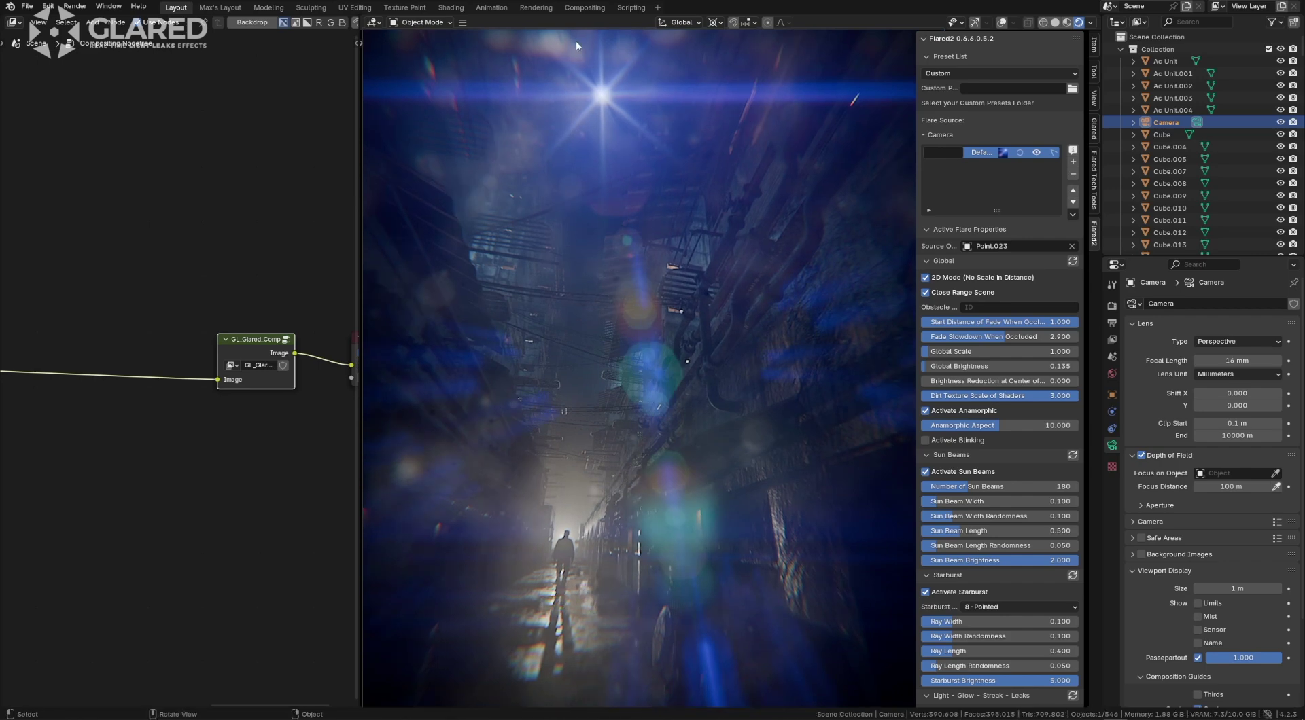
pyautogui.press('q')
pyautogui.click(772, 480)
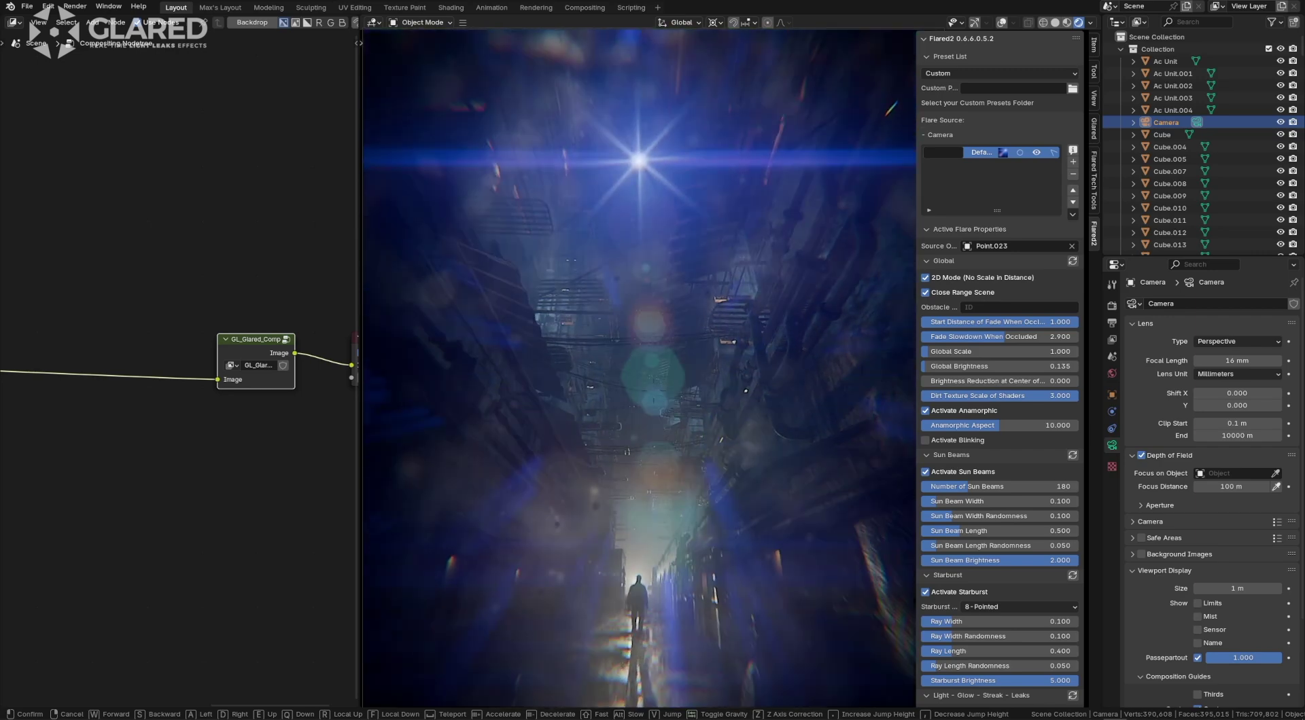
pyautogui.click(767, 479)
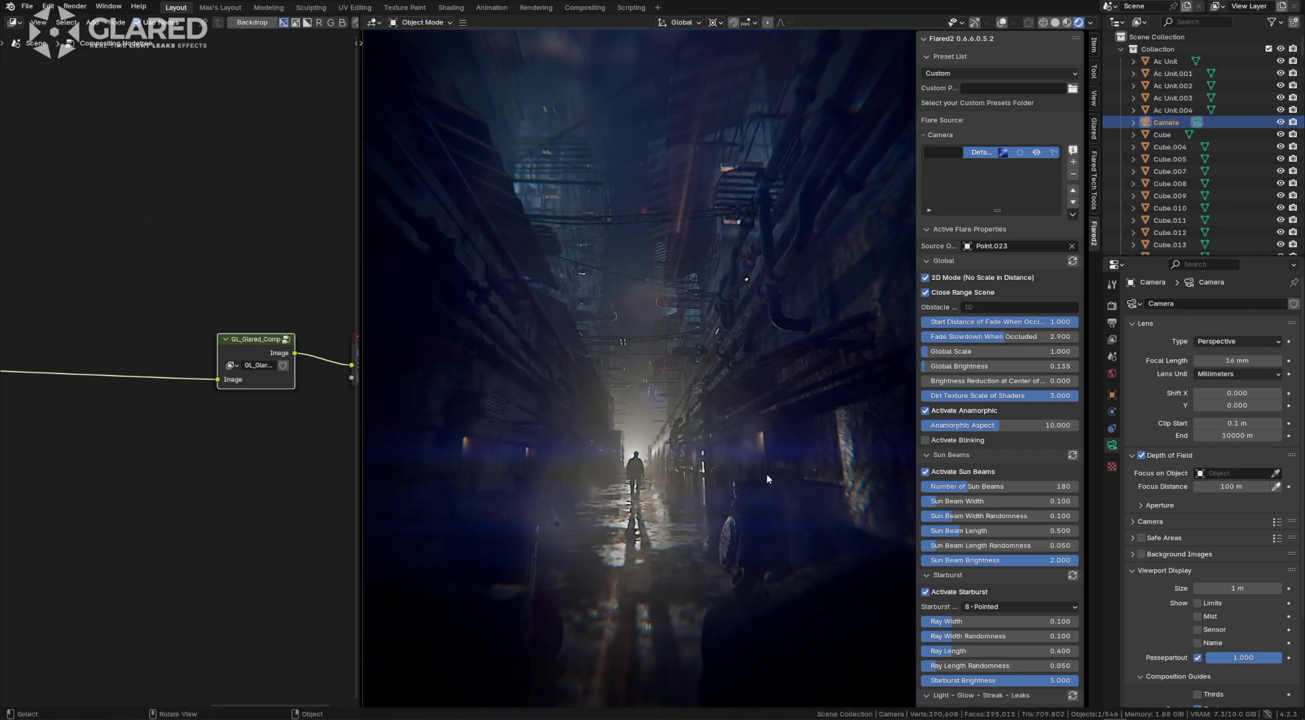